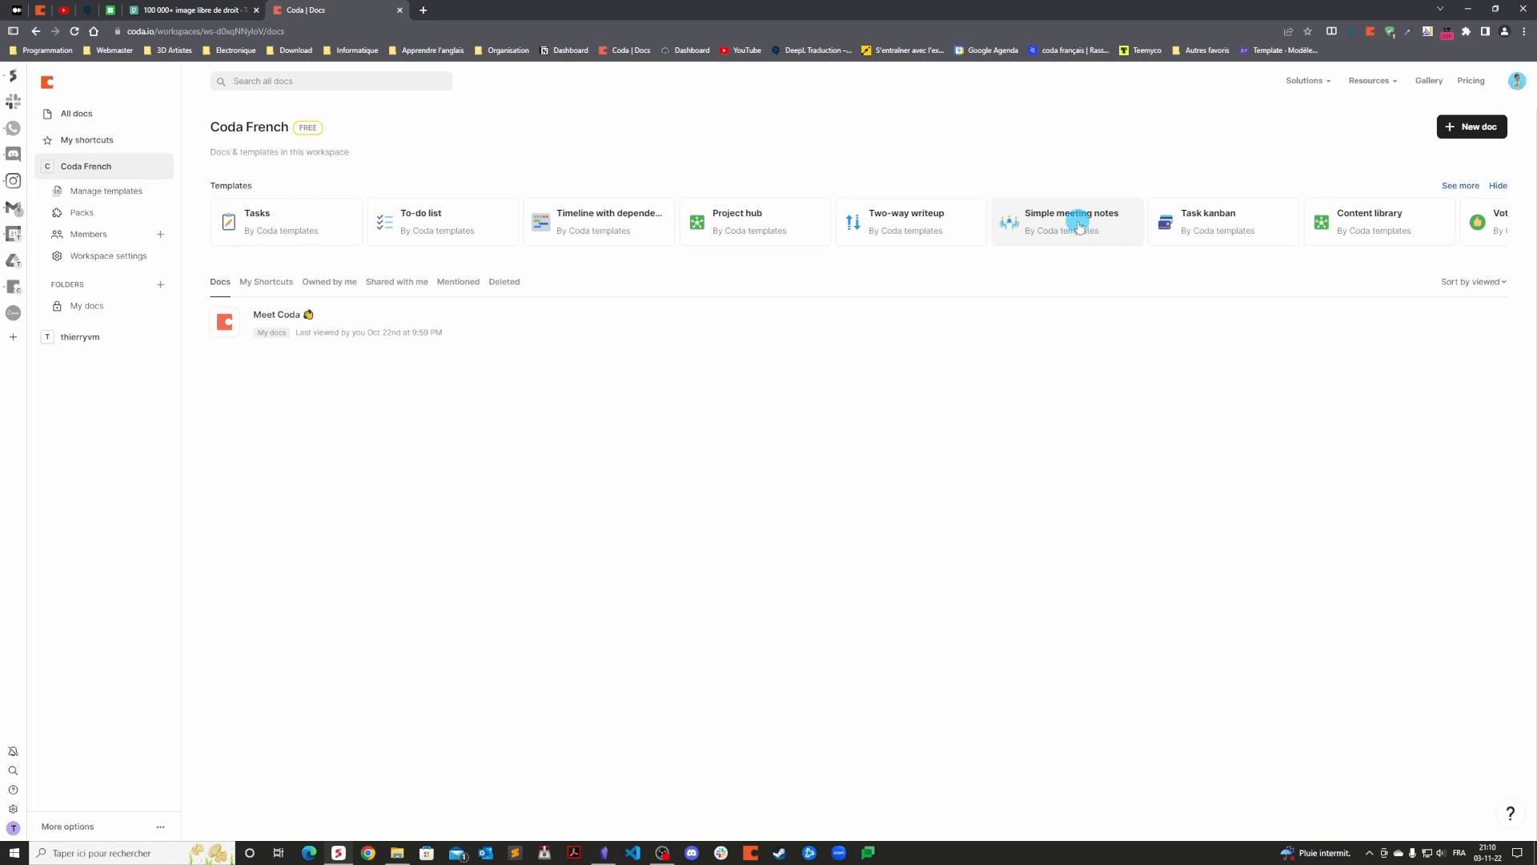
Preview the Simple meeting notes template with its action items, agenda and notes, and close the preview without using it.
left_click(1073, 217)
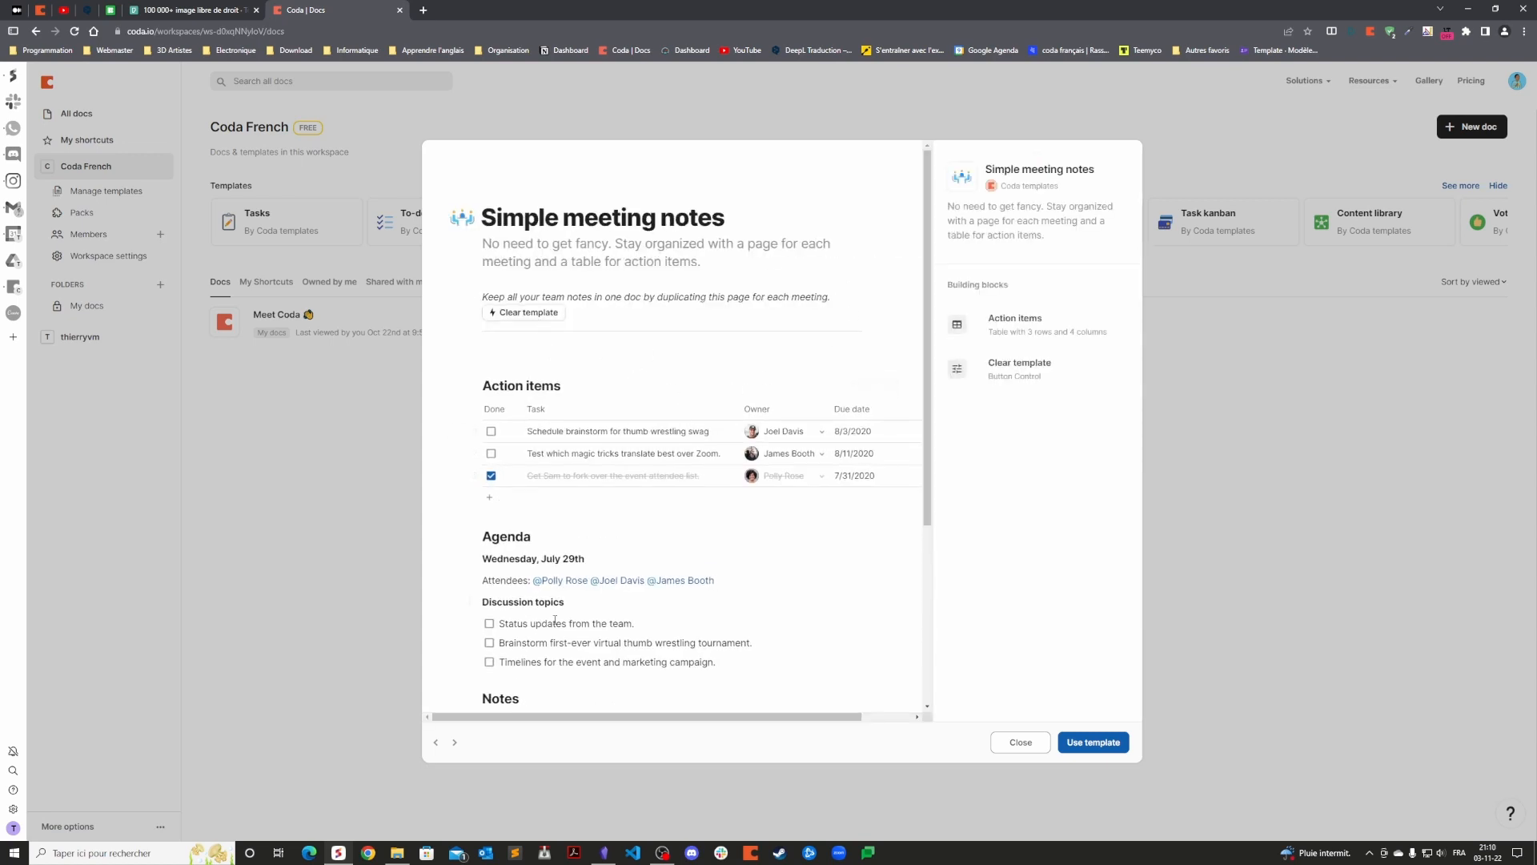
scroll(555, 621, "down", 3)
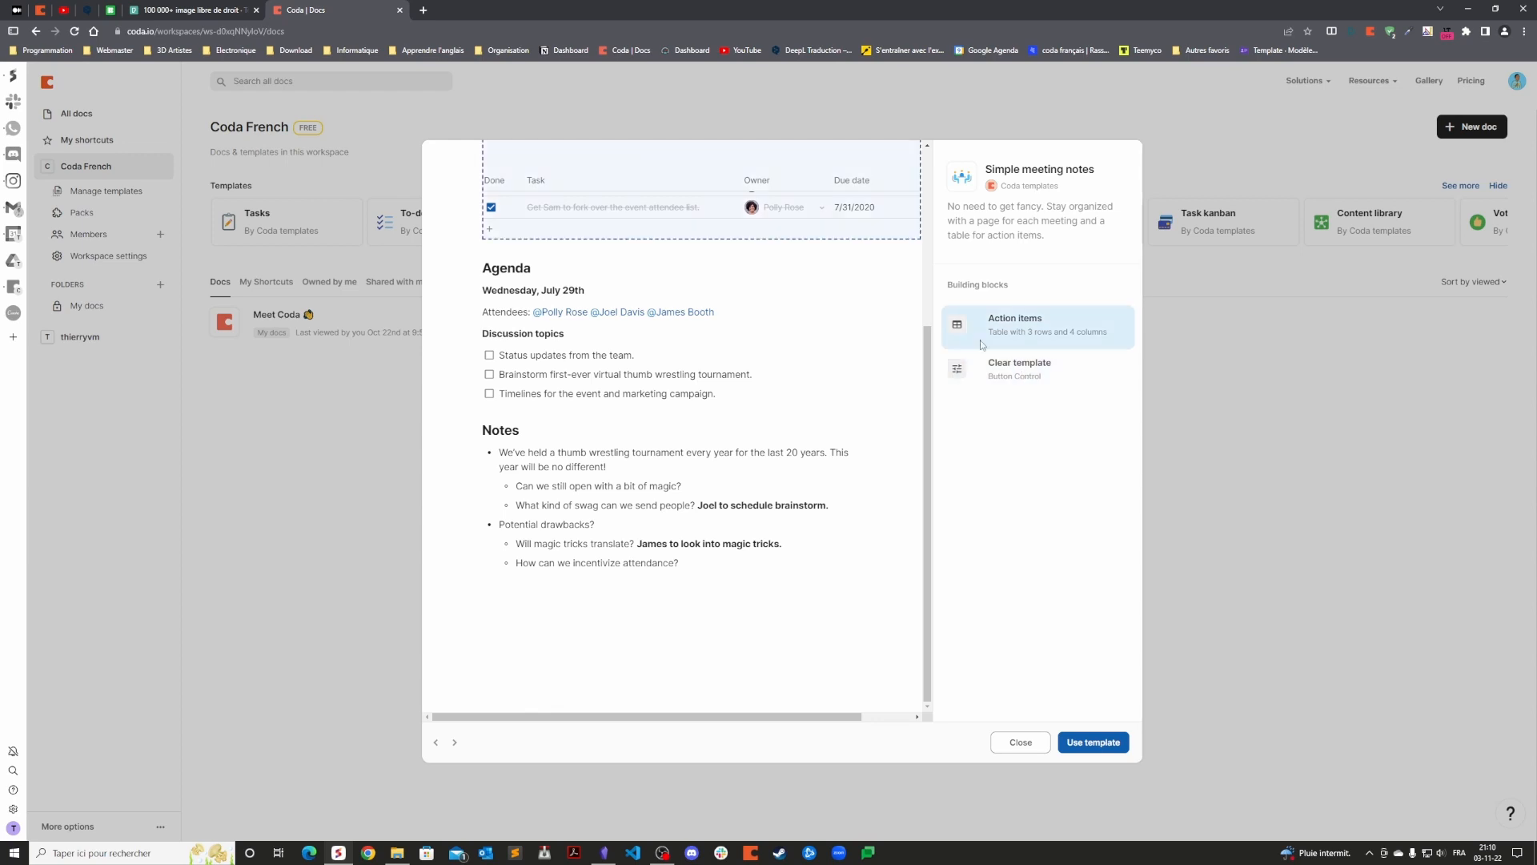
scroll(679, 330, "up", 3)
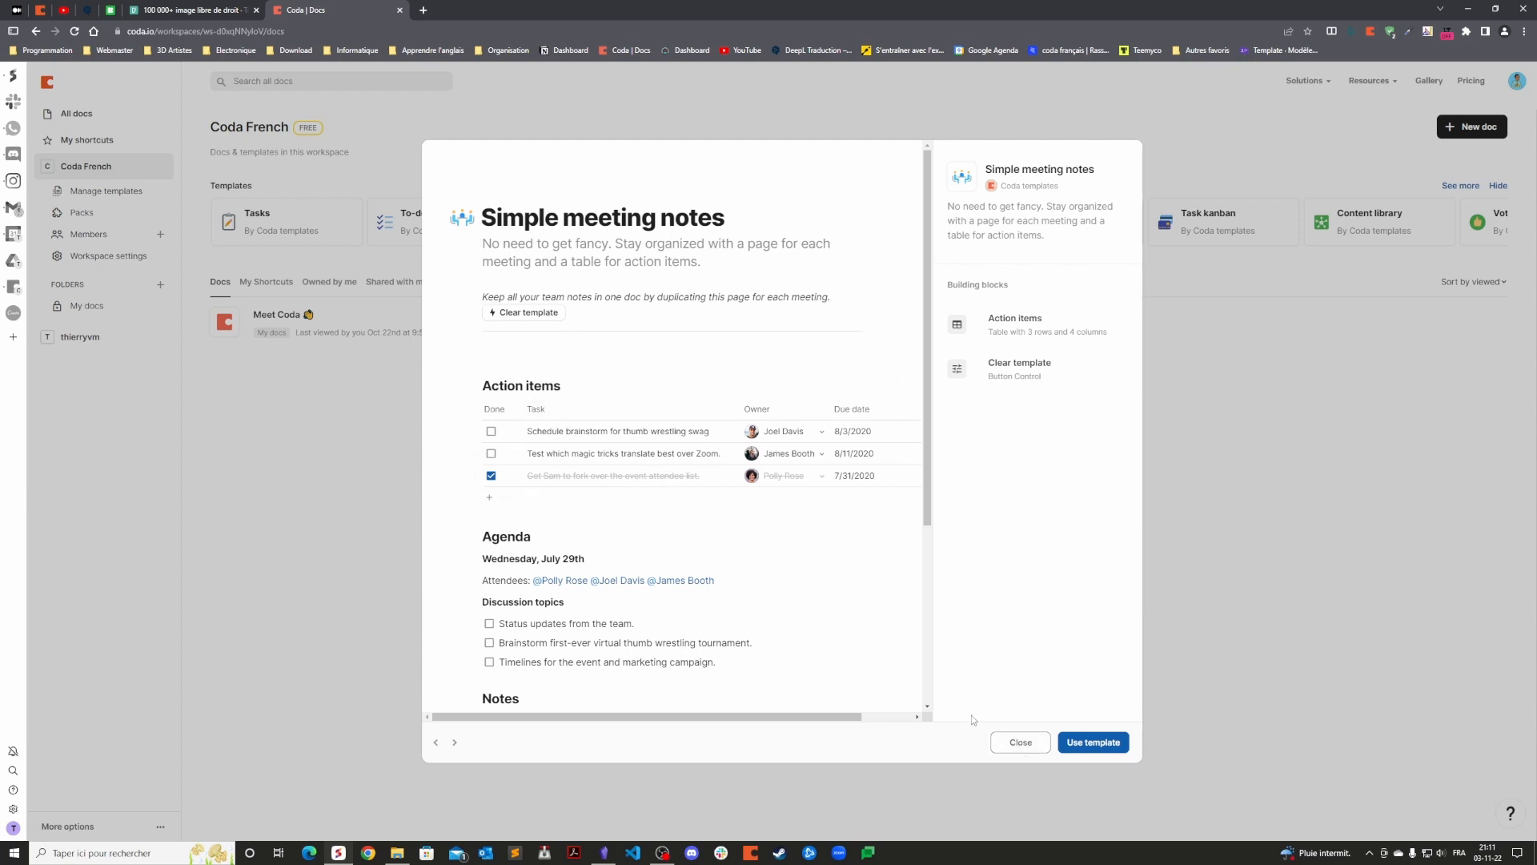
left_click(1028, 746)
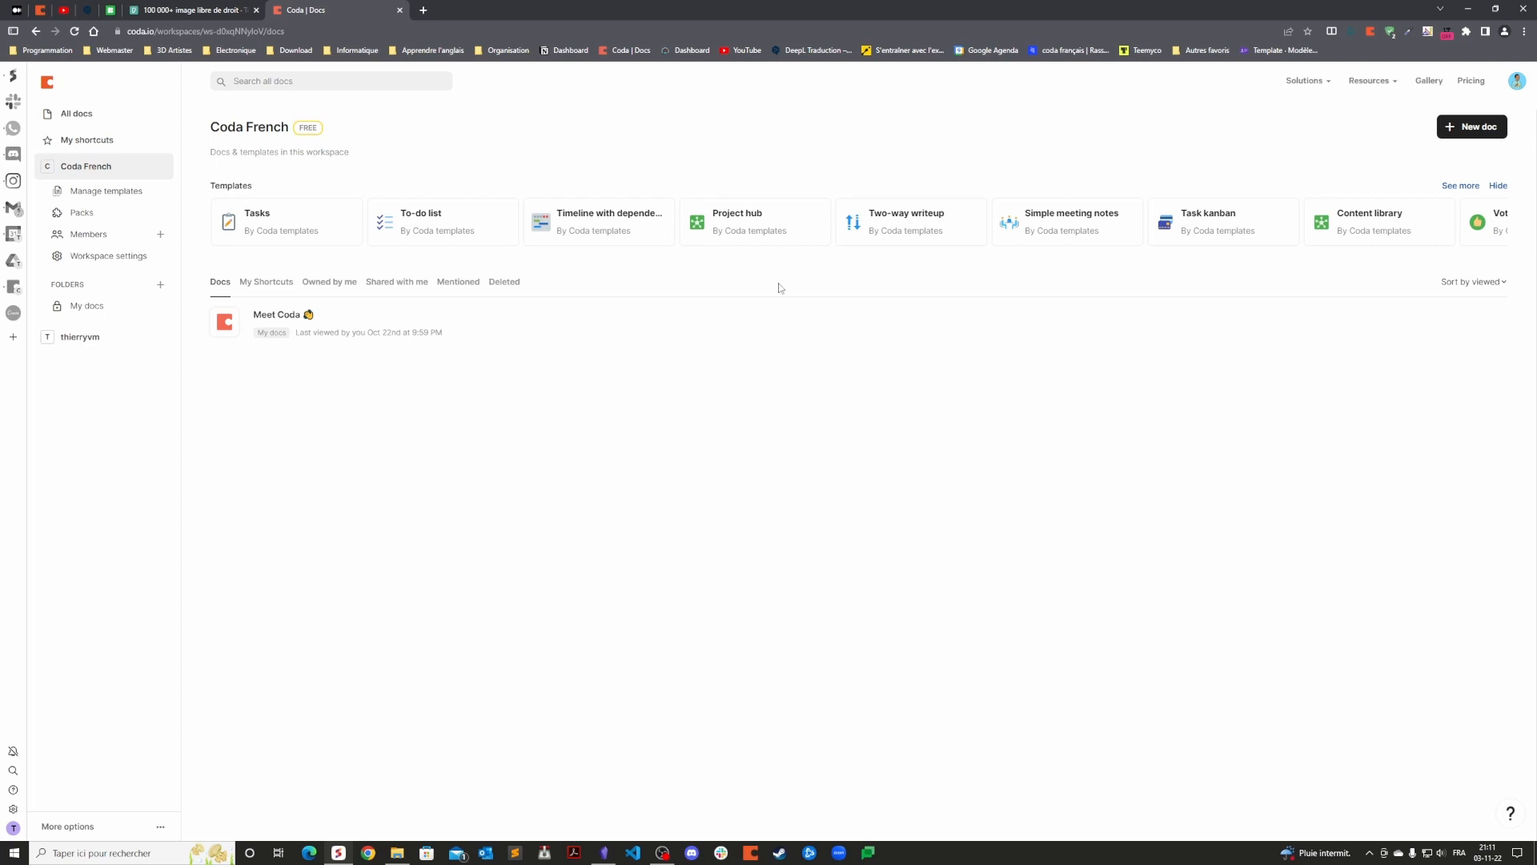
Browse the full list of templates offered for a new doc, and close it without creating anything.
left_click(1481, 130)
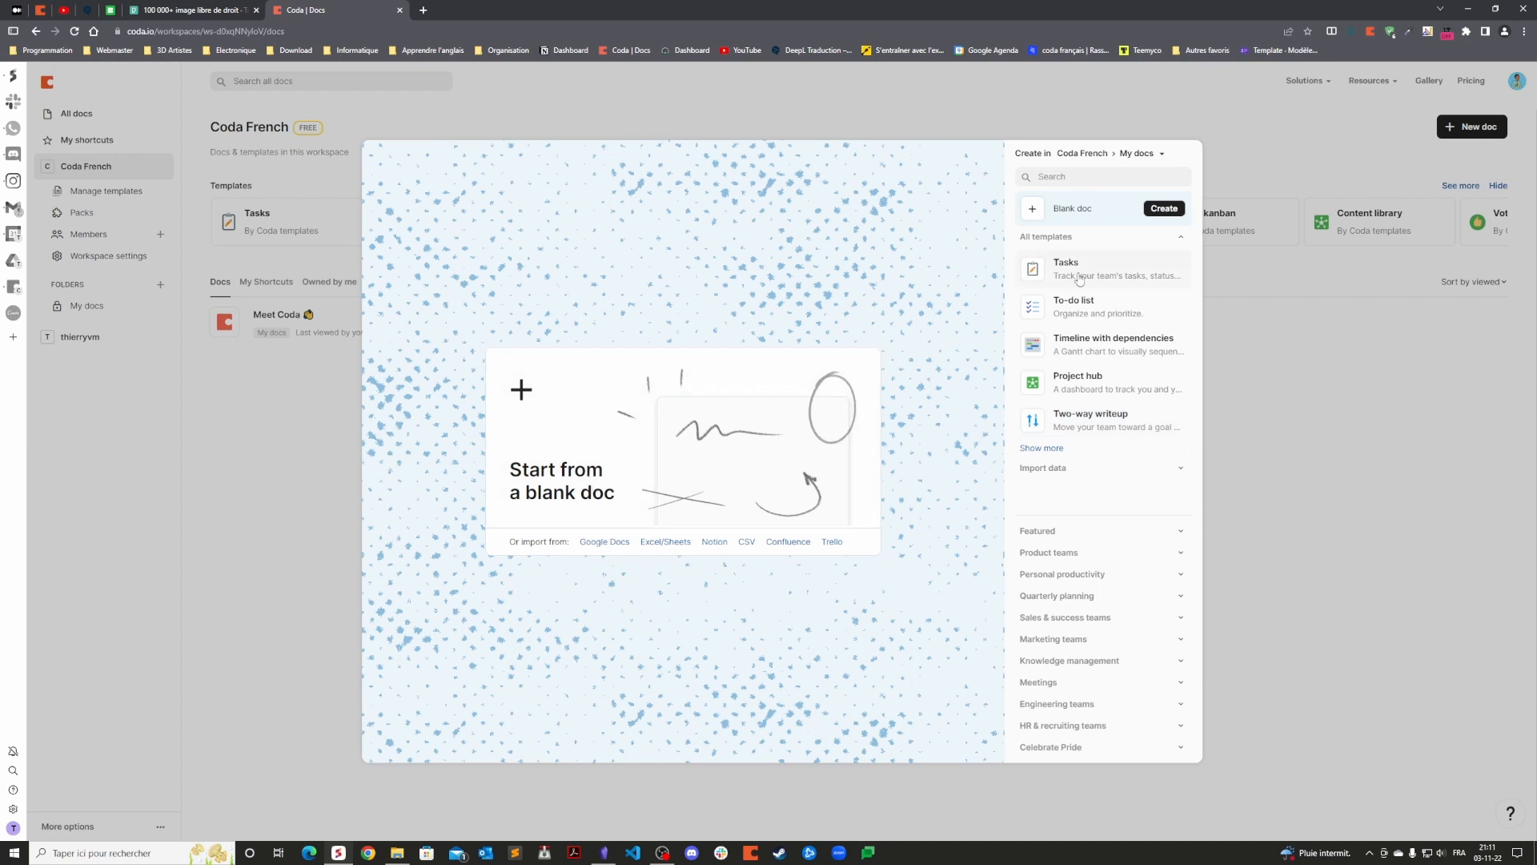
left_click(1045, 447)
scroll(1133, 465, "down", 1)
scroll(1133, 464, "down", 8)
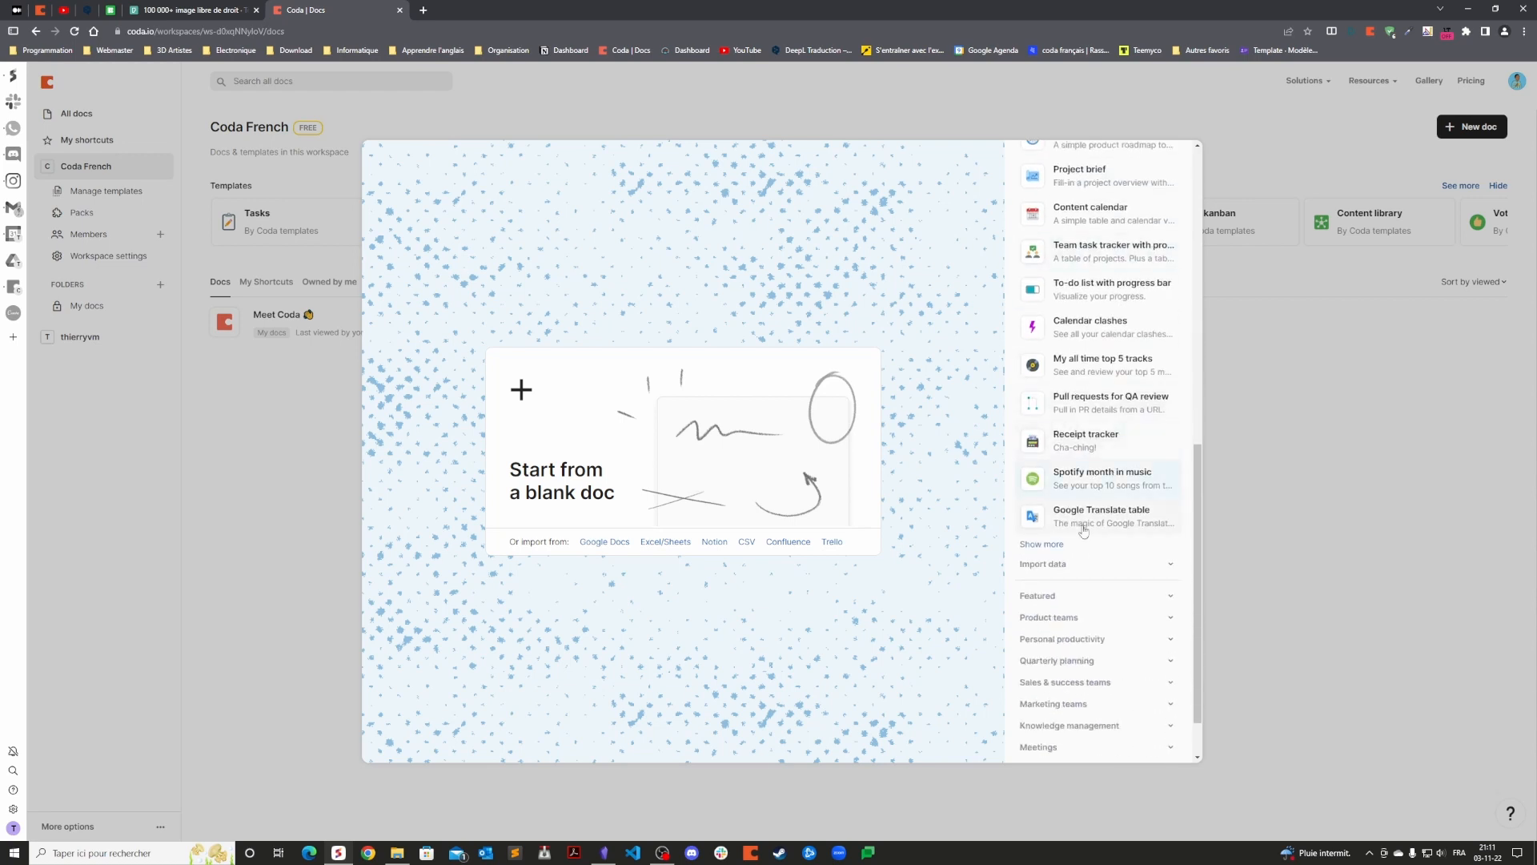
left_click(1040, 545)
scroll(1113, 493, "down", 3)
scroll(1113, 496, "down", 7)
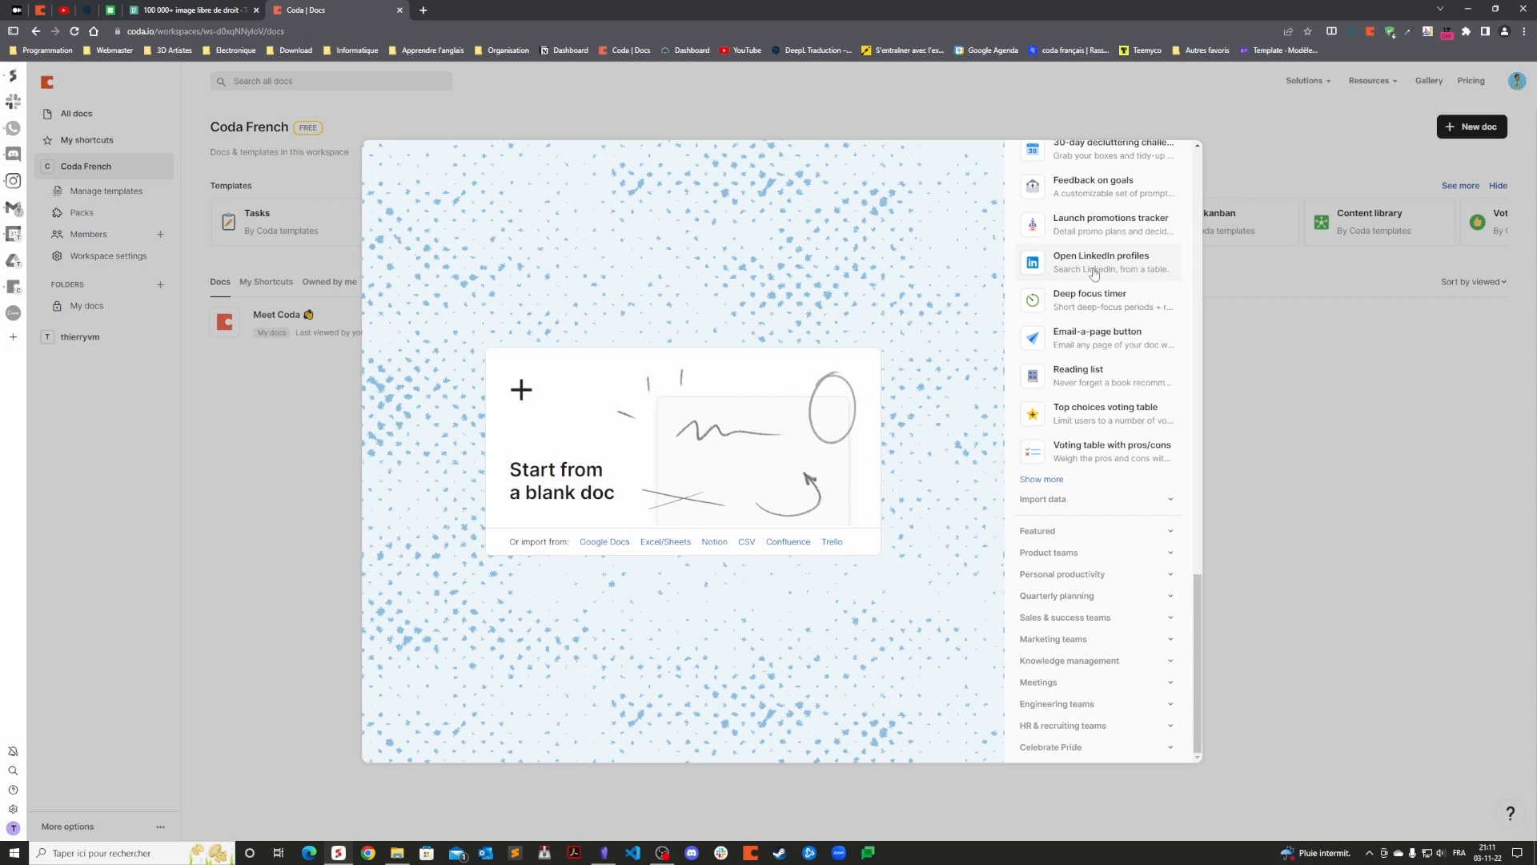
scroll(1136, 293, "up", 8)
scroll(1136, 293, "up", 10)
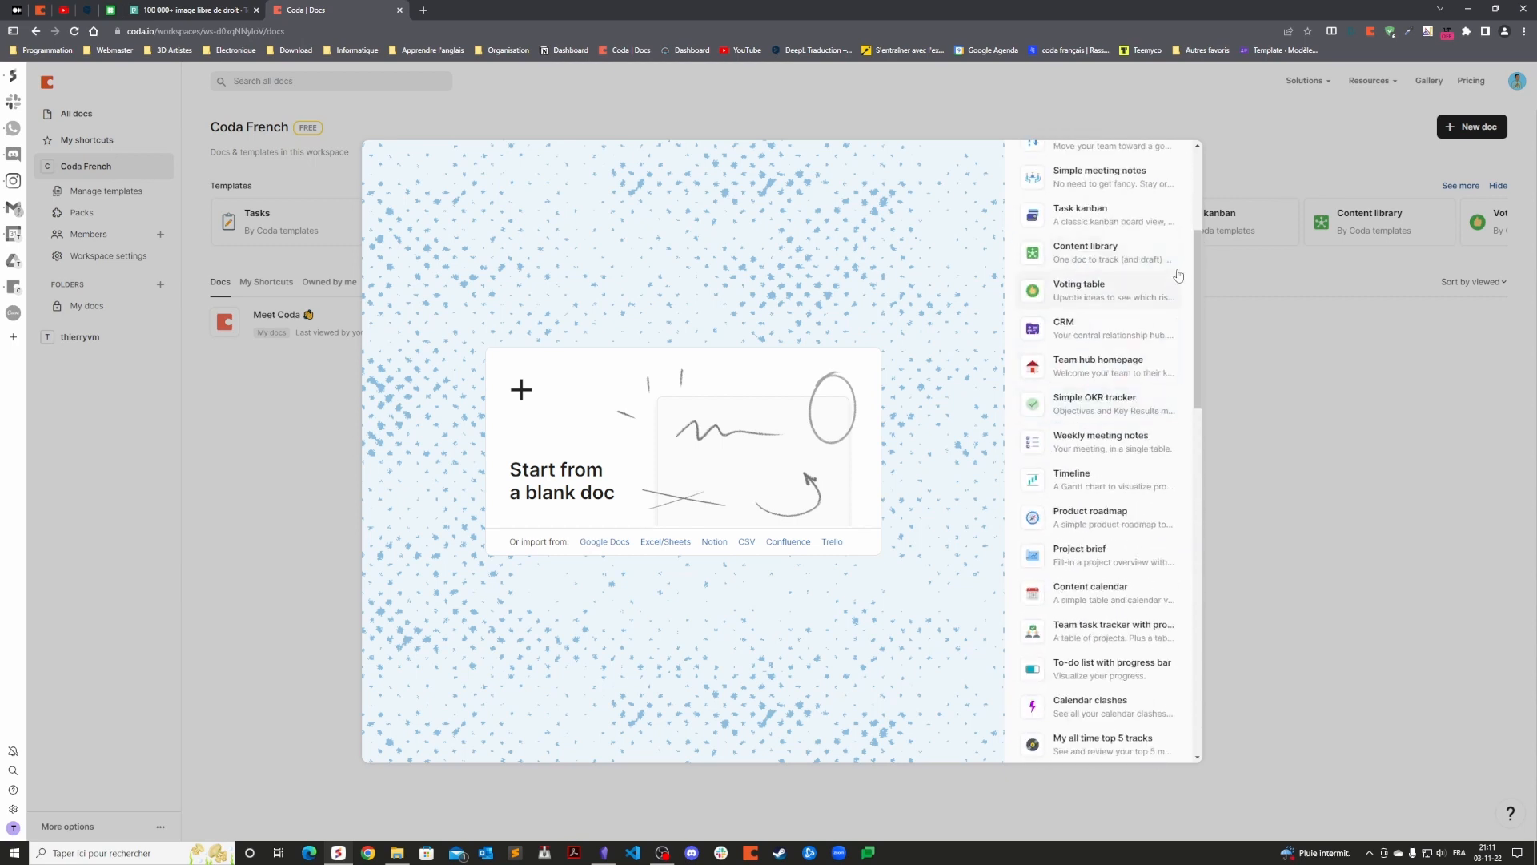
left_click(1286, 98)
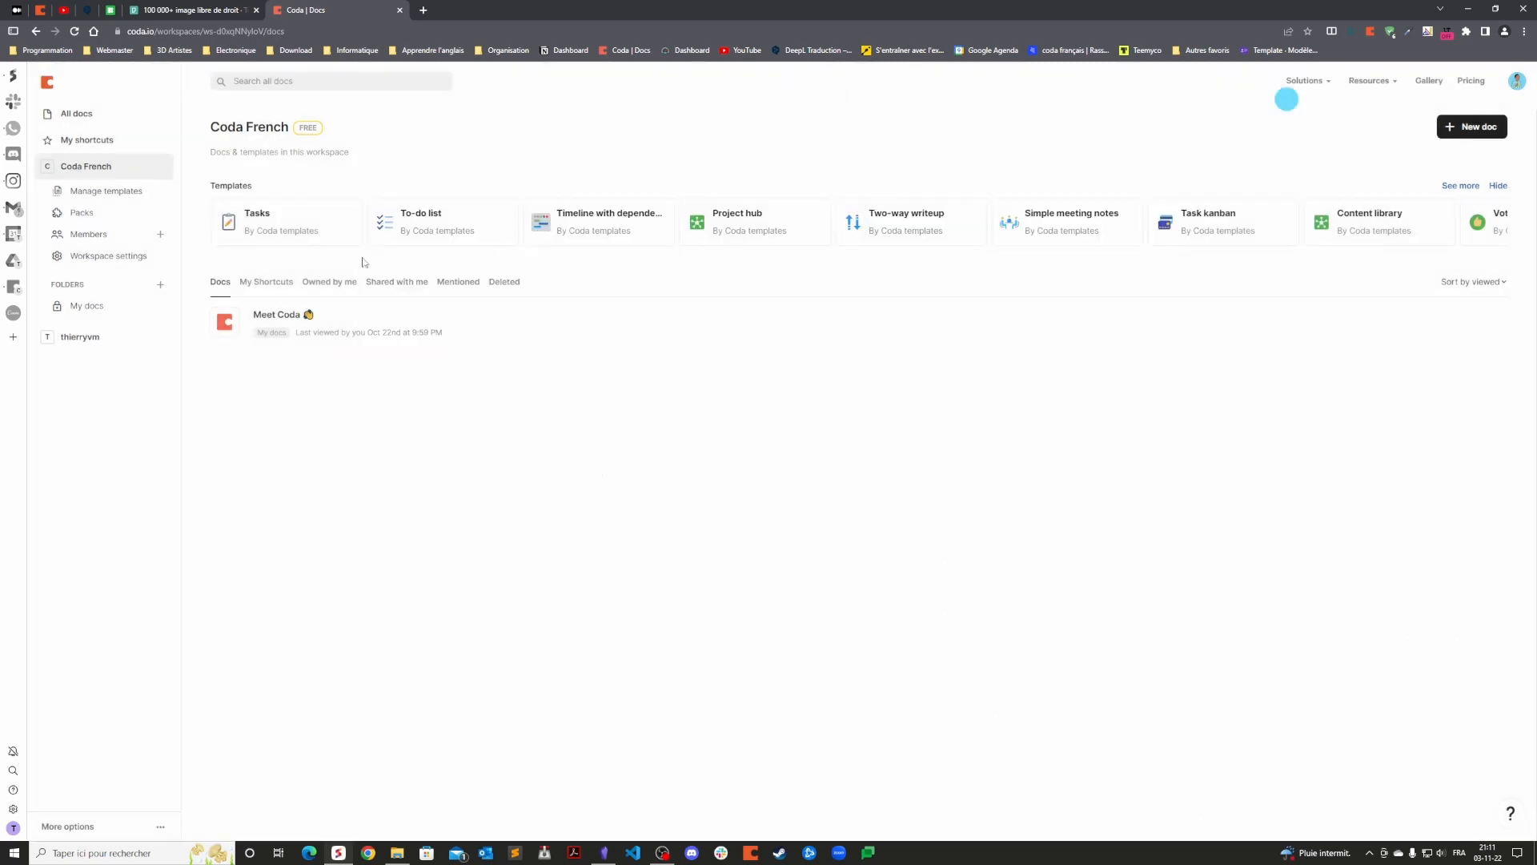
Open the Template doc in the team workspace and set the Insert Template page's cover to the yellow Boxed Water picture from Unsplash.
left_click(78, 336)
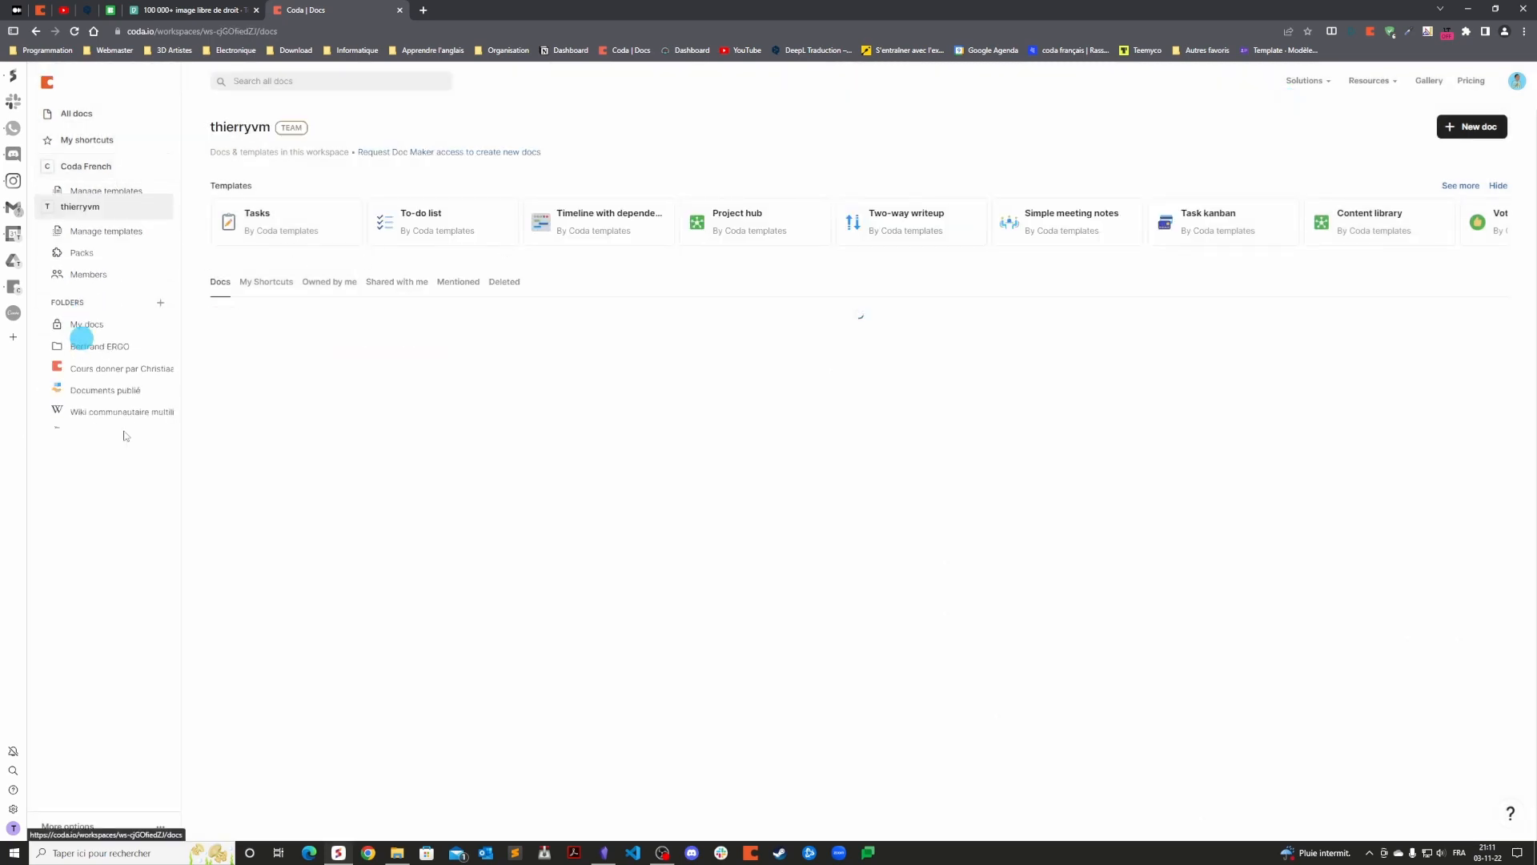
left_click(267, 314)
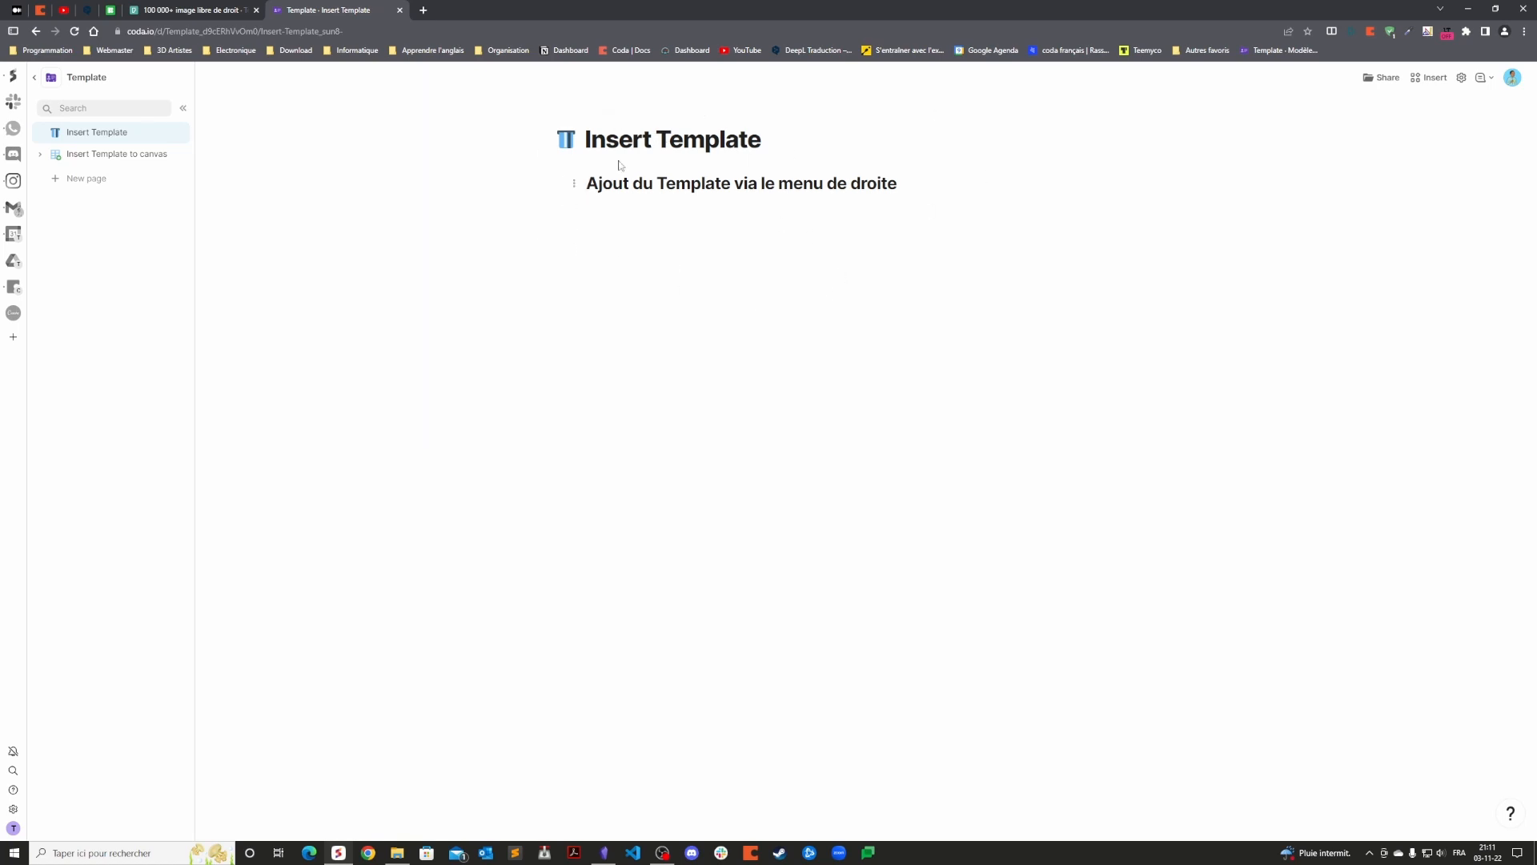
left_click(600, 109)
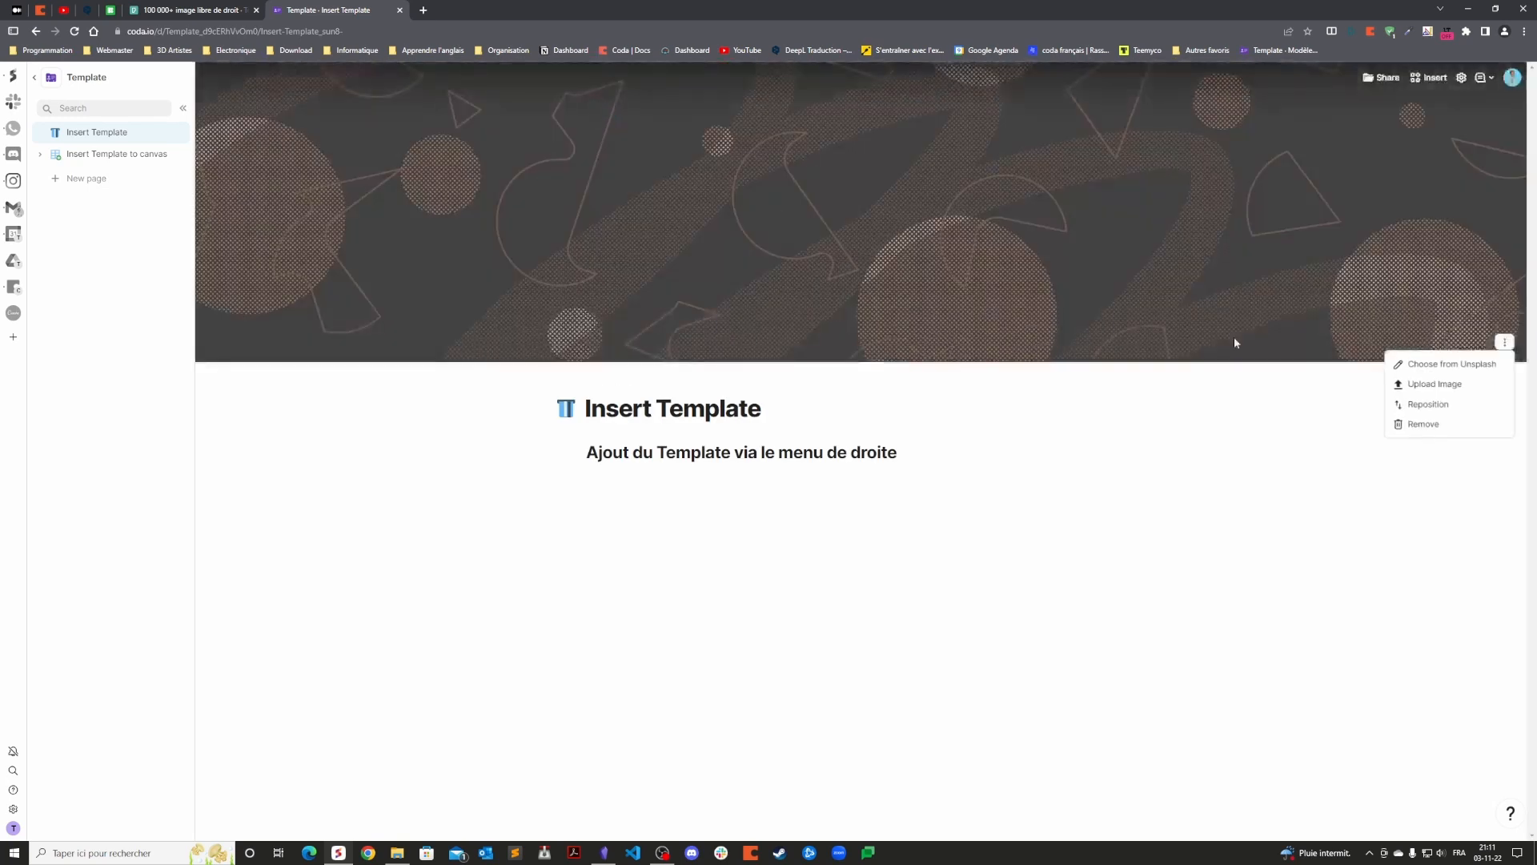
left_click(1441, 365)
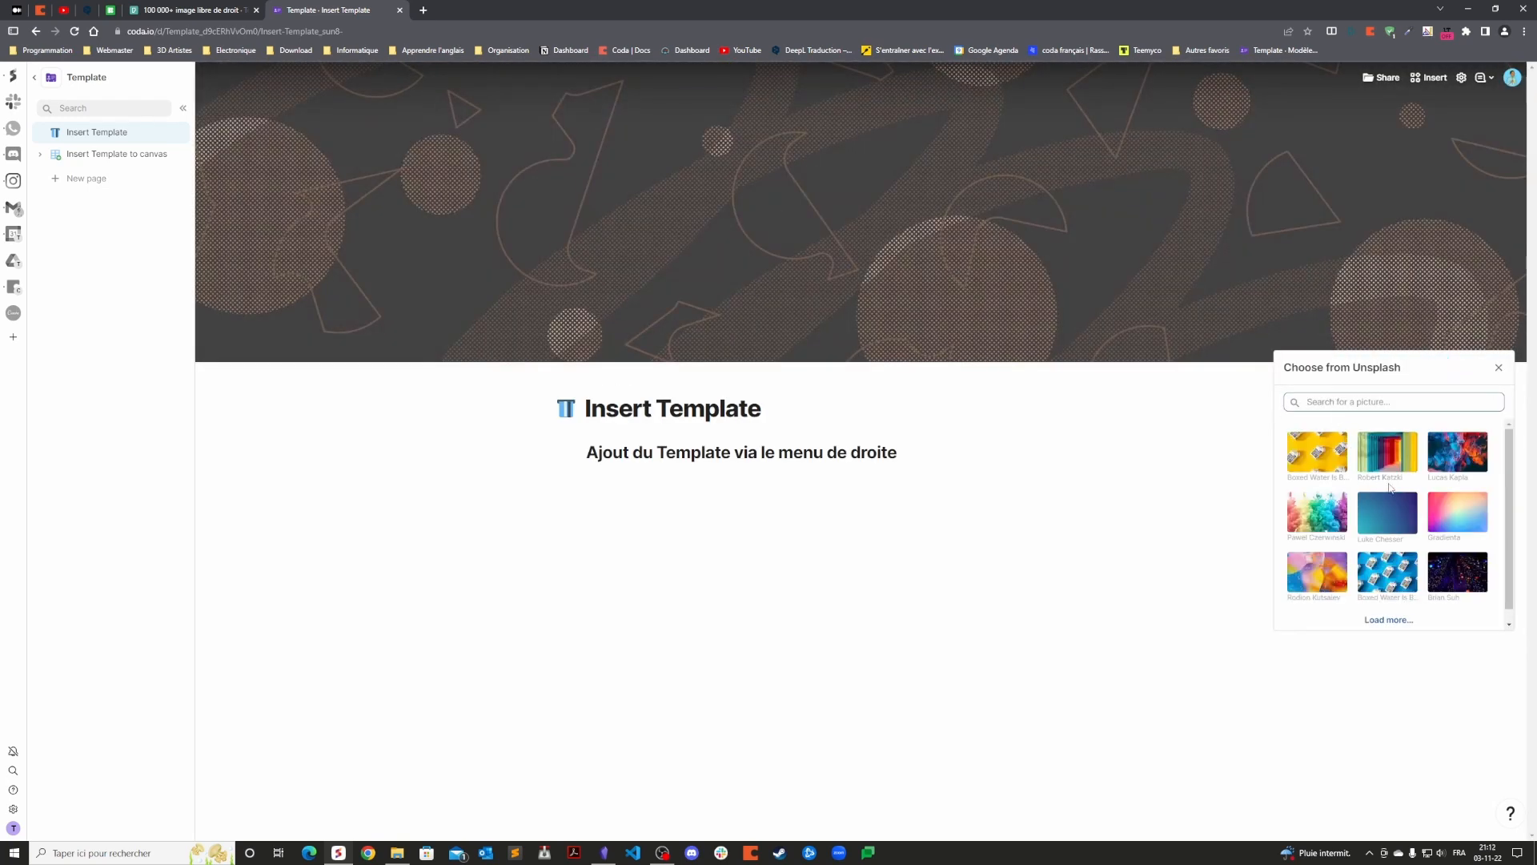
left_click(1299, 450)
left_click(1113, 417)
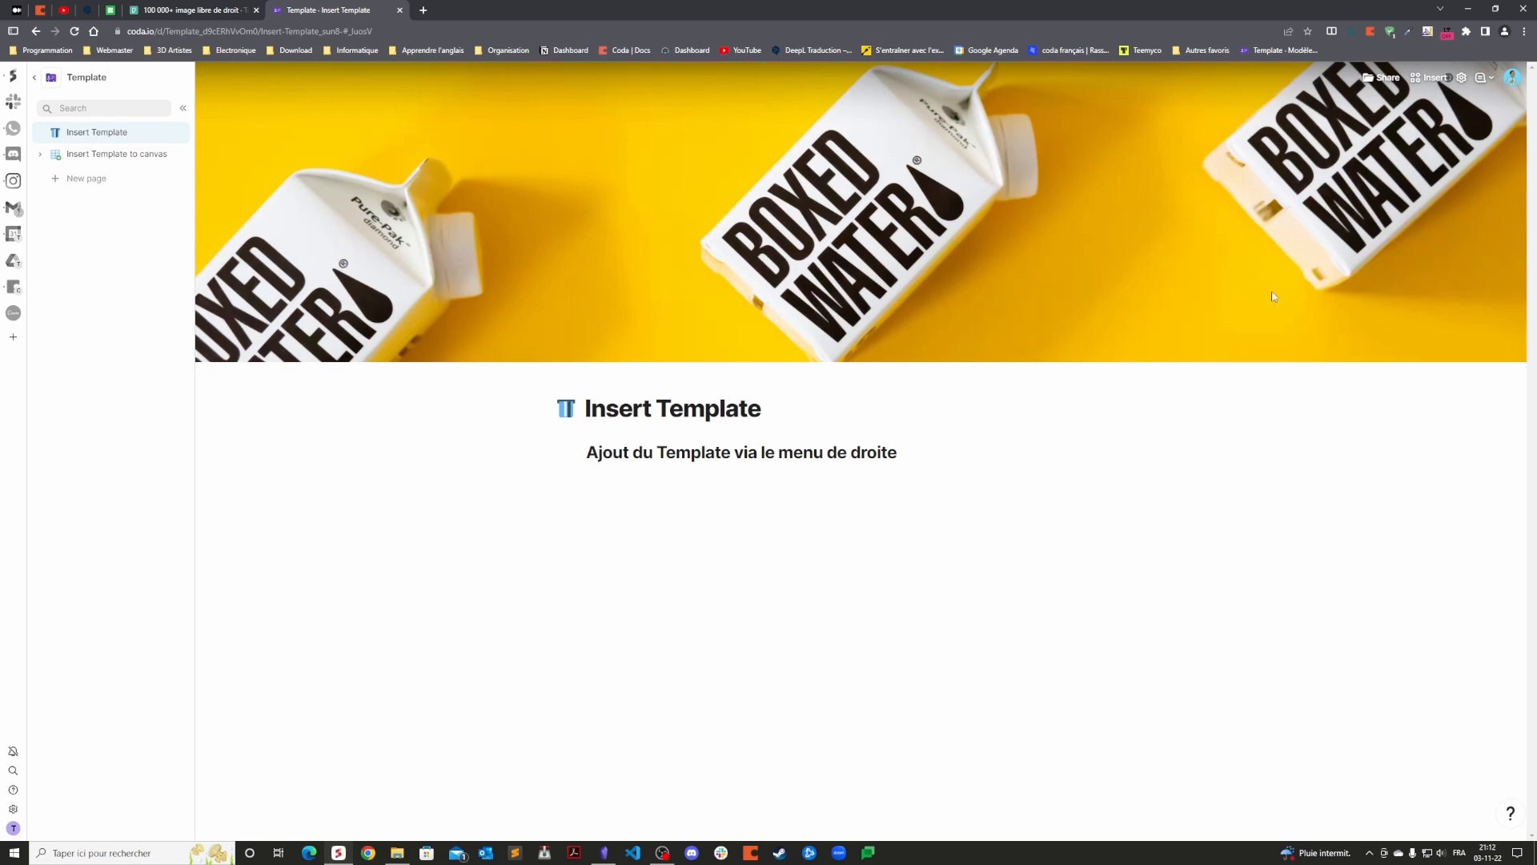
Browse the templates that can be inserted and open the preview of the workspace's own Tracker training template.
left_click(1433, 78)
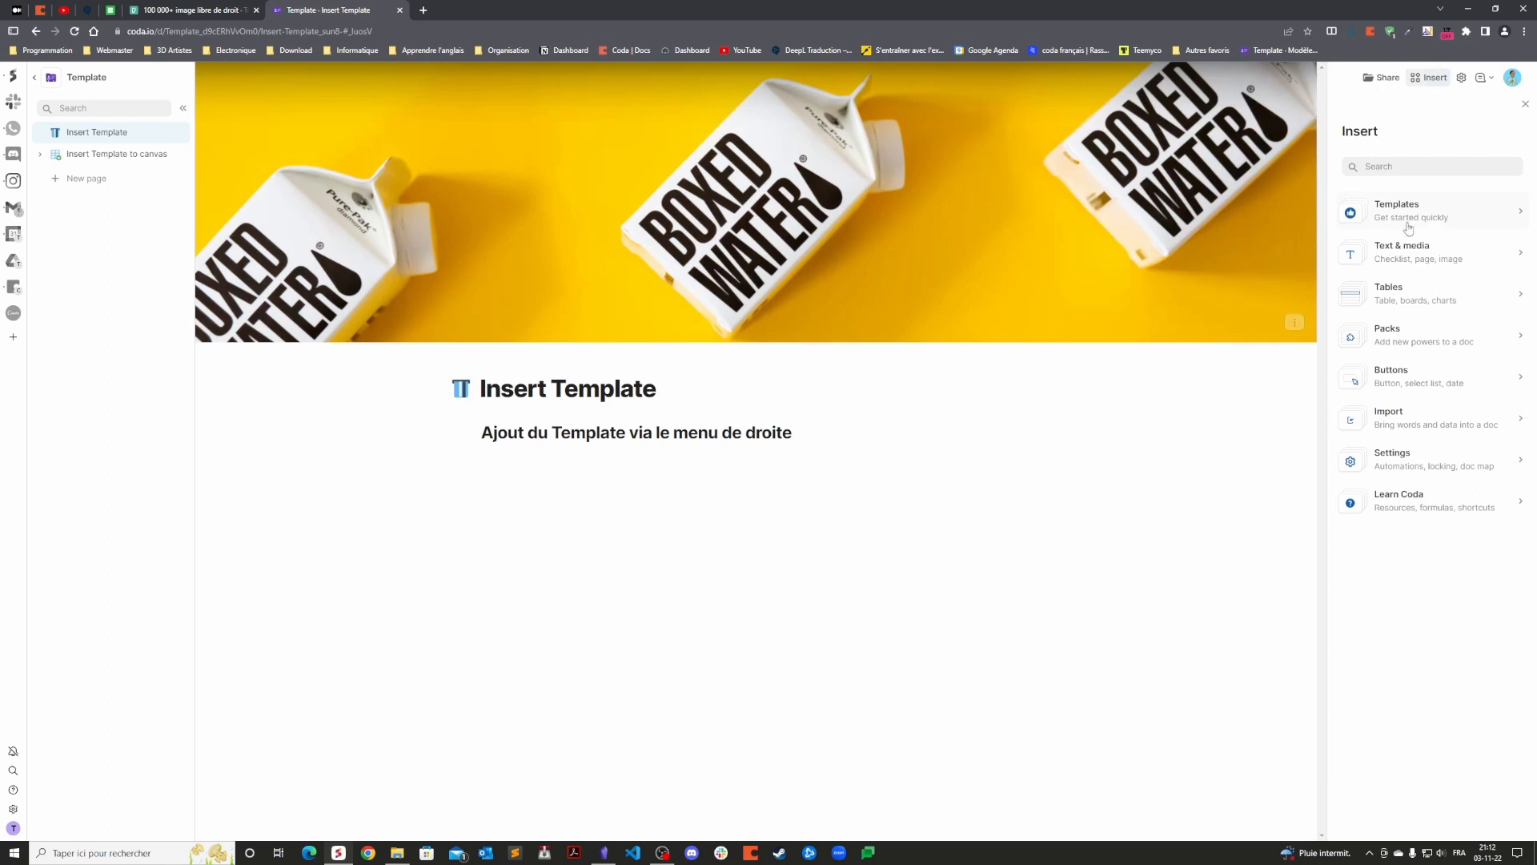
left_click(1430, 215)
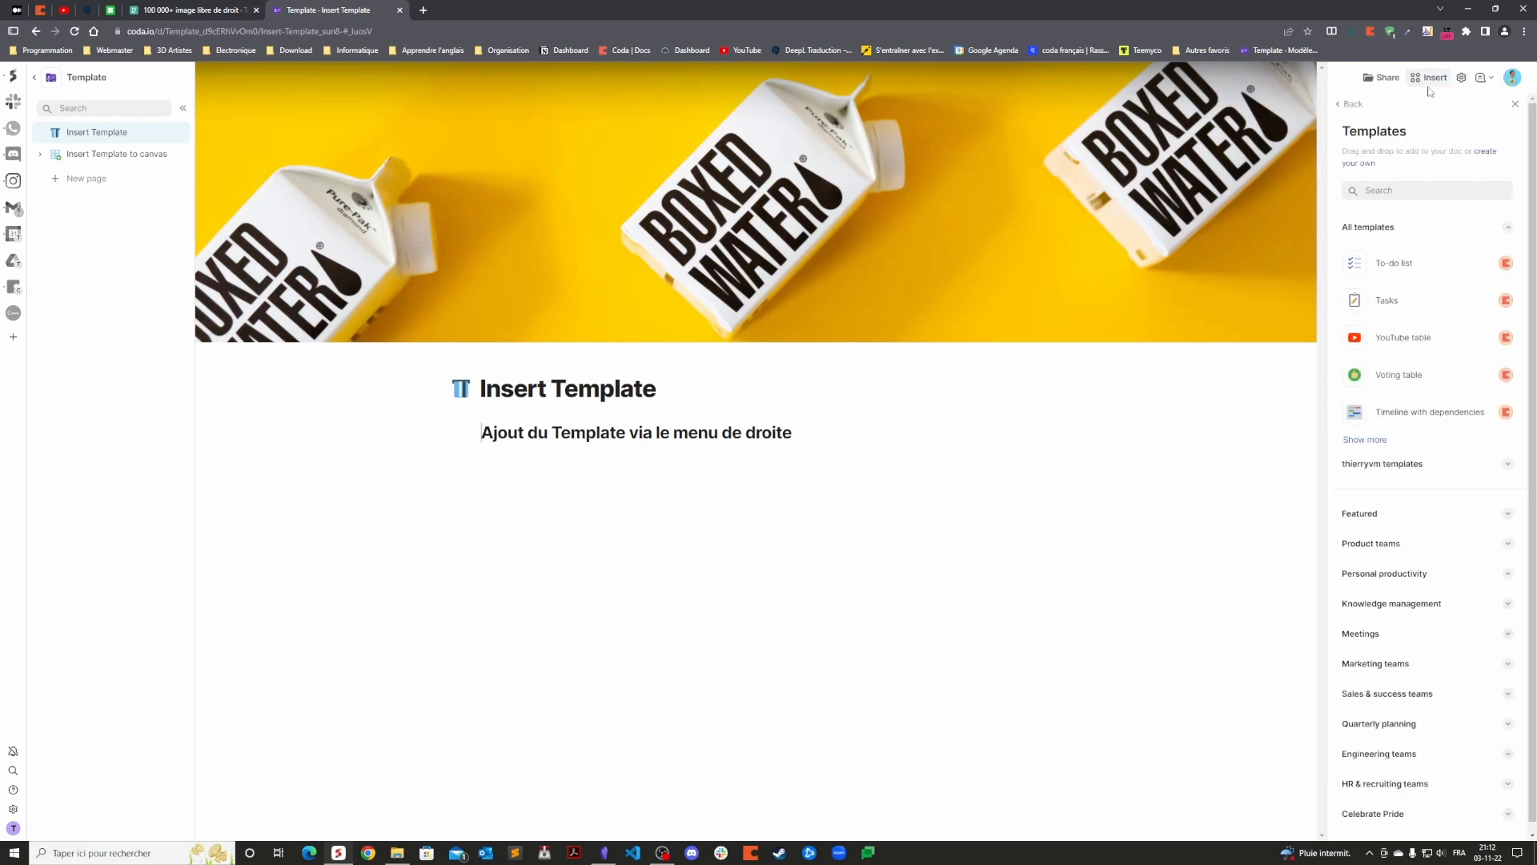
left_click(1366, 440)
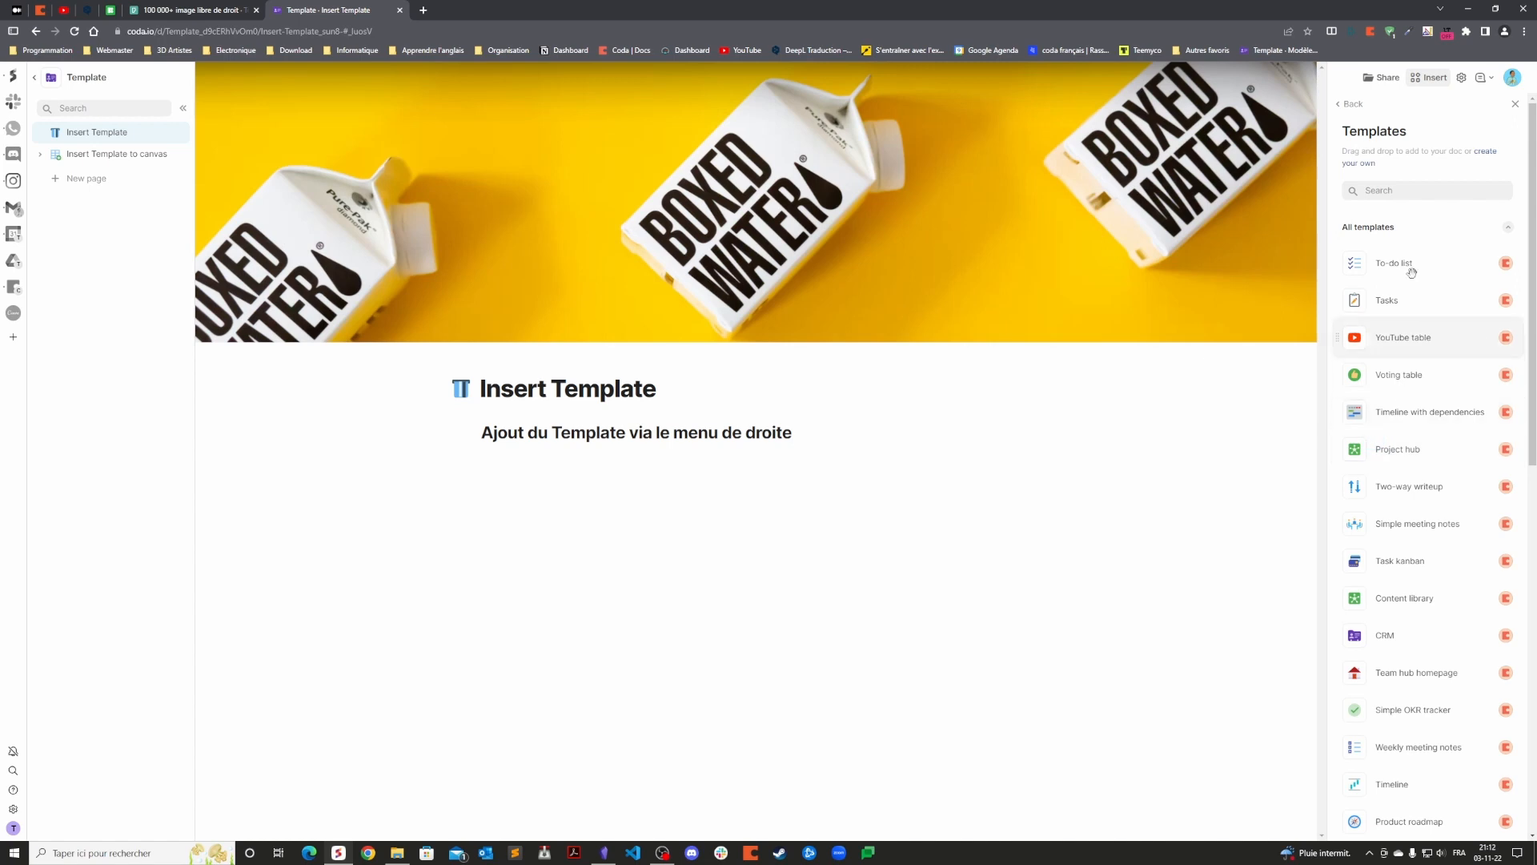
left_click(1507, 227)
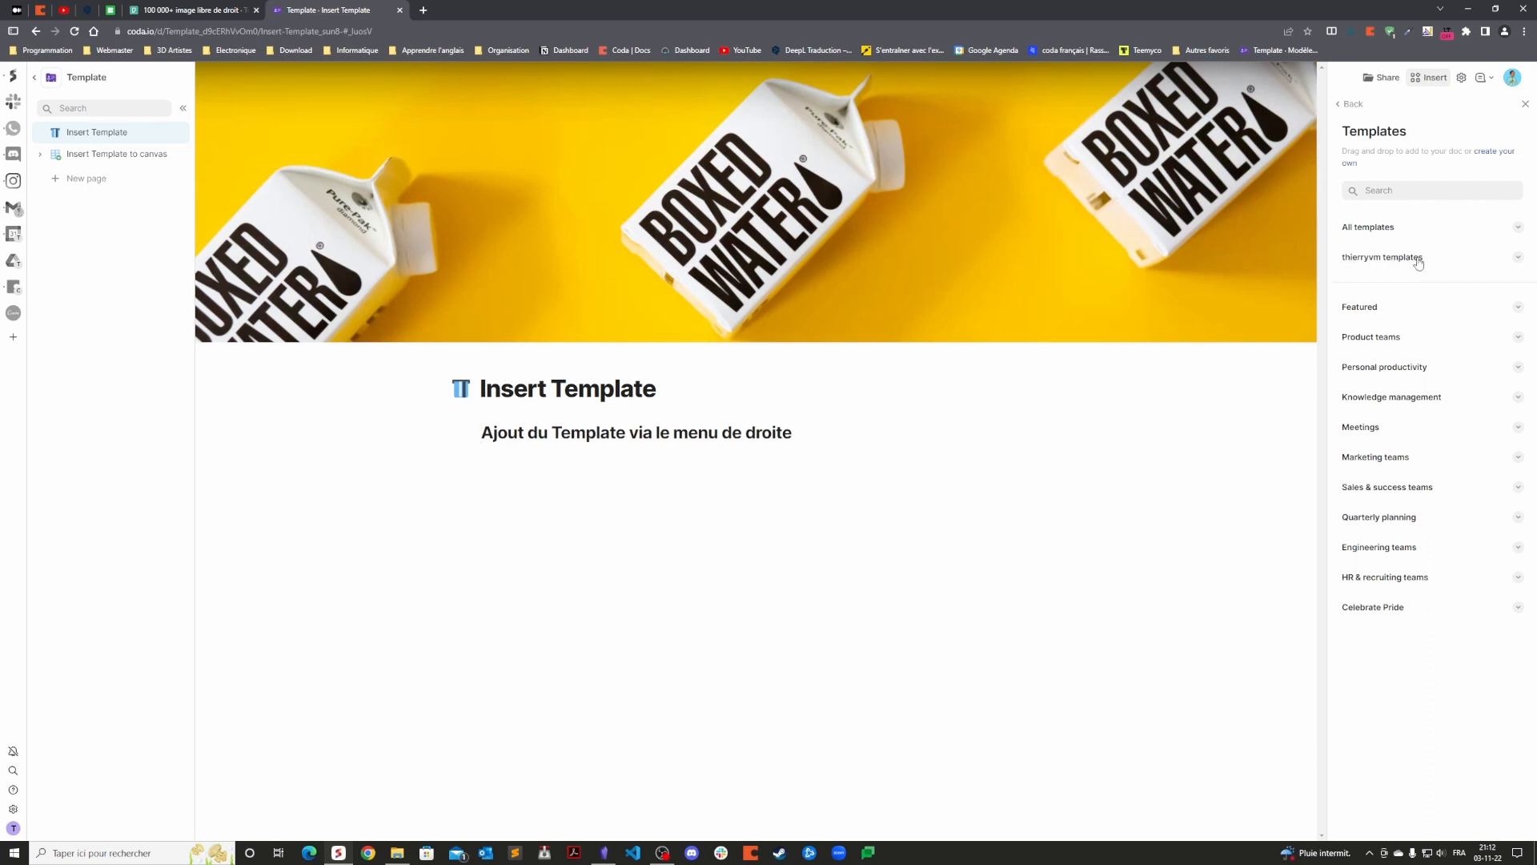
left_click(1516, 256)
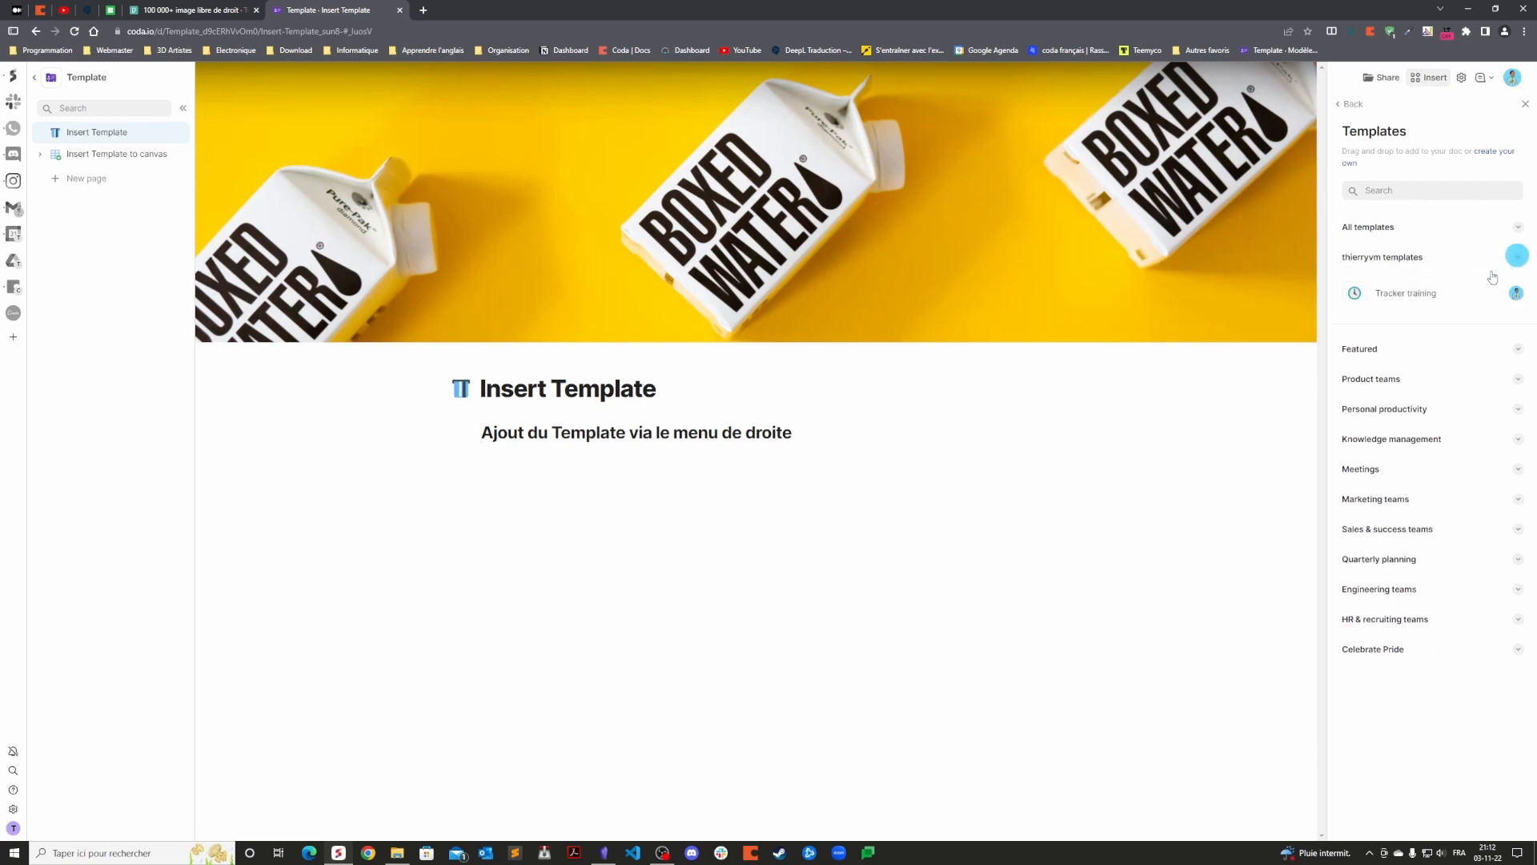
left_click(1380, 302)
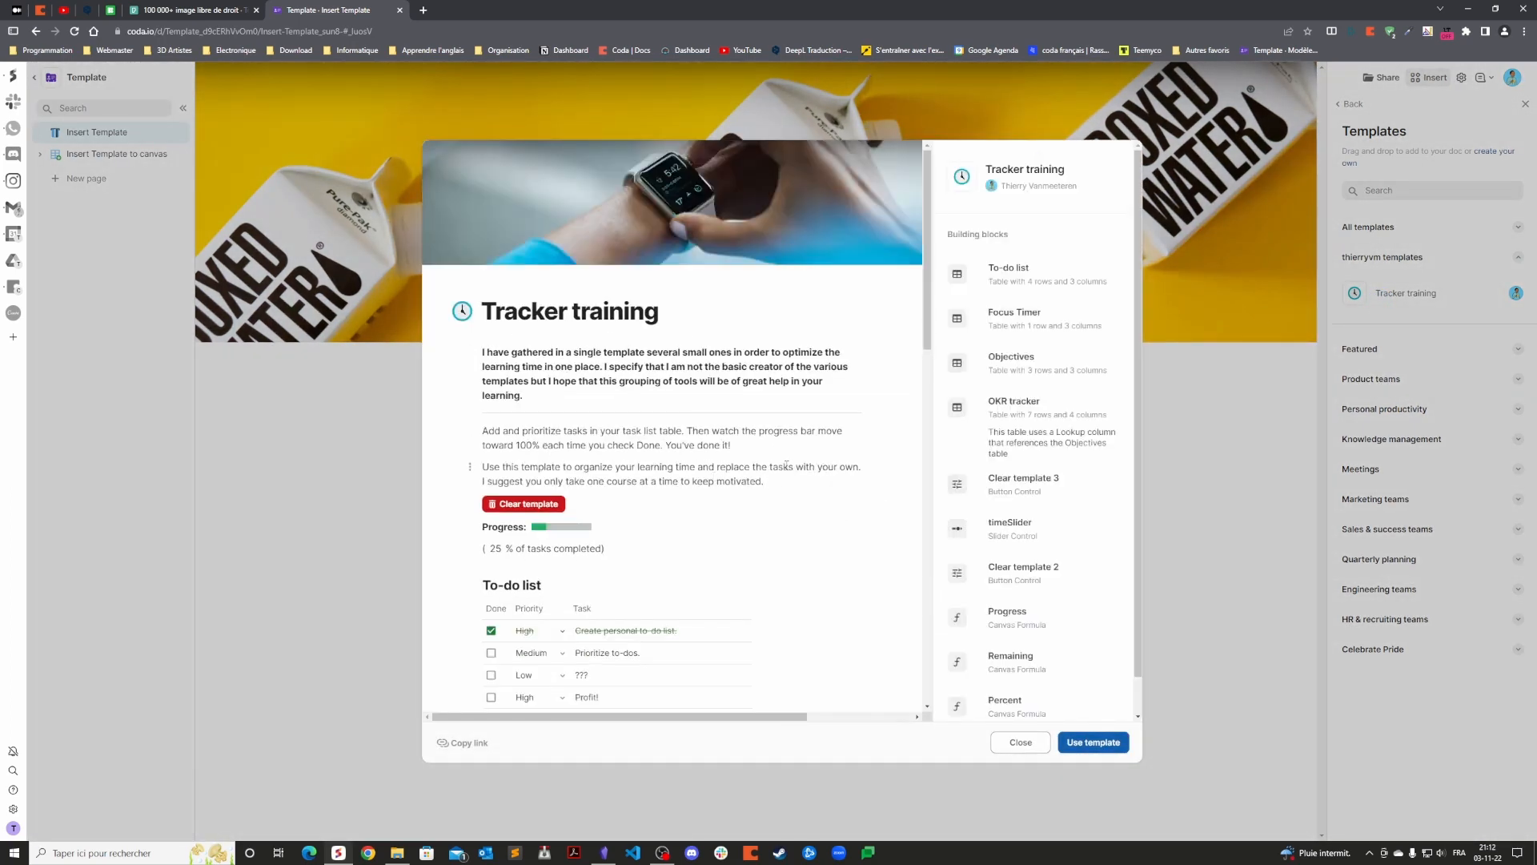
Review the Tracker training template's contents and building blocks, and use it to add a Tracker training page to the doc.
scroll(815, 364, "down", 4)
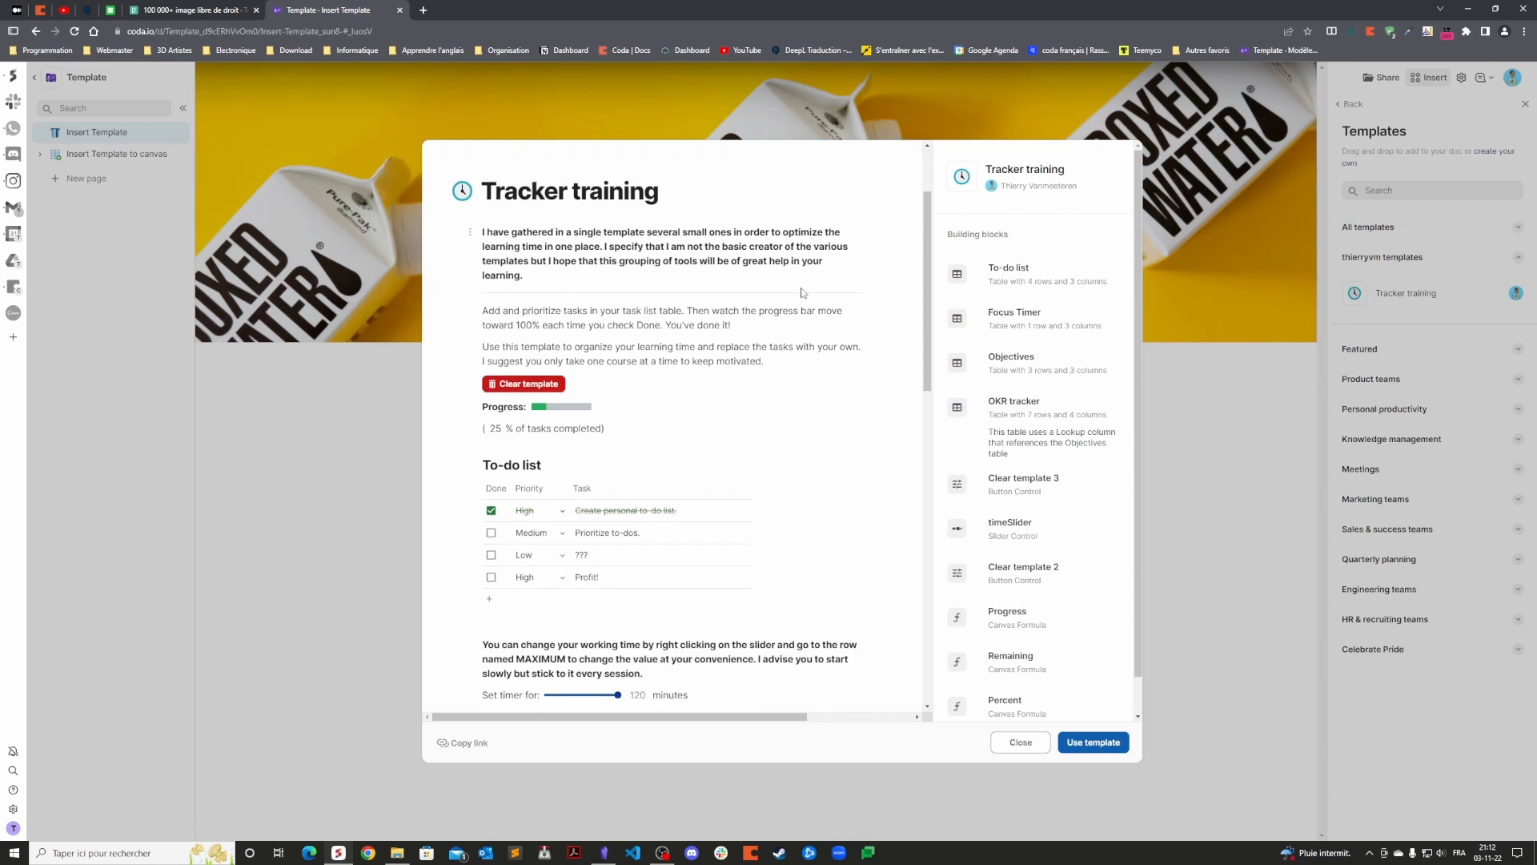
scroll(829, 417, "down", 3)
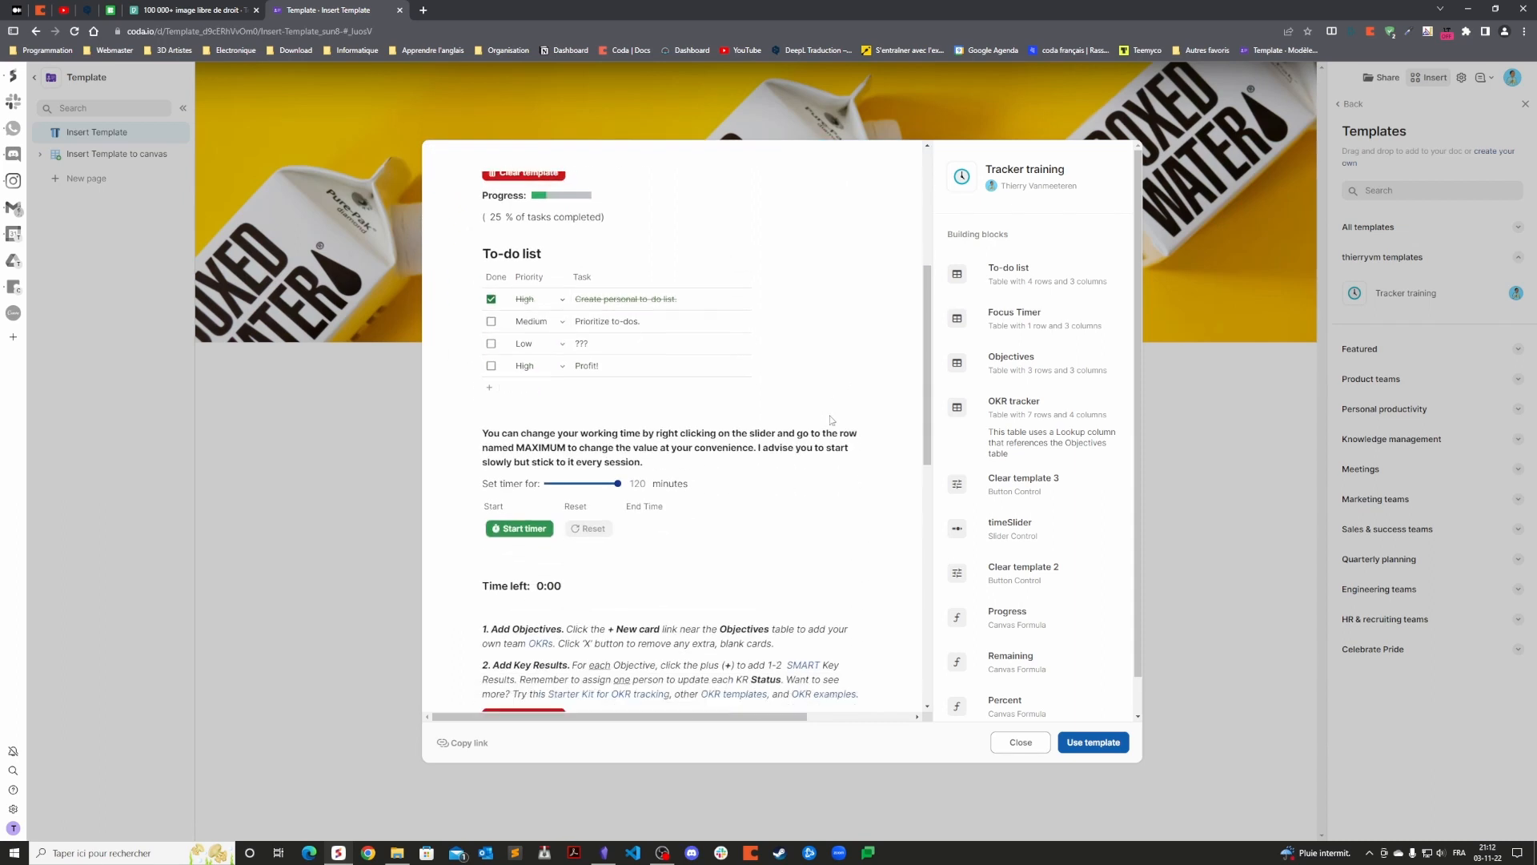
scroll(829, 417, "down", 5)
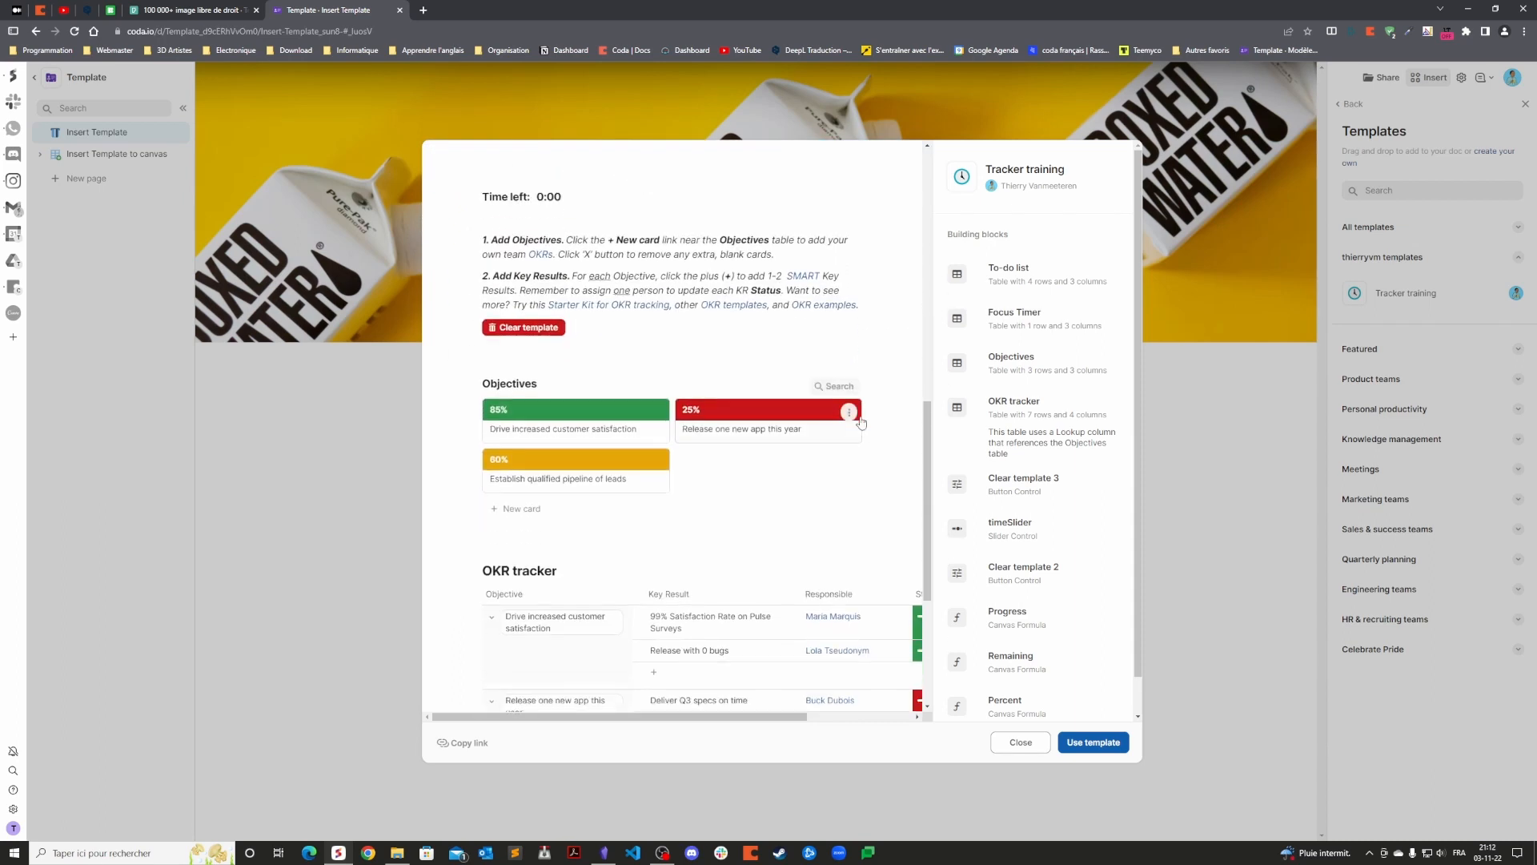
scroll(817, 486, "right", 2)
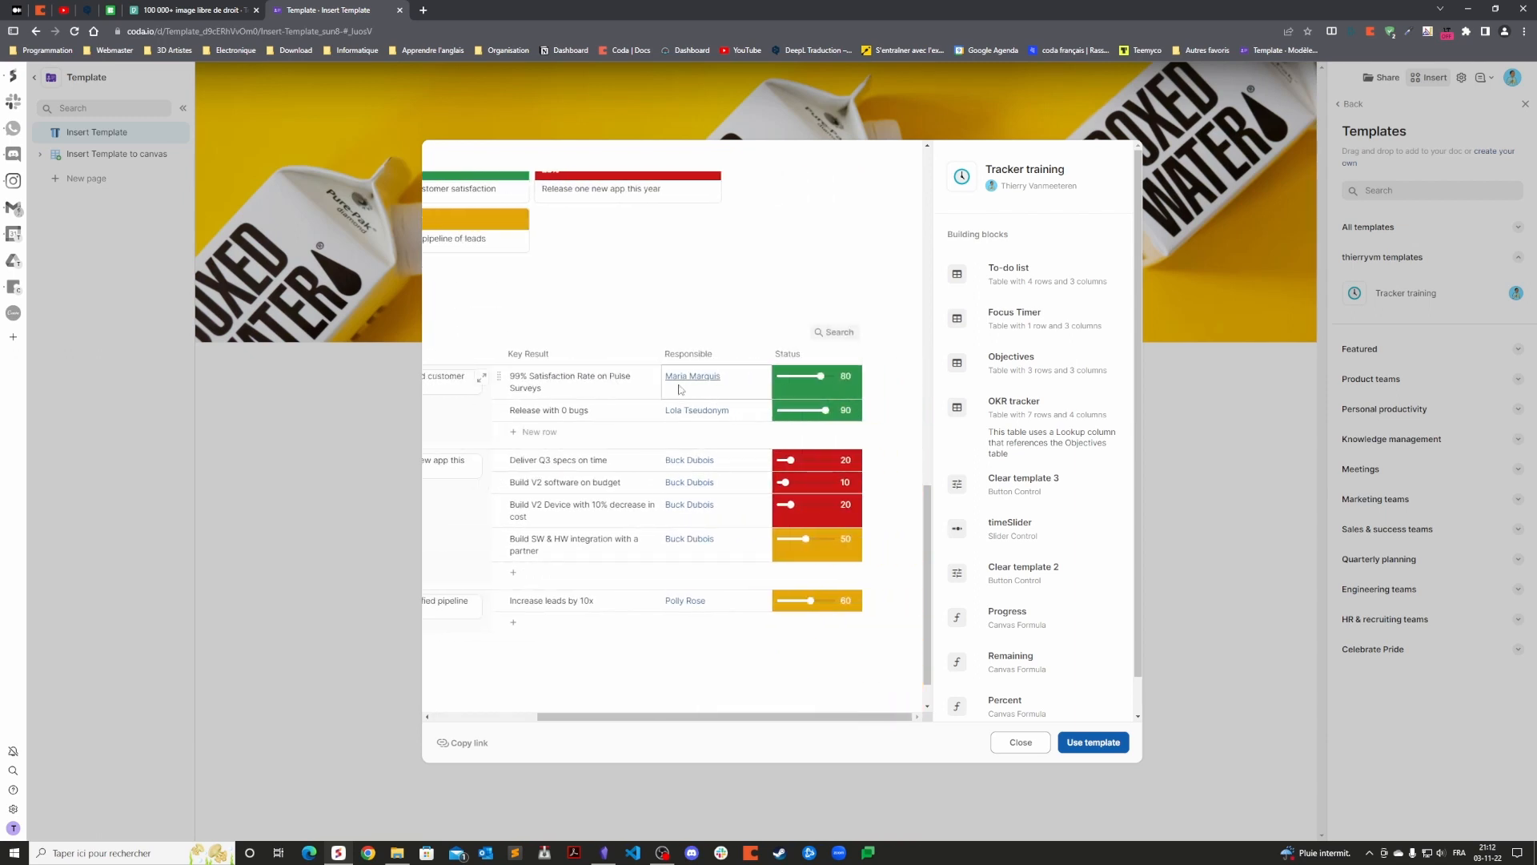
scroll(752, 541, "left", 2)
scroll(752, 540, "up", 5)
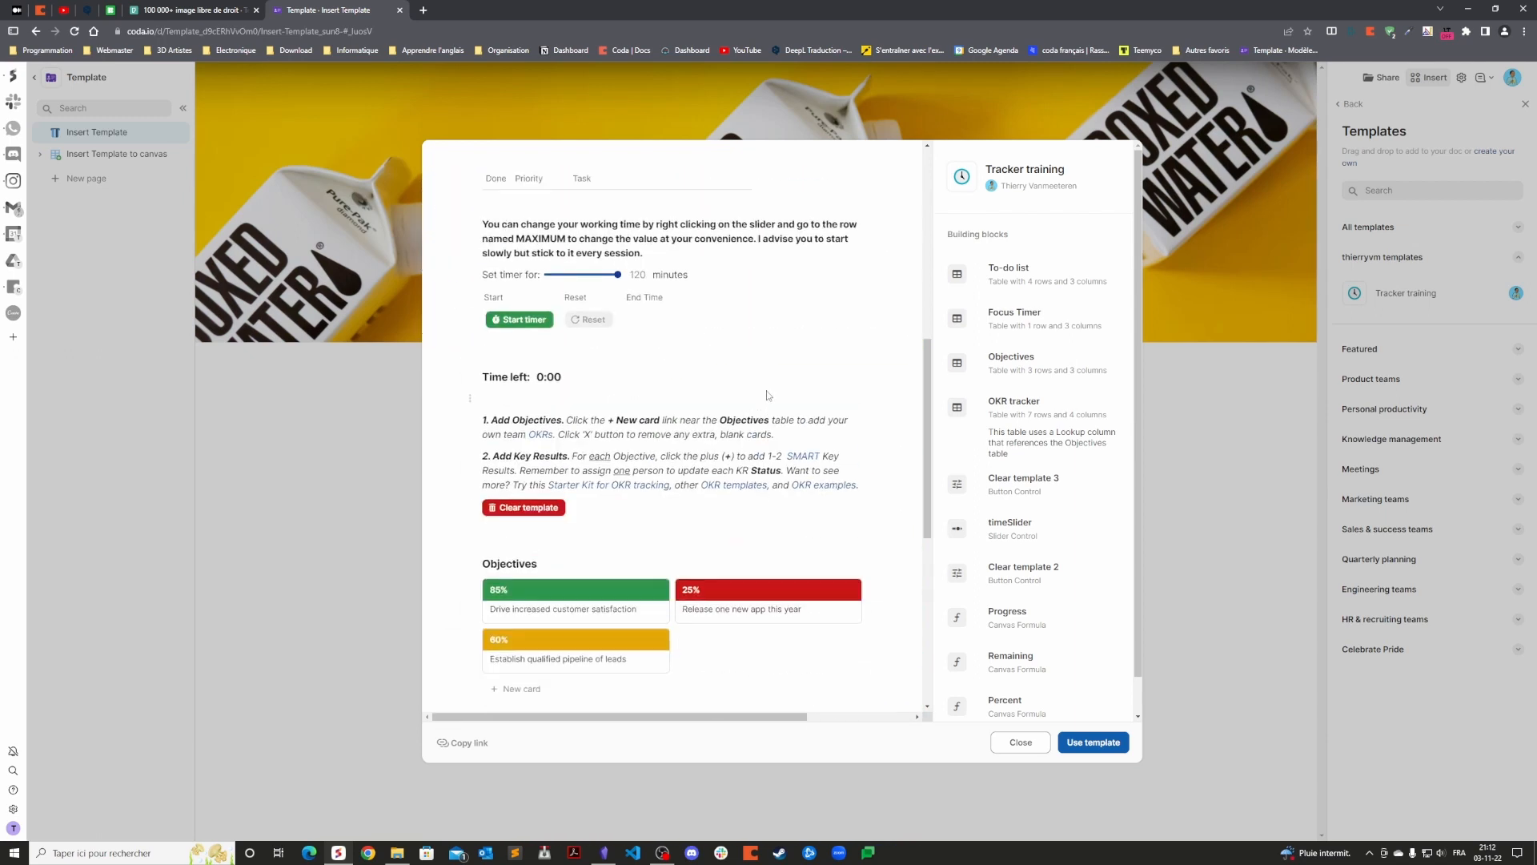
scroll(737, 387, "right", 2)
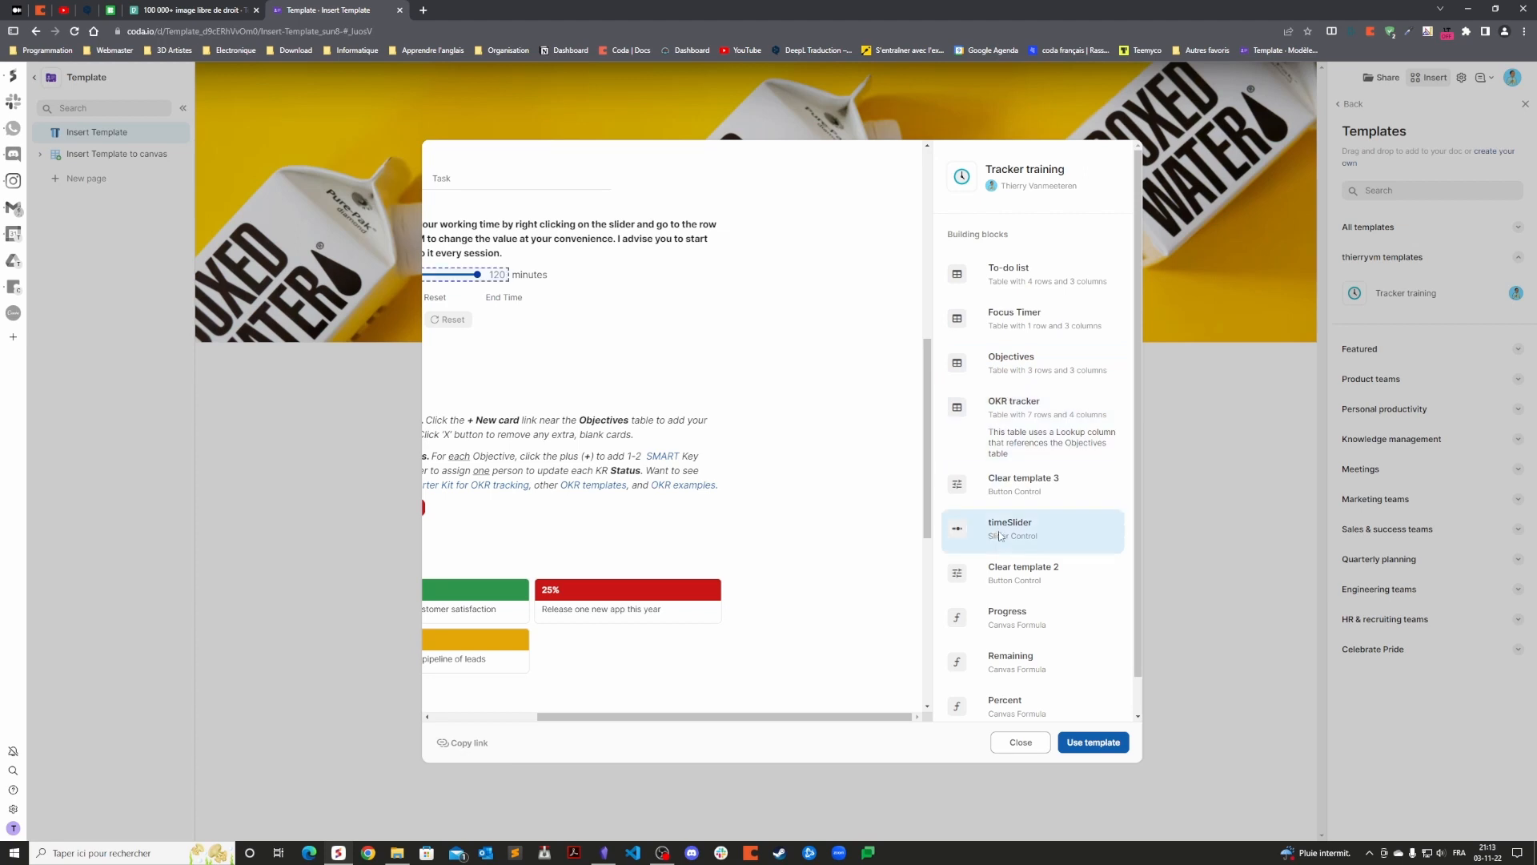
scroll(1061, 536, "down", 1)
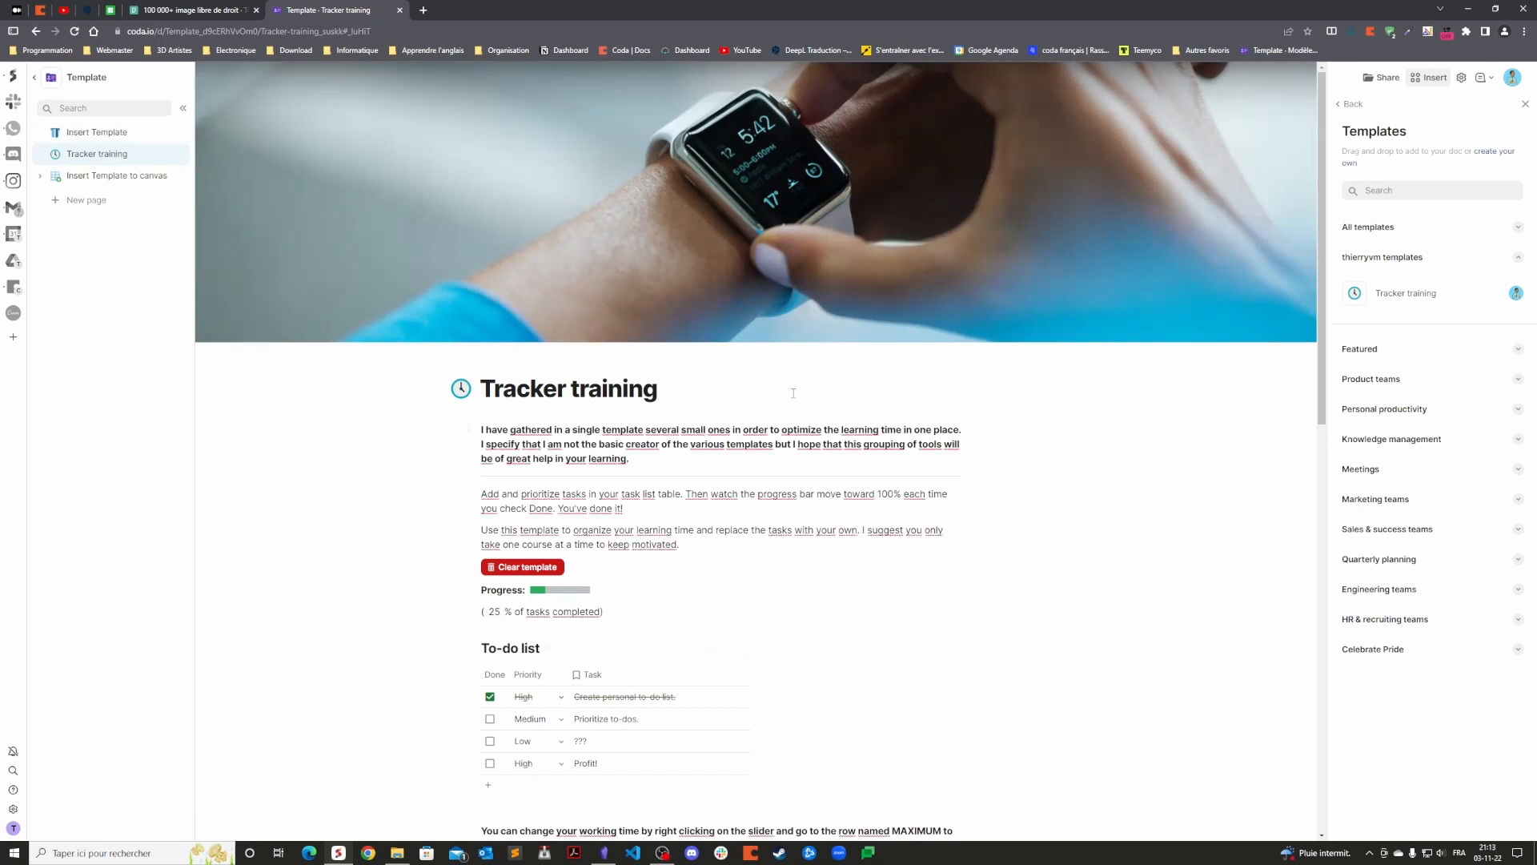
Close the template list and examine the Tracker training page from its to-do list to the OKR tracker table and that table's options.
scroll(799, 587, "down", 4)
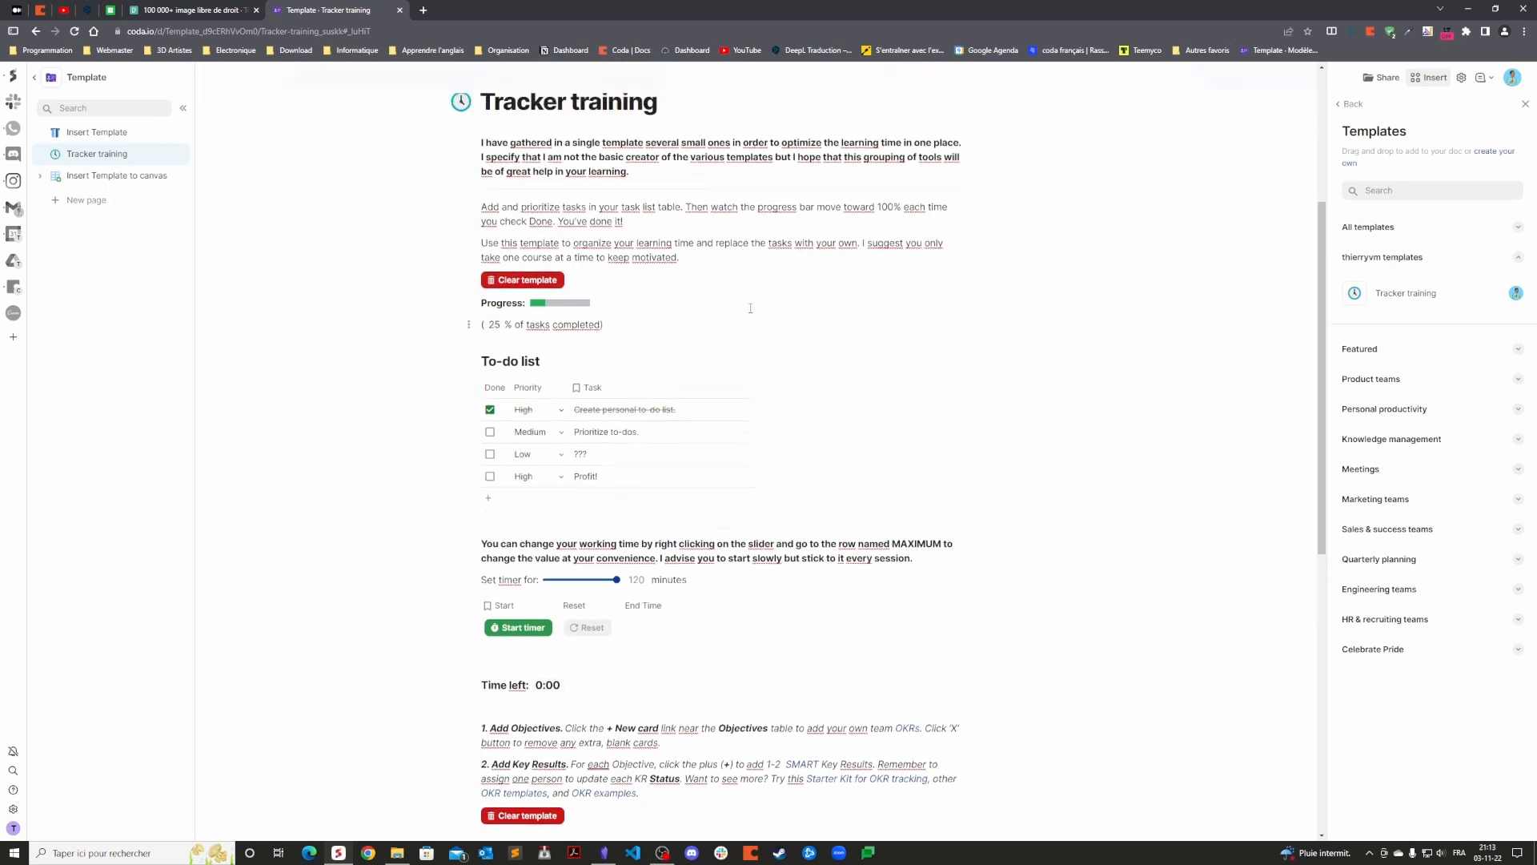
scroll(750, 308, "up", 3)
left_click(1525, 103)
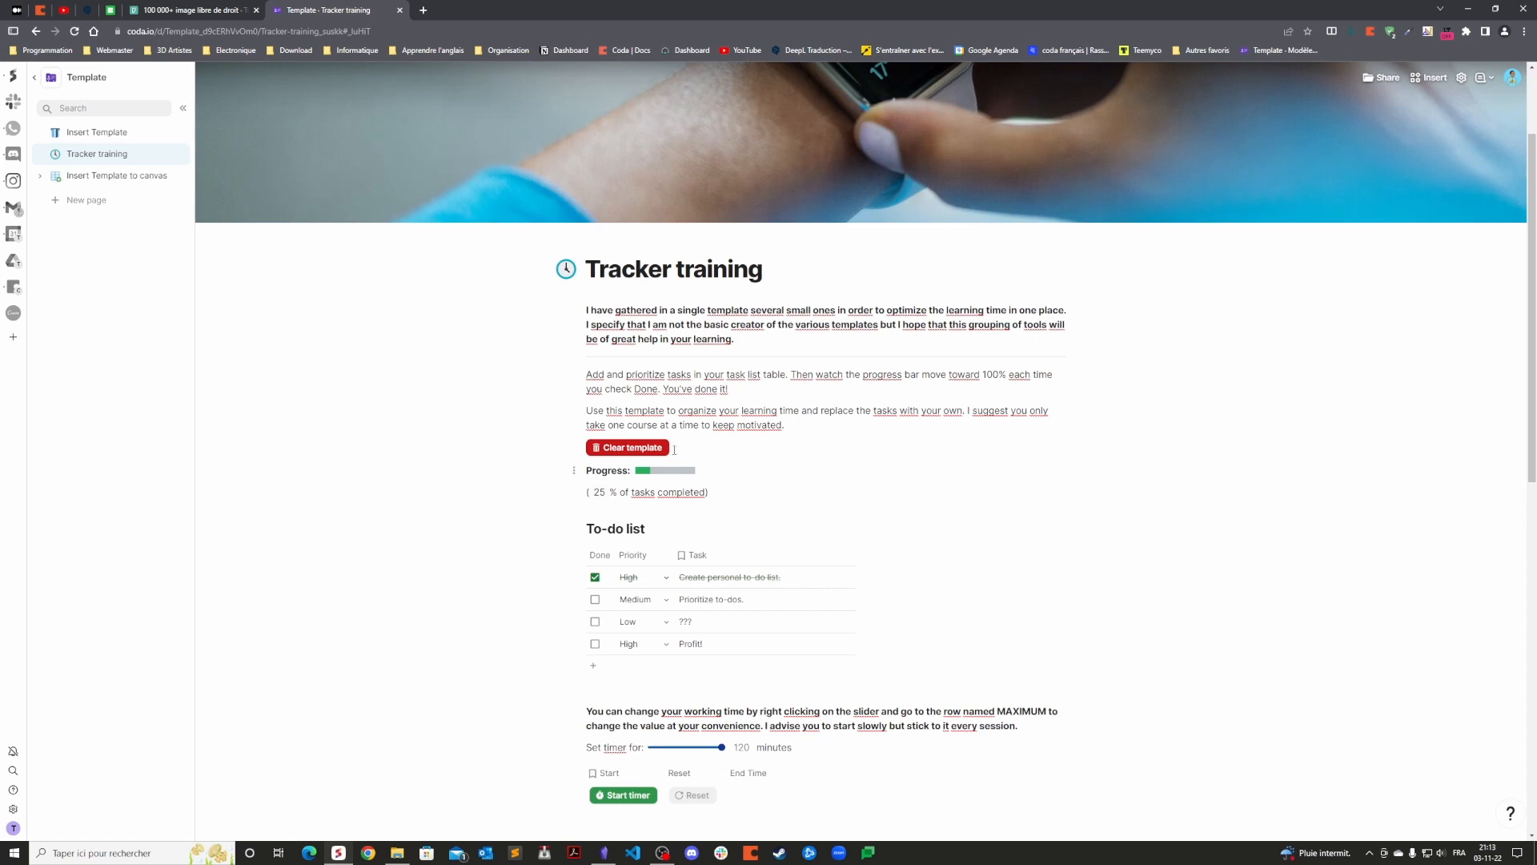
scroll(793, 508, "down", 3)
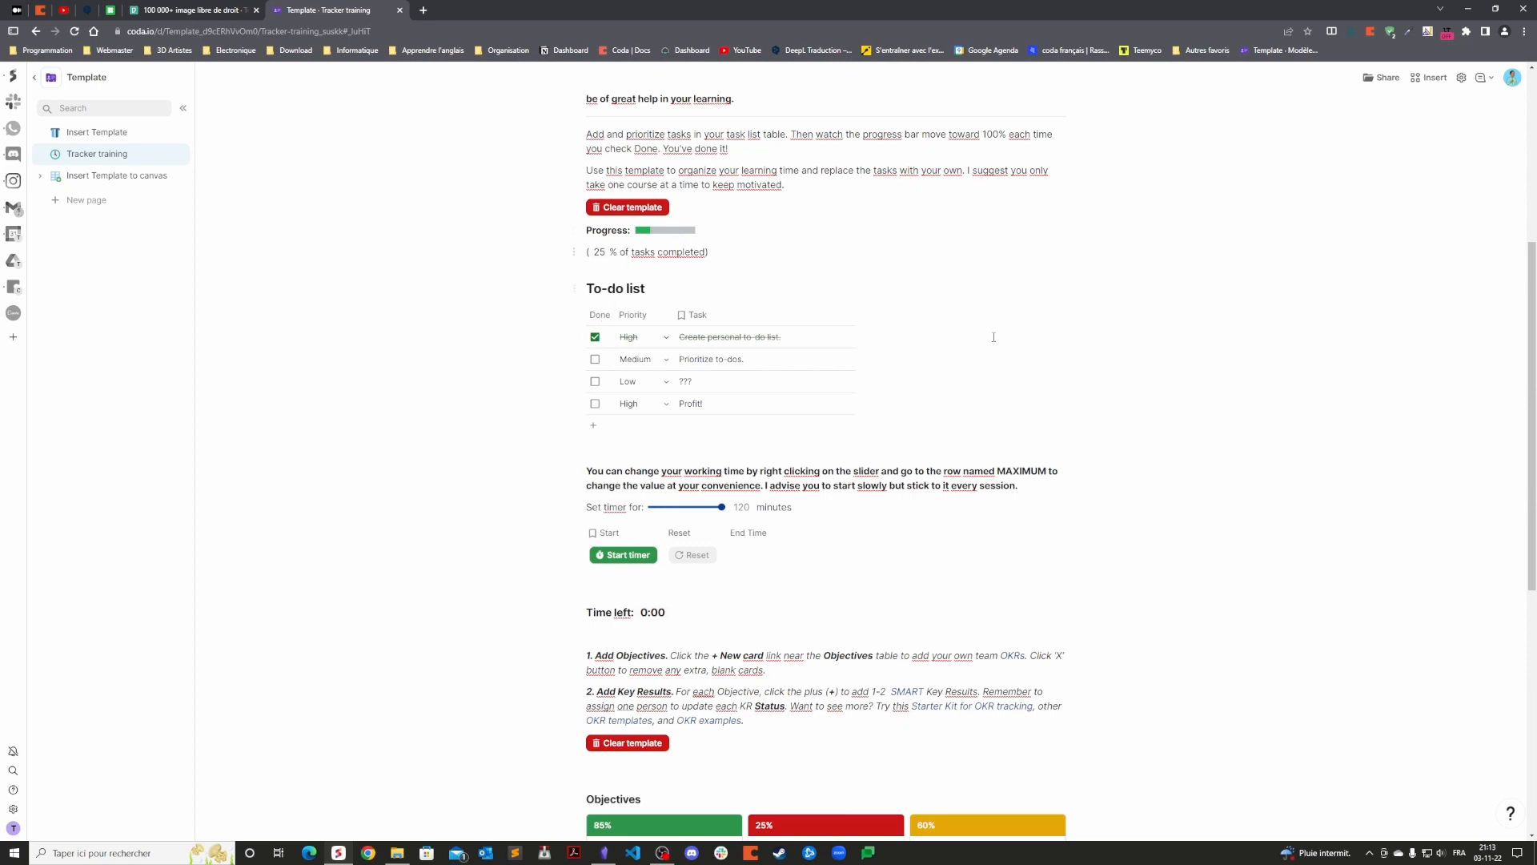
scroll(1059, 414, "down", 3)
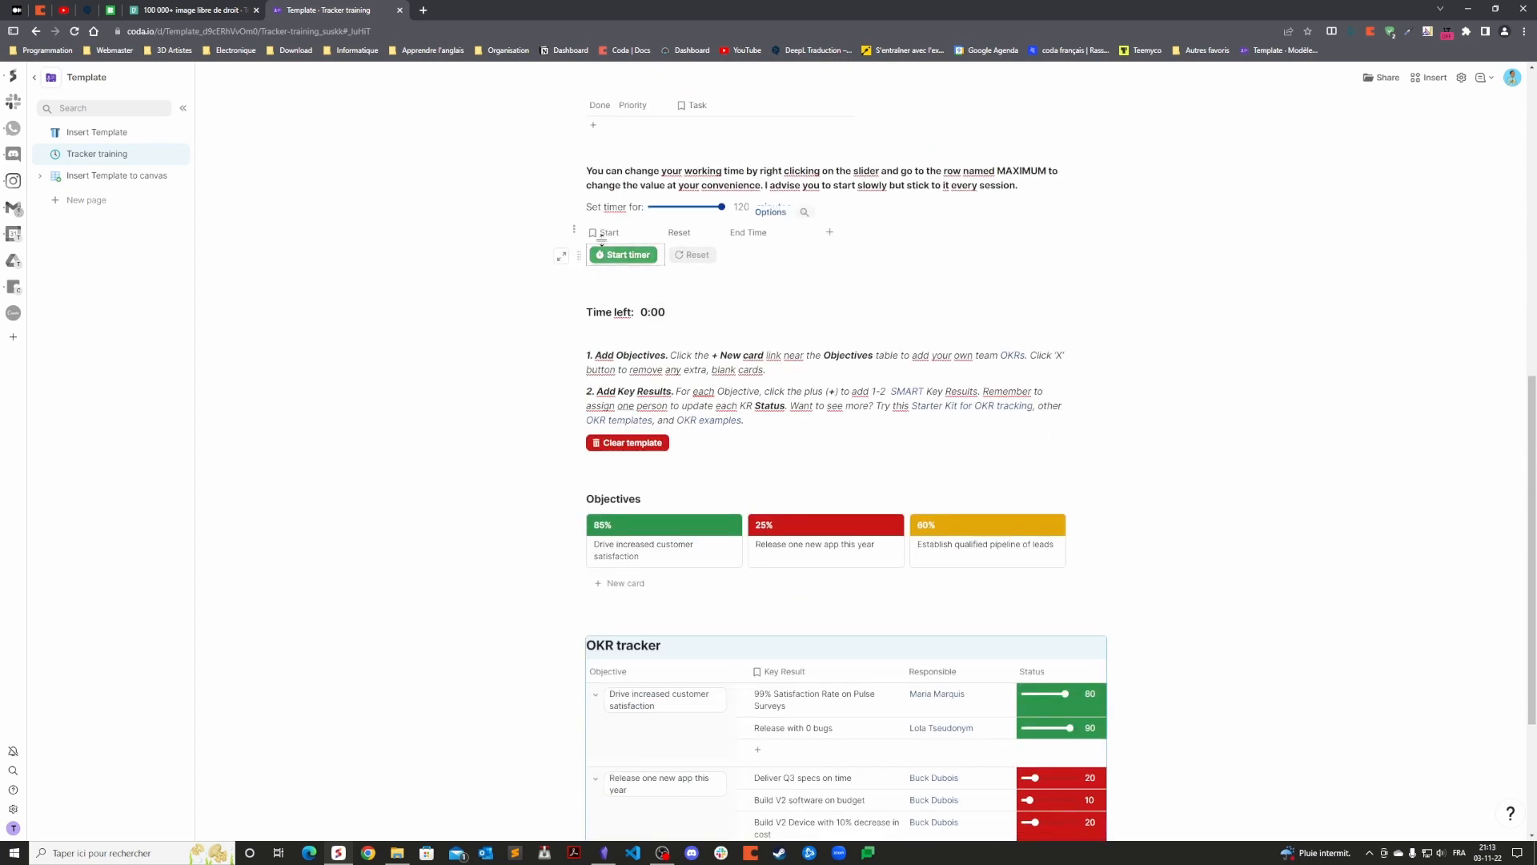
scroll(1151, 495, "down", 3)
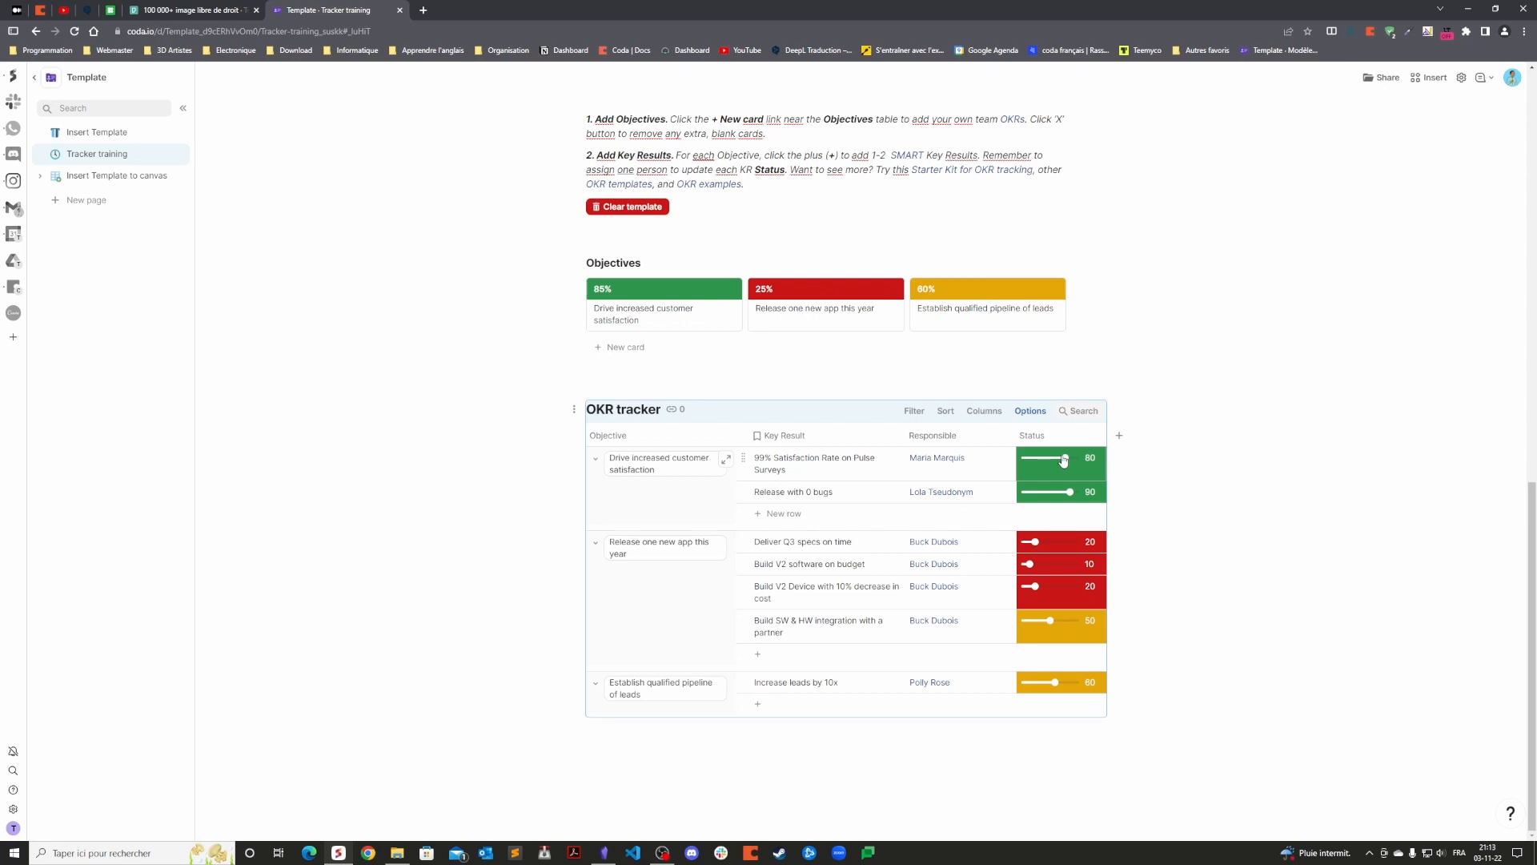
left_click(577, 409)
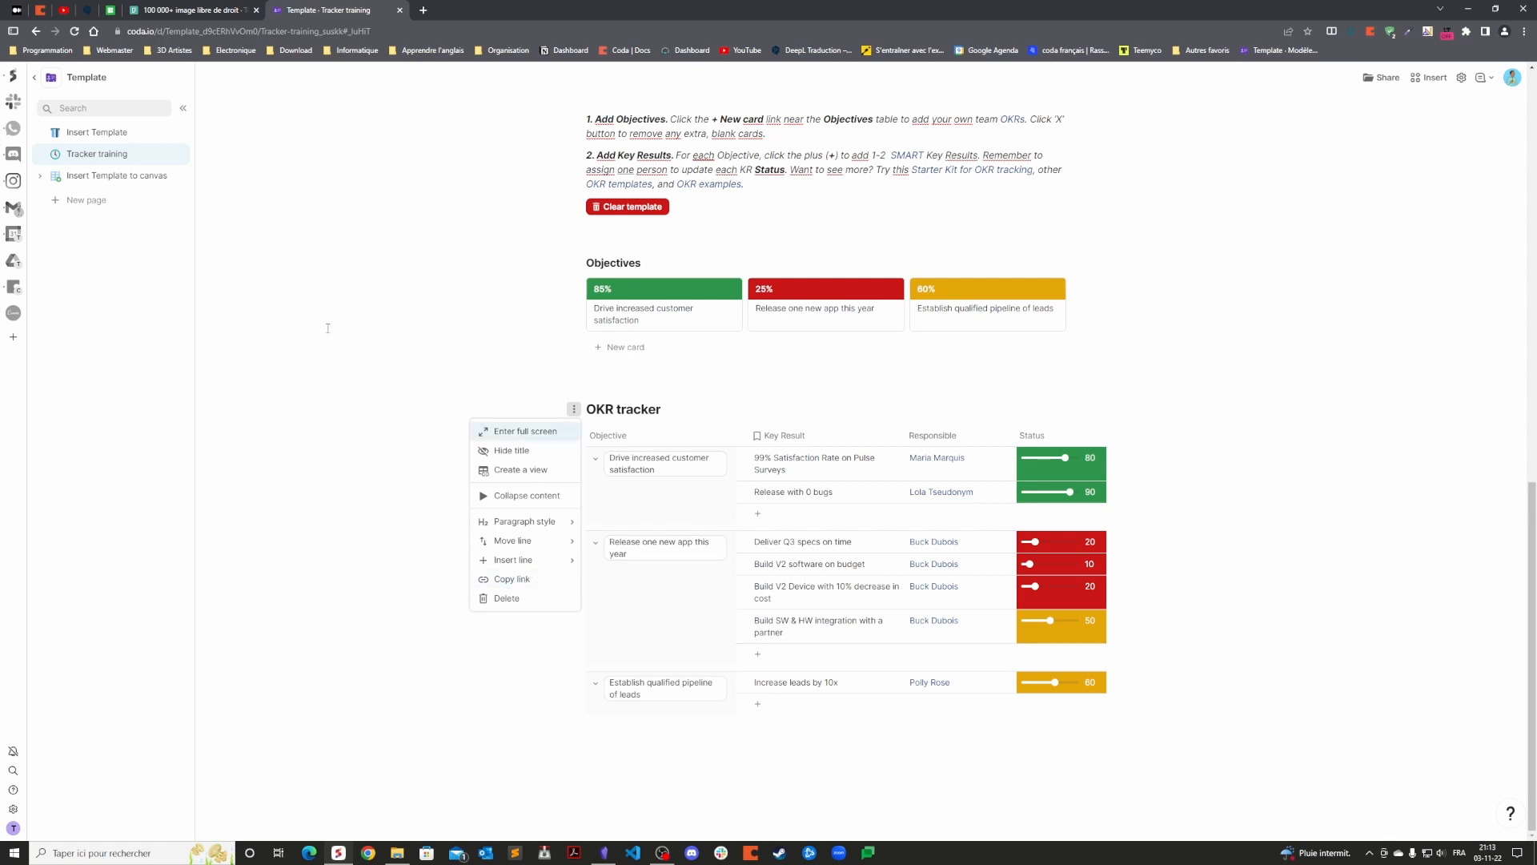
left_click(596, 408)
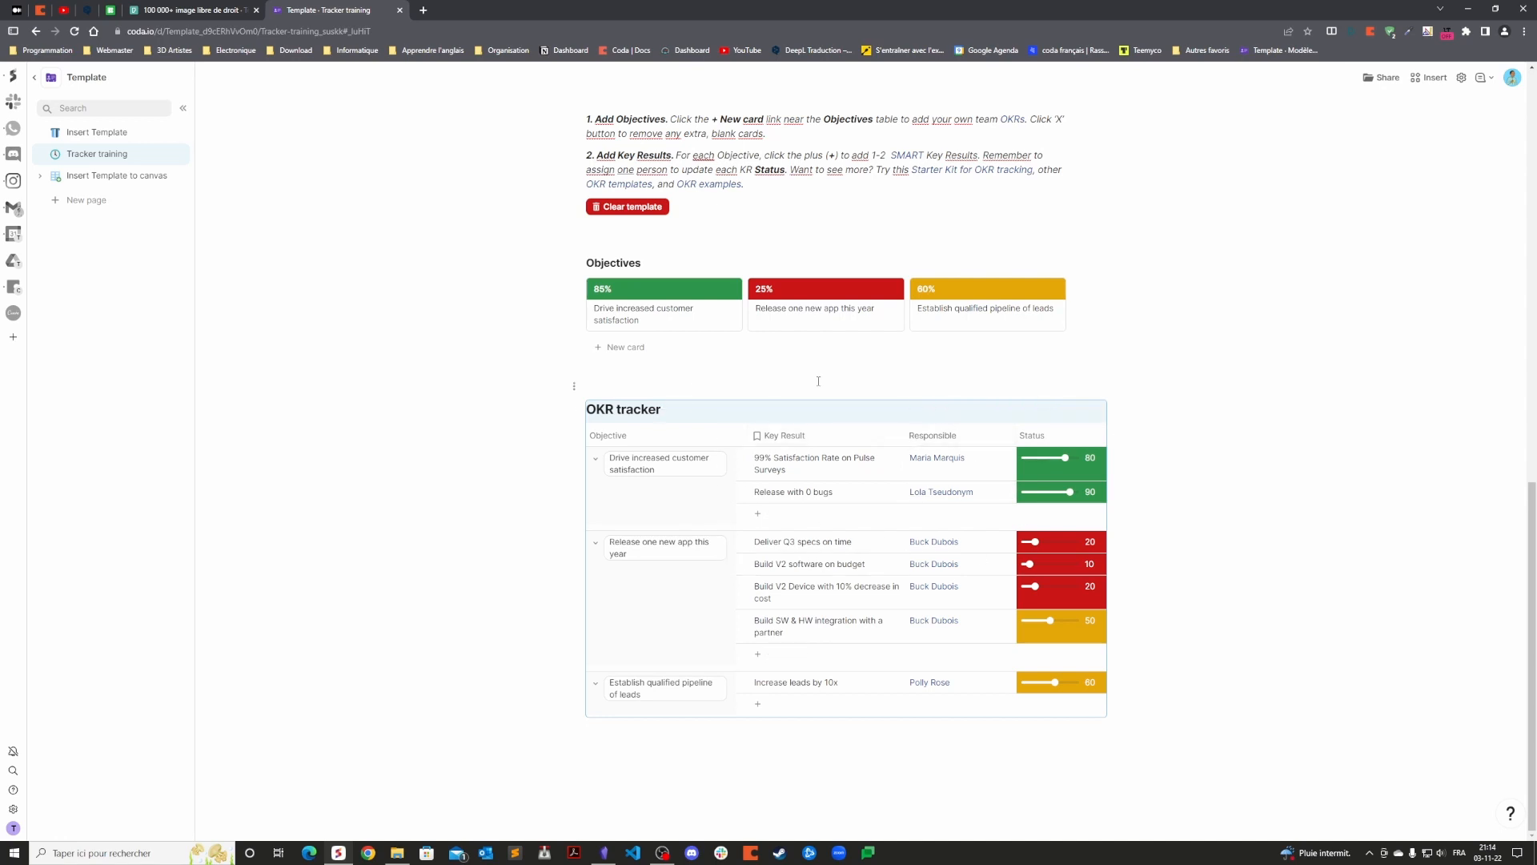
Delete the Tracker training page from the doc.
left_click(178, 155)
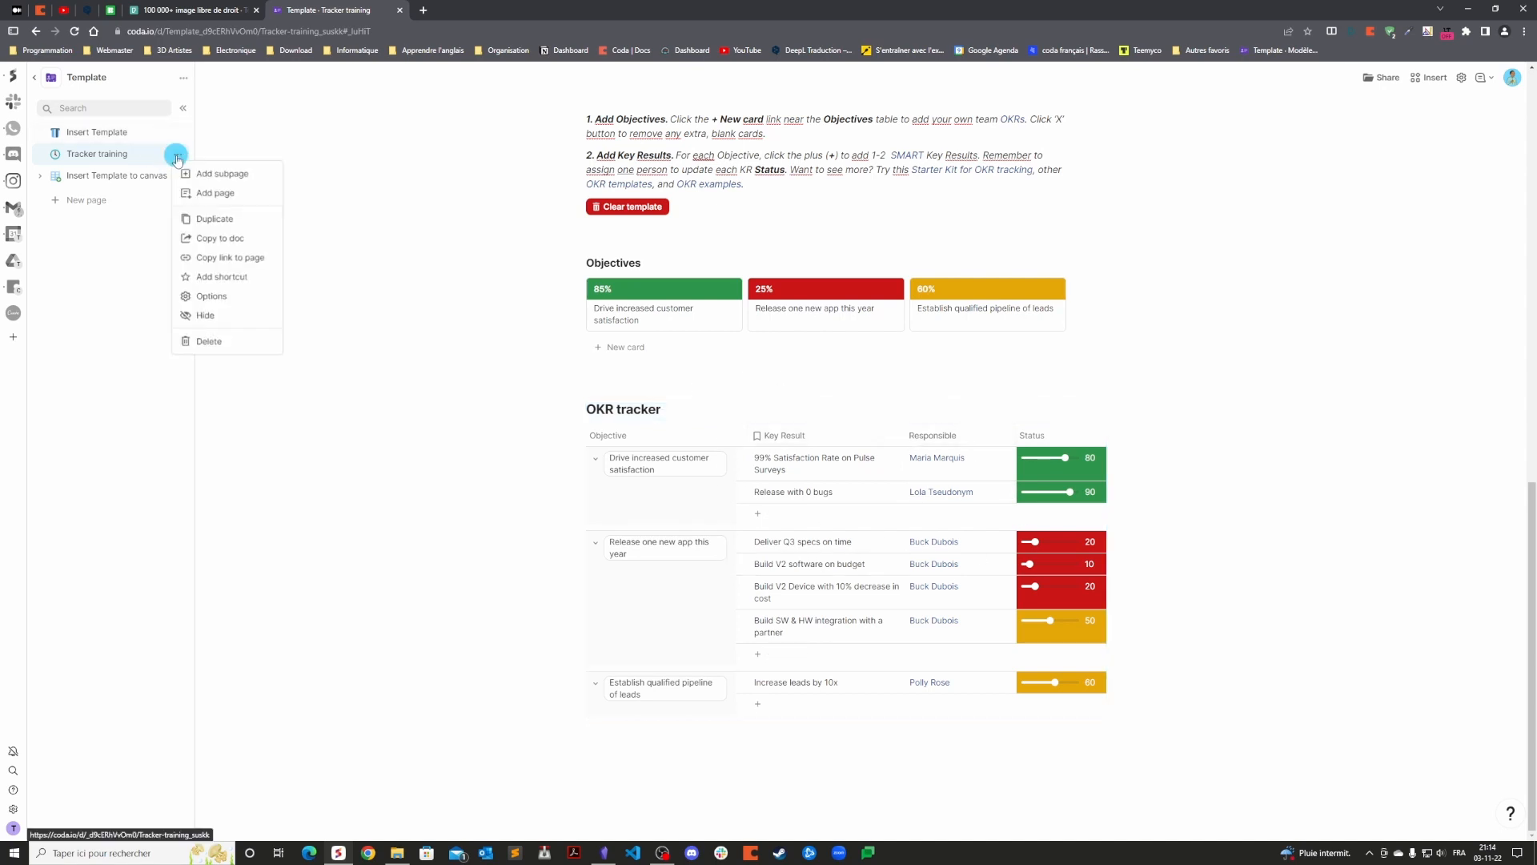
left_click(222, 342)
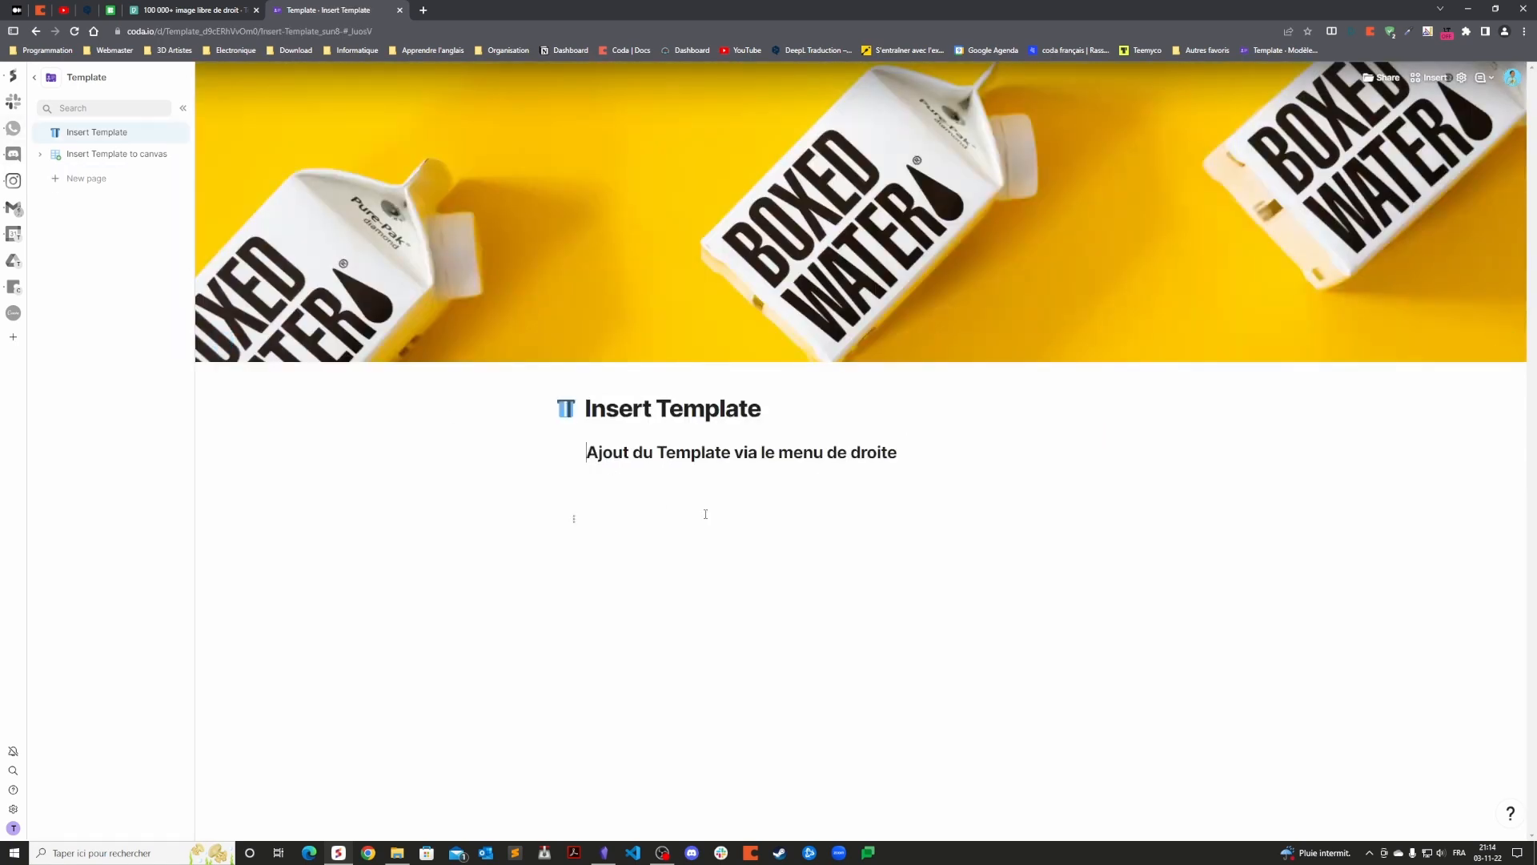
Expand the list of all insertable templates and look through it, including its search field.
left_click(1433, 85)
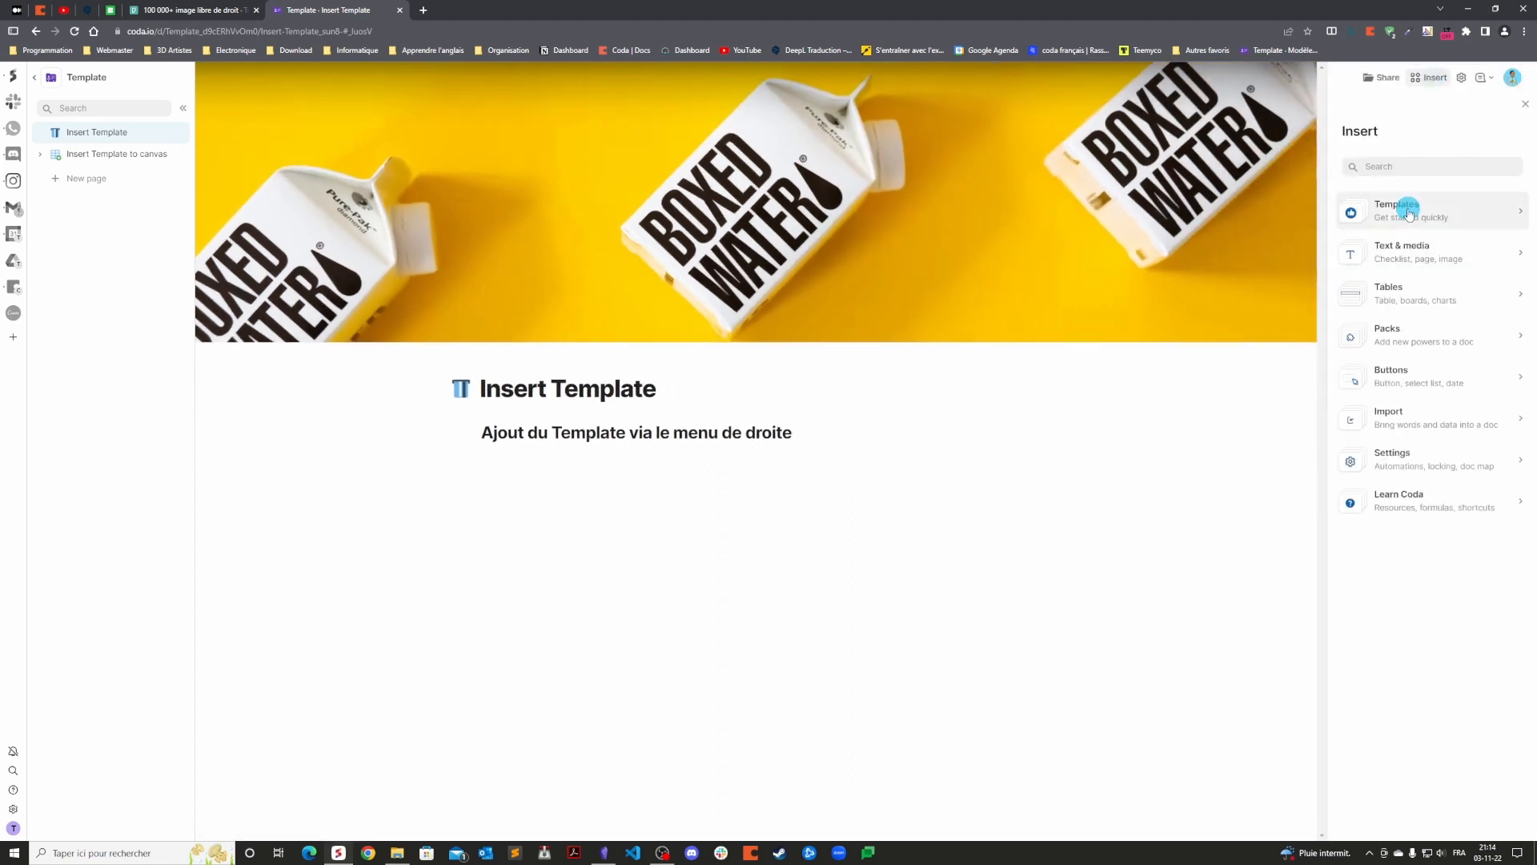
left_click(1403, 206)
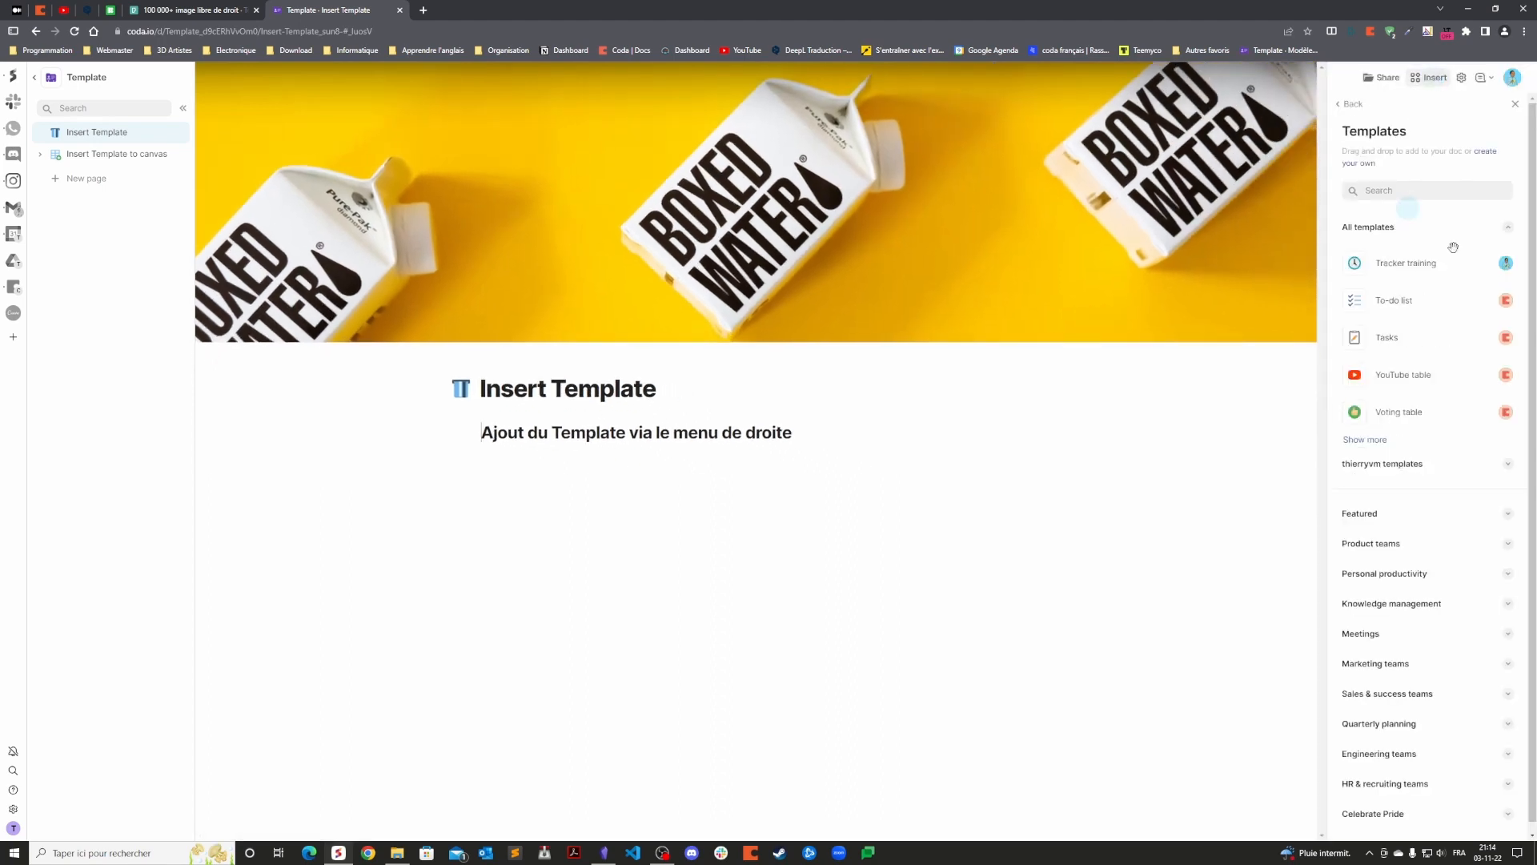
left_click(1377, 445)
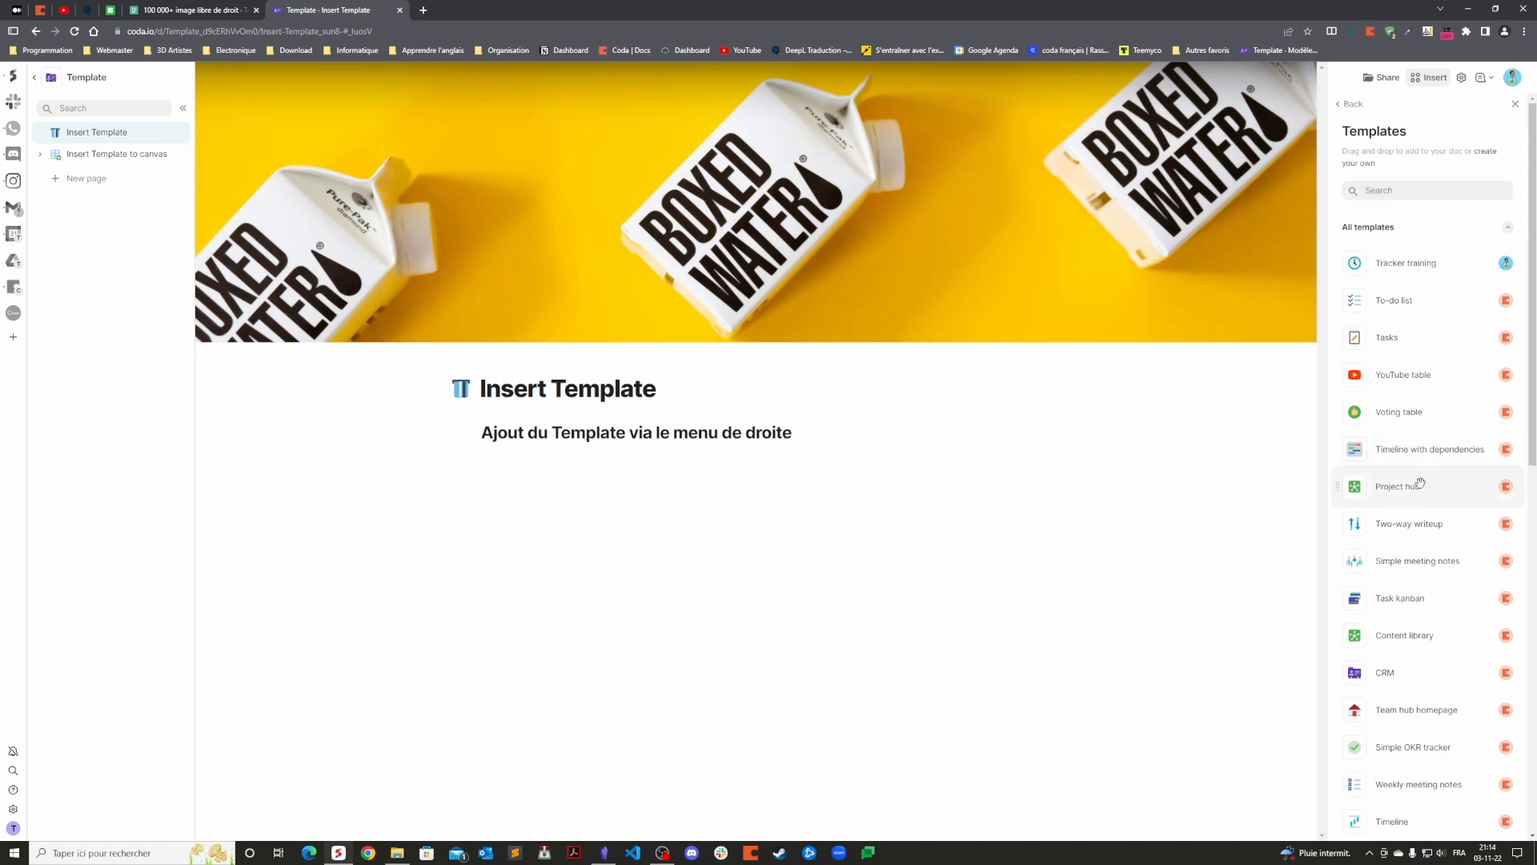
scroll(1420, 484, "down", 2)
scroll(1419, 484, "up", 3)
left_click(1406, 190)
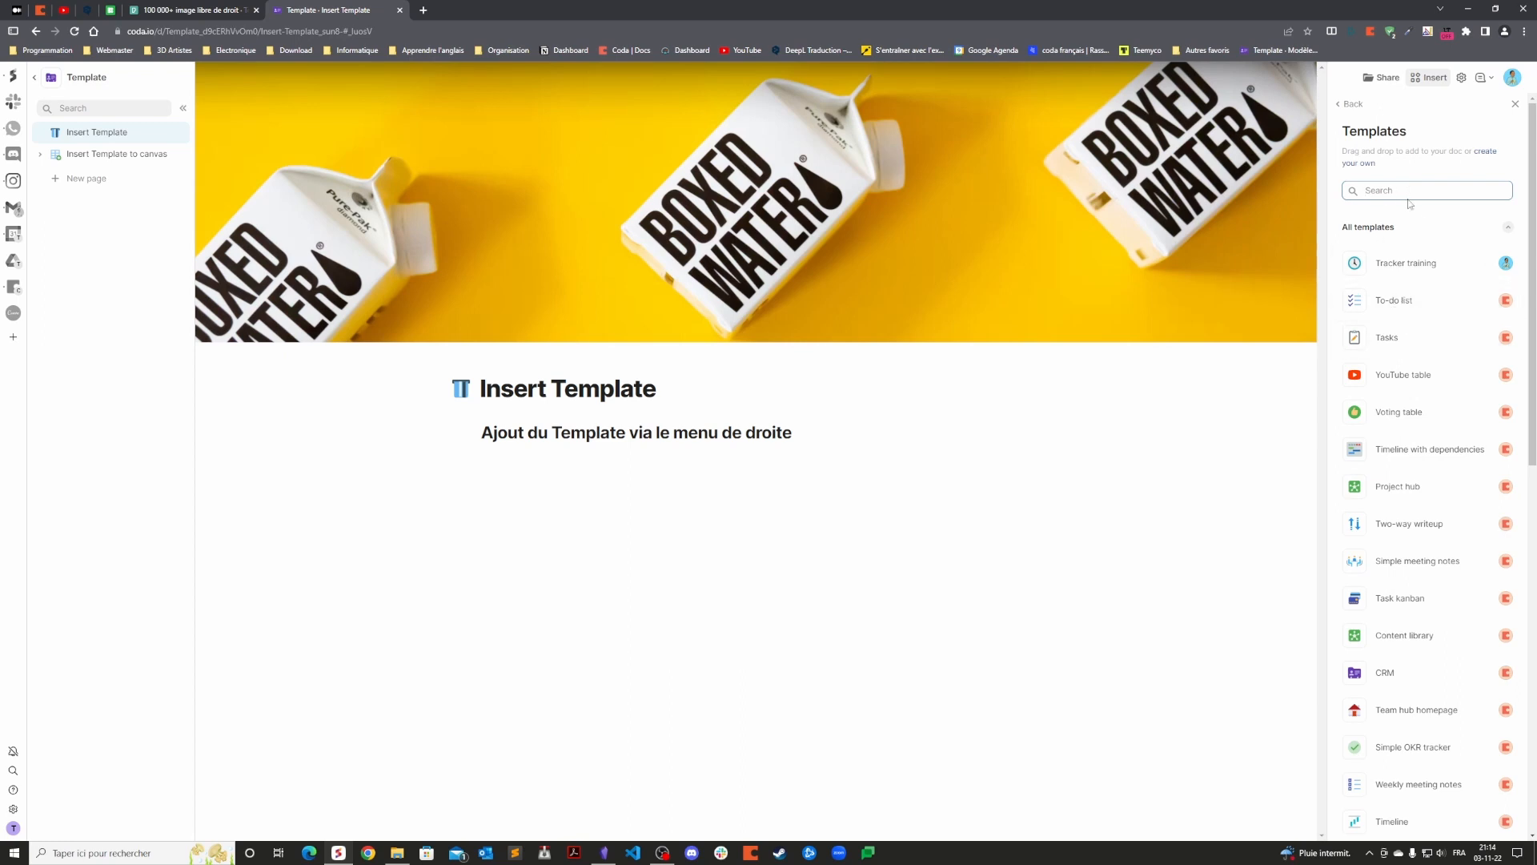
Preview the To-do list template and place it on the Insert Template page below the "Ajout du Template via le menu de droite" heading.
left_click(1394, 302)
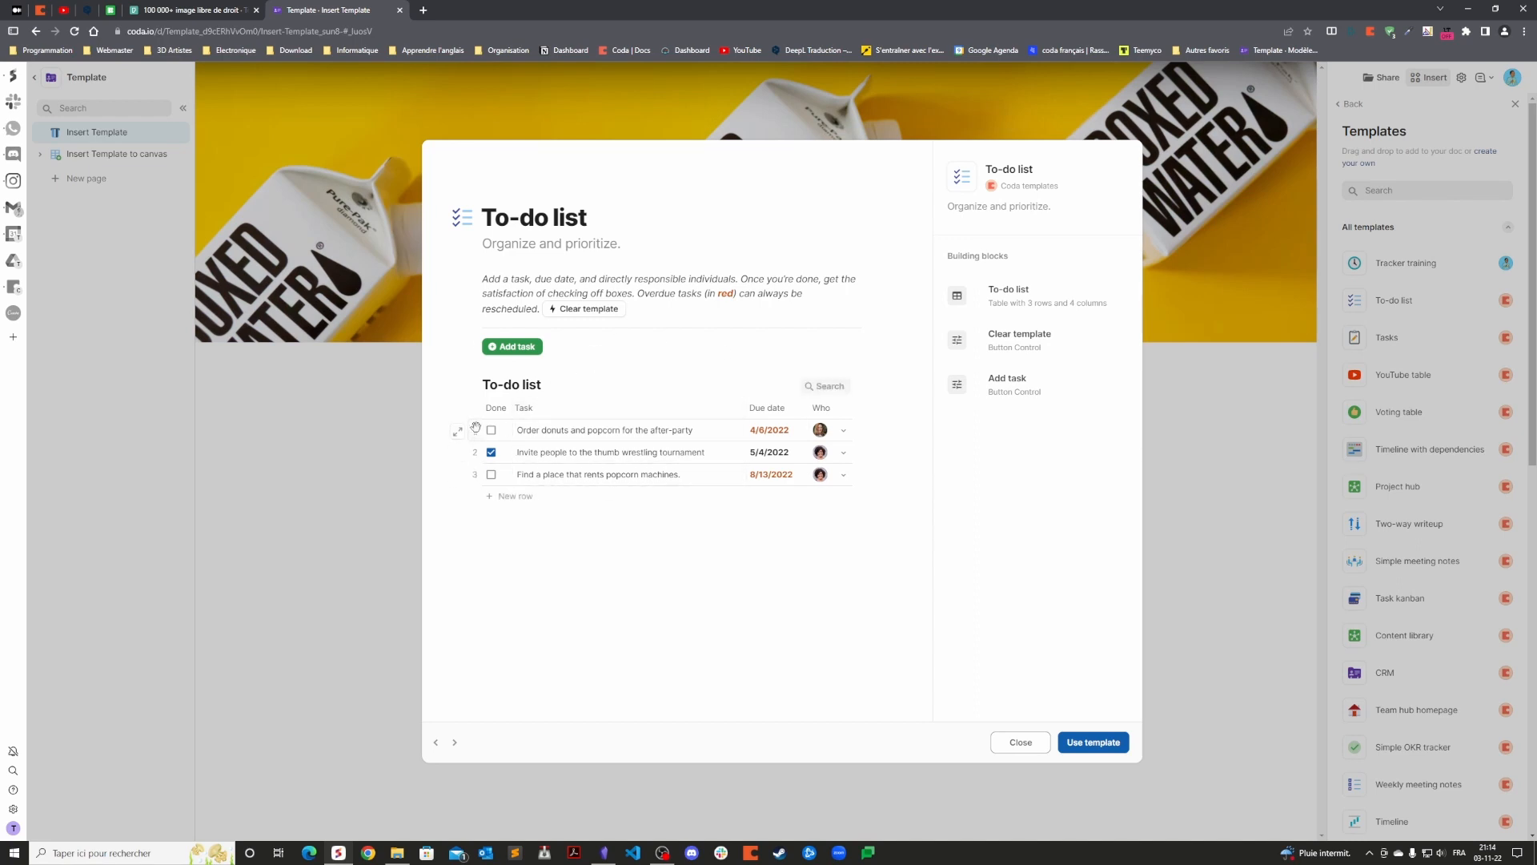
left_click(1030, 748)
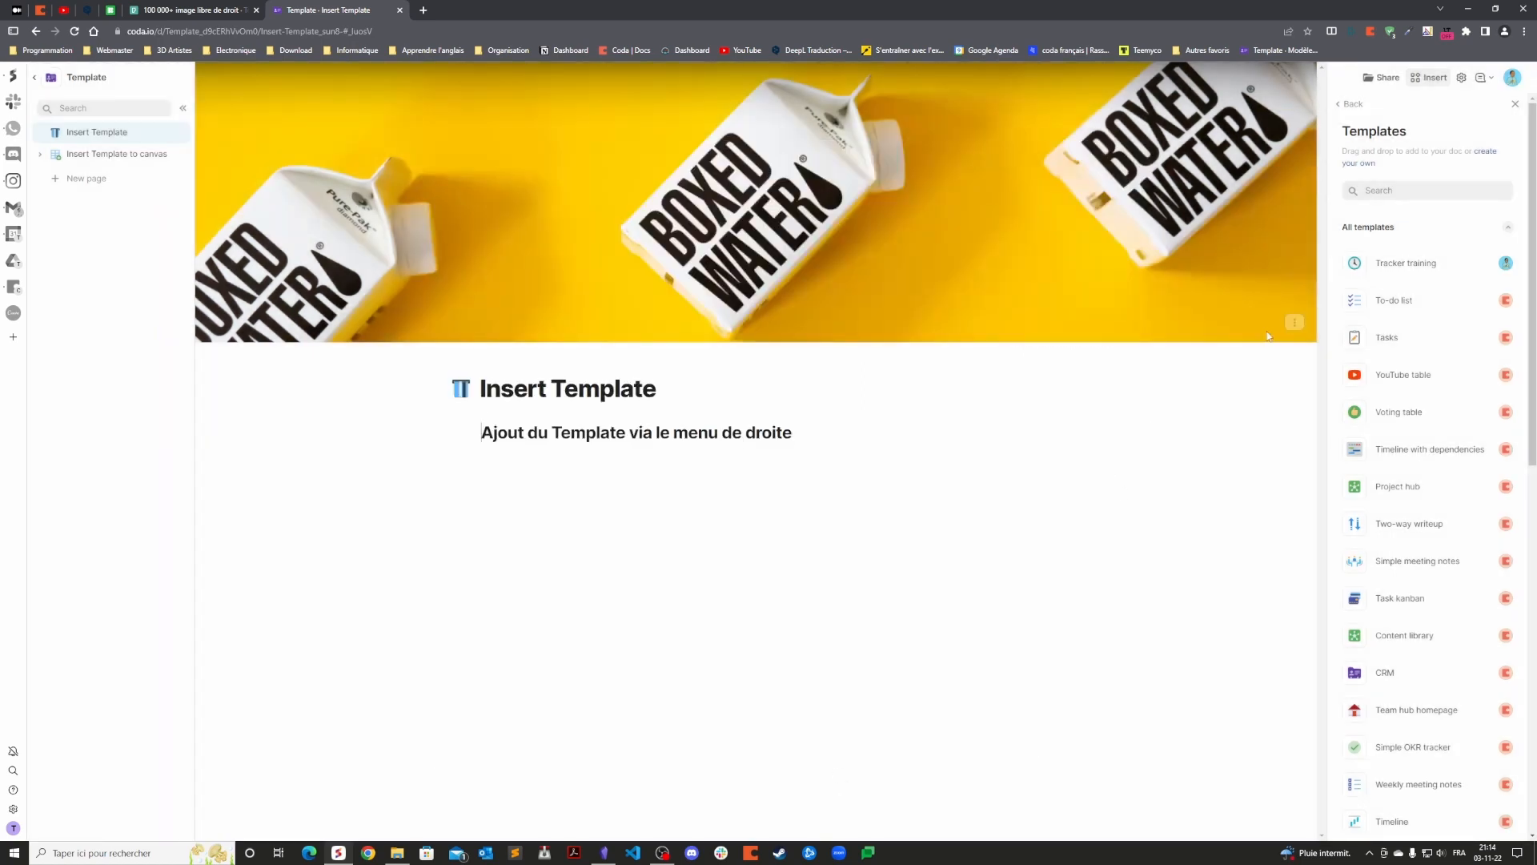
left_click_drag(1356, 303, 491, 488)
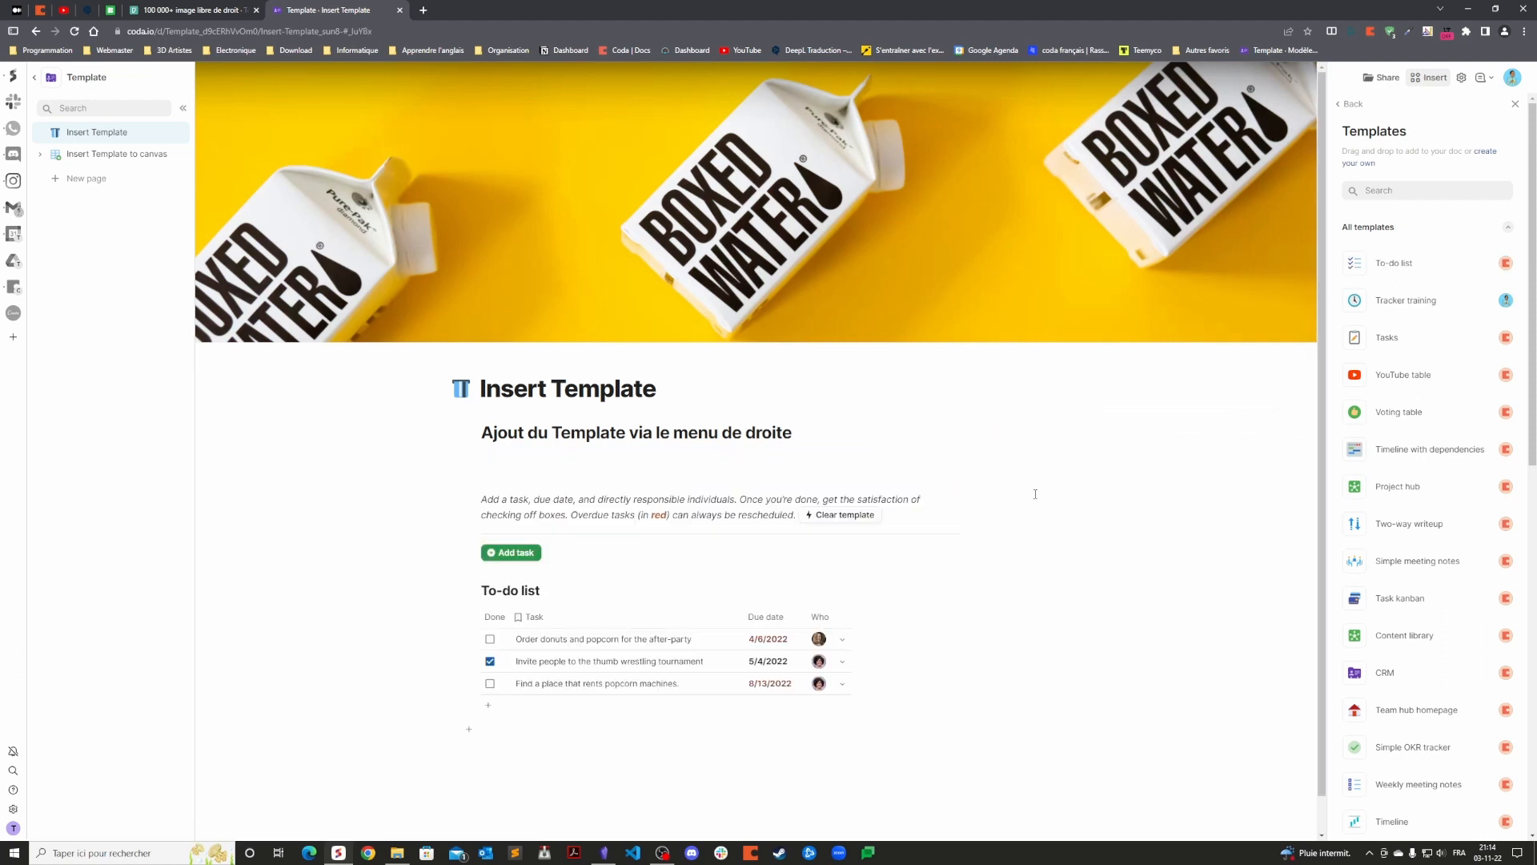
scroll(964, 549, "down", 1)
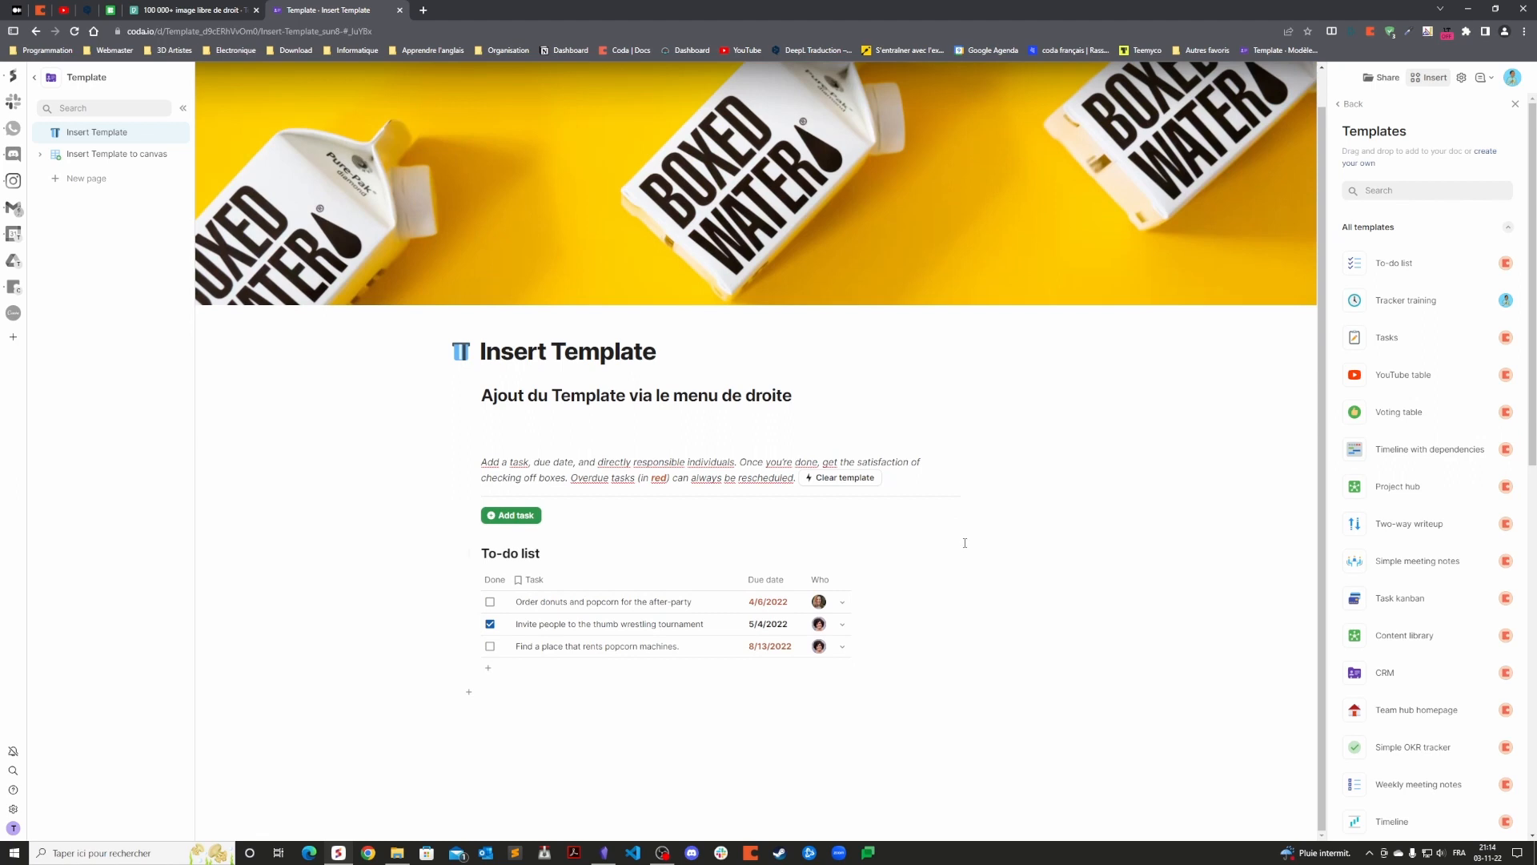
Replace the assignee of the "Order donuts and popcorn for the after-party" task with the signed-in account and close the template list.
left_click(841, 602)
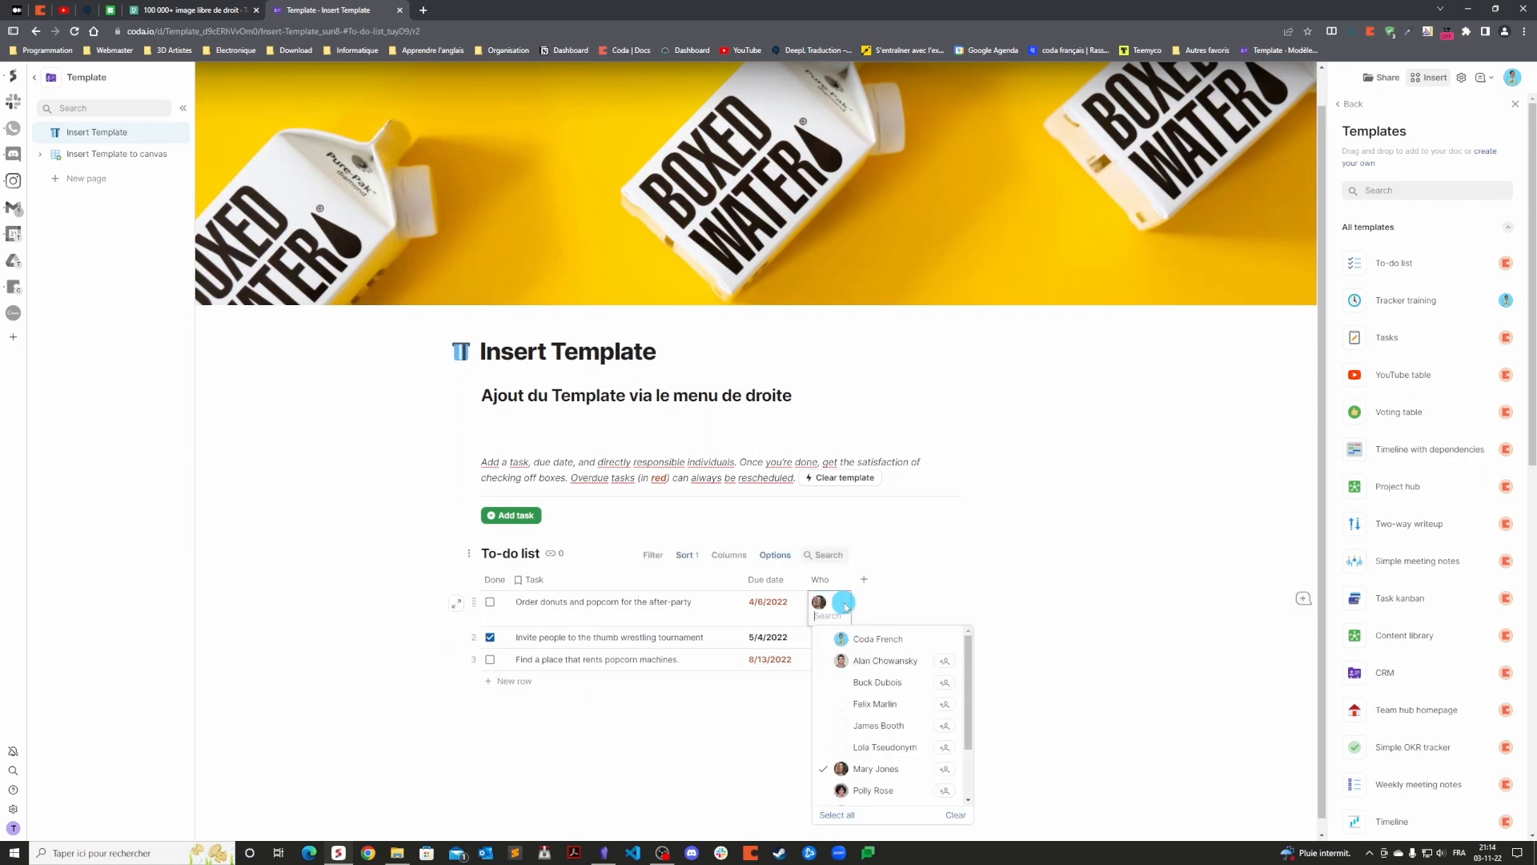
left_click(903, 645)
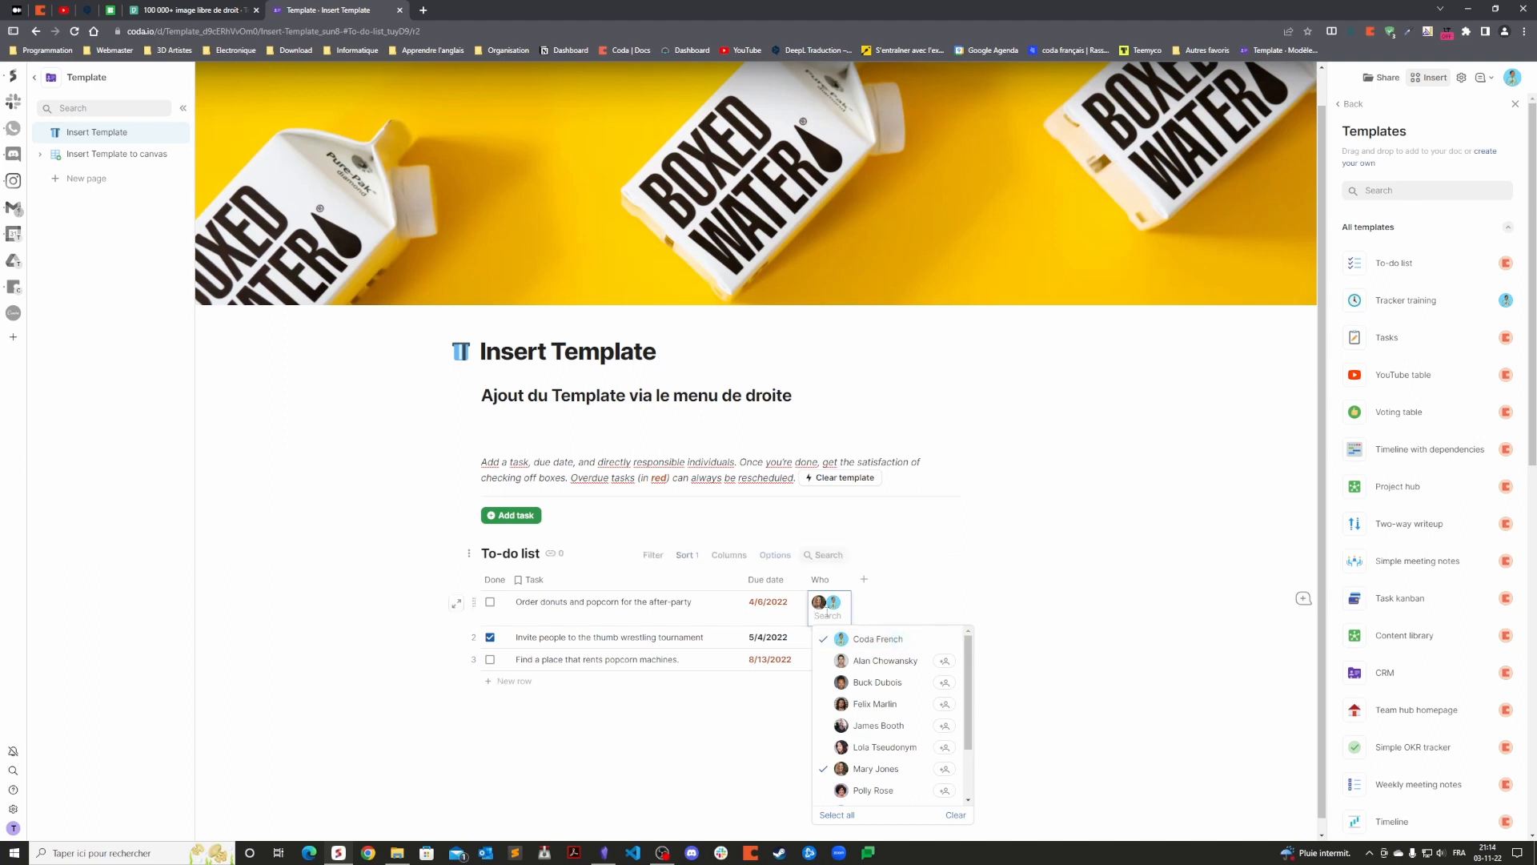
left_click(826, 767)
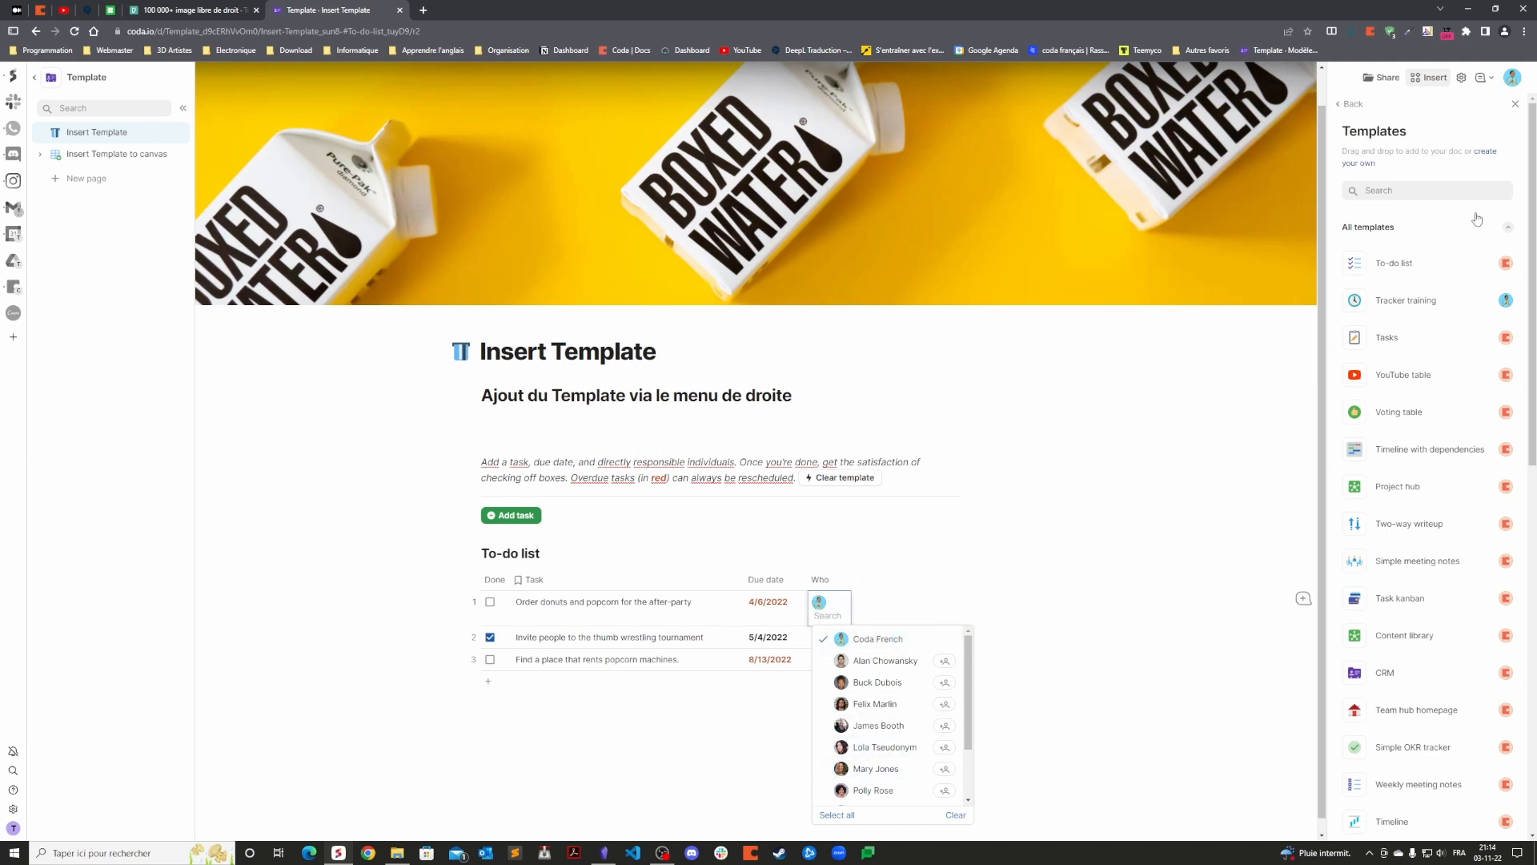
left_click(1514, 104)
left_click(1073, 539)
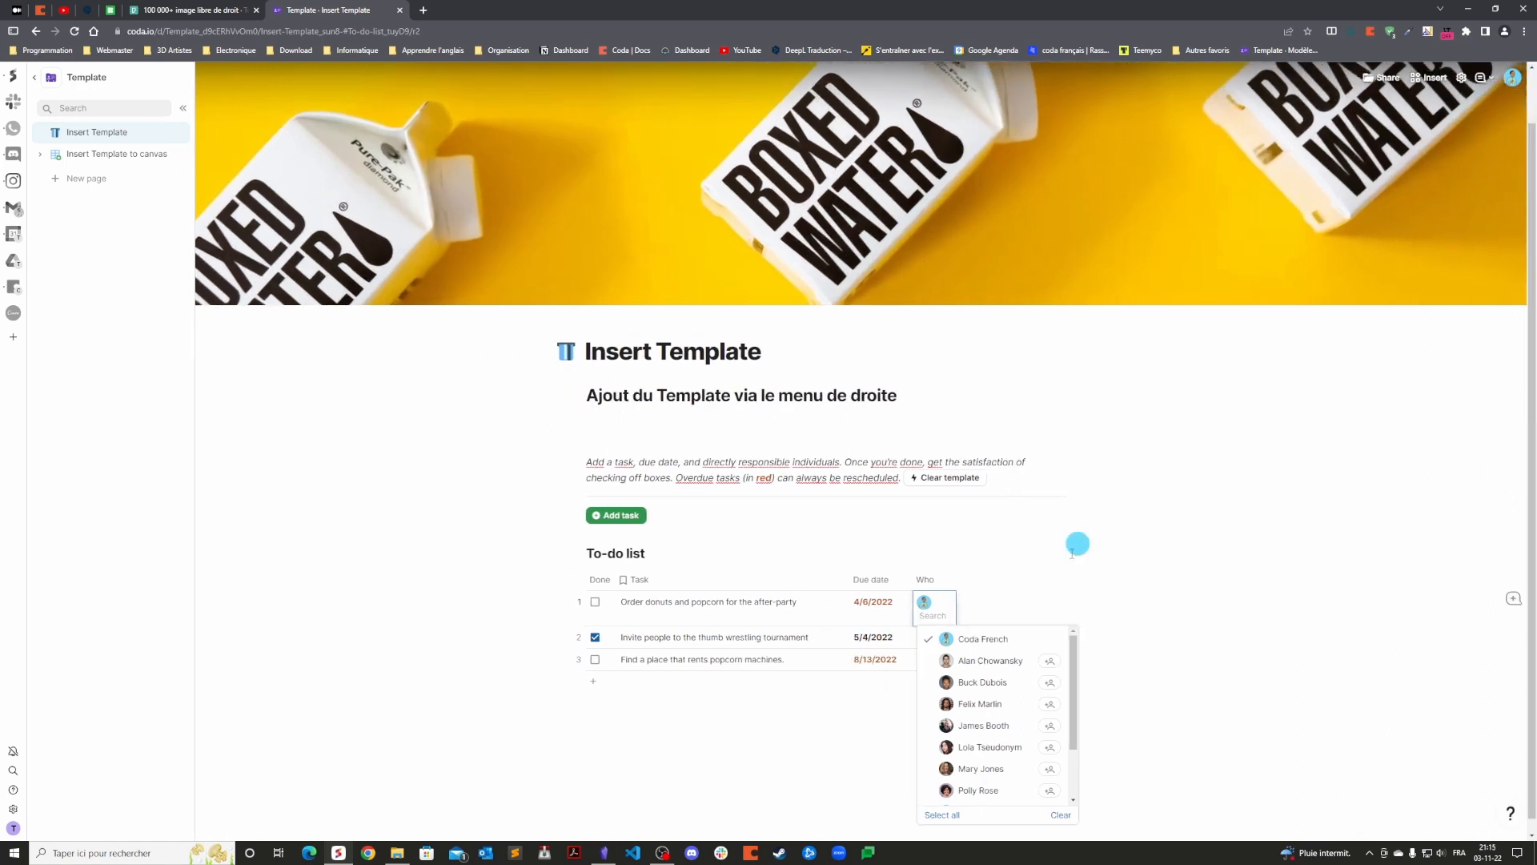
Reopen the donuts task's assignee choices, clear the selection and assign only the signed-in account.
left_click(945, 603)
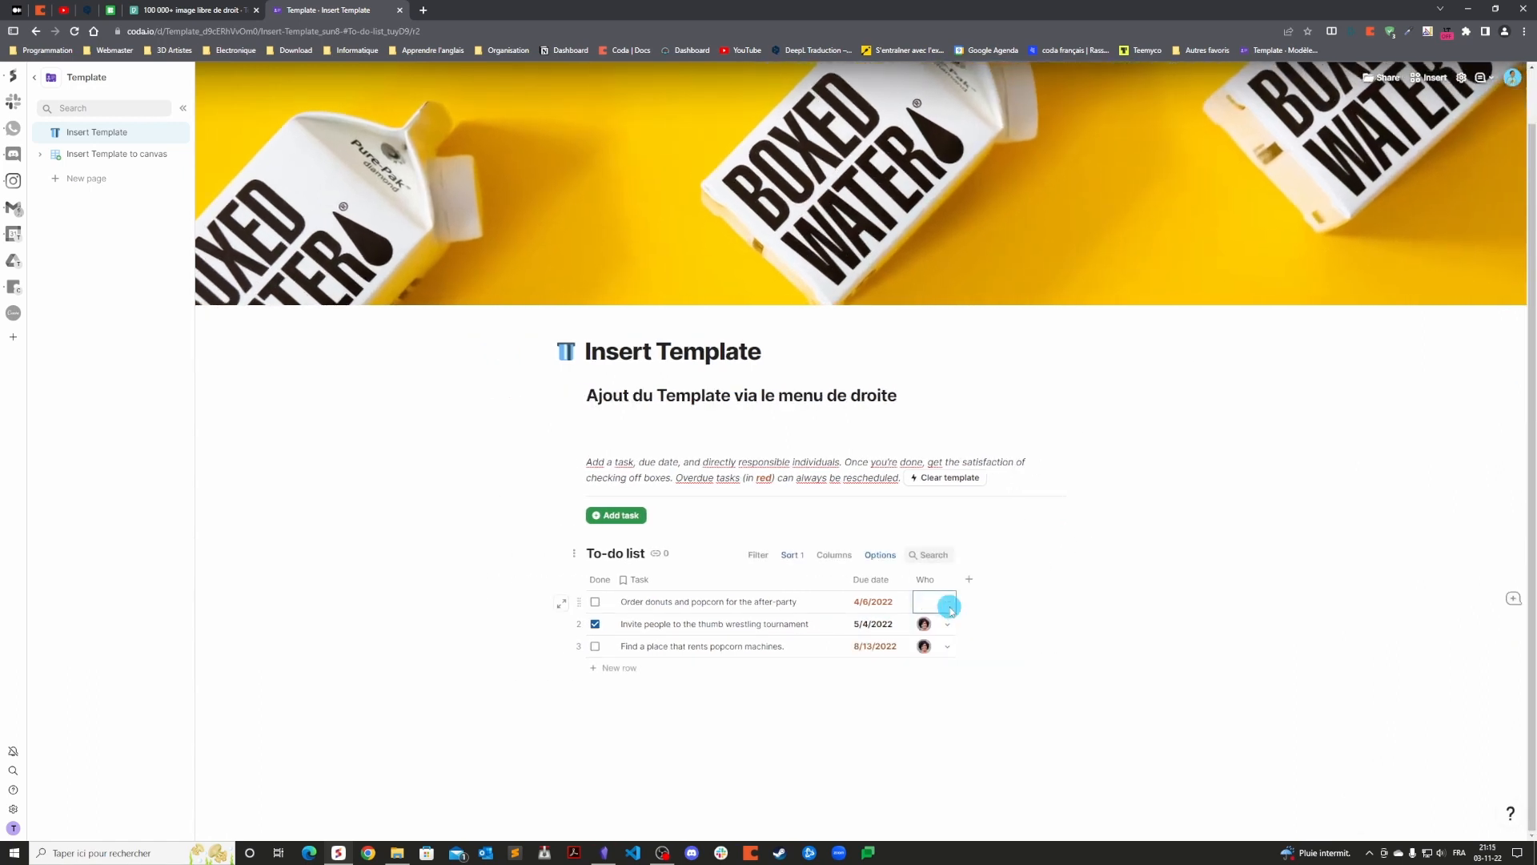
left_click(968, 638)
left_click(1153, 566)
left_click(943, 601)
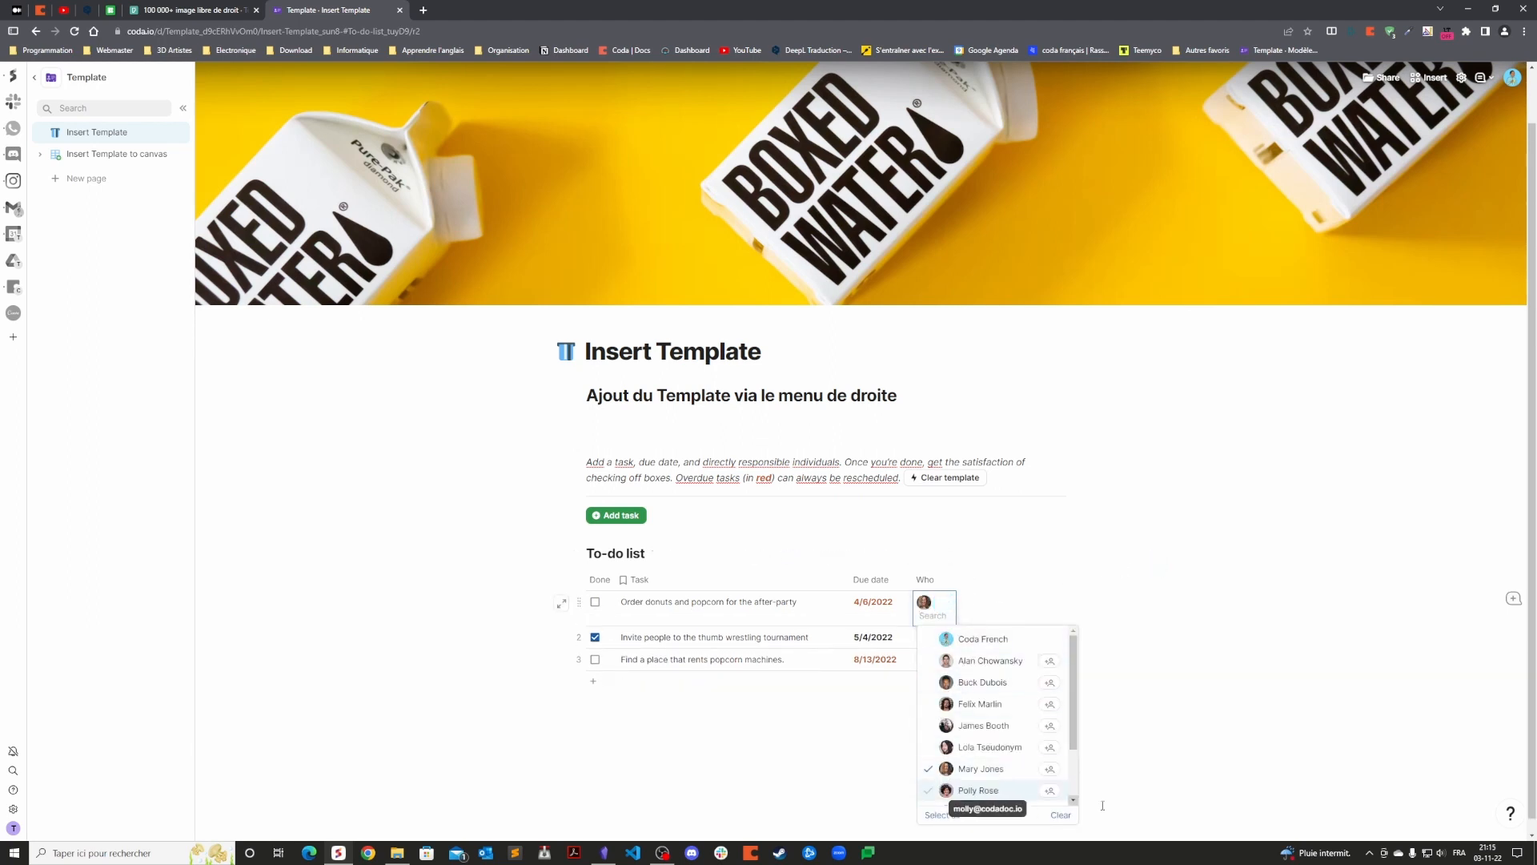
left_click(1061, 815)
left_click(995, 623)
left_click(1025, 566)
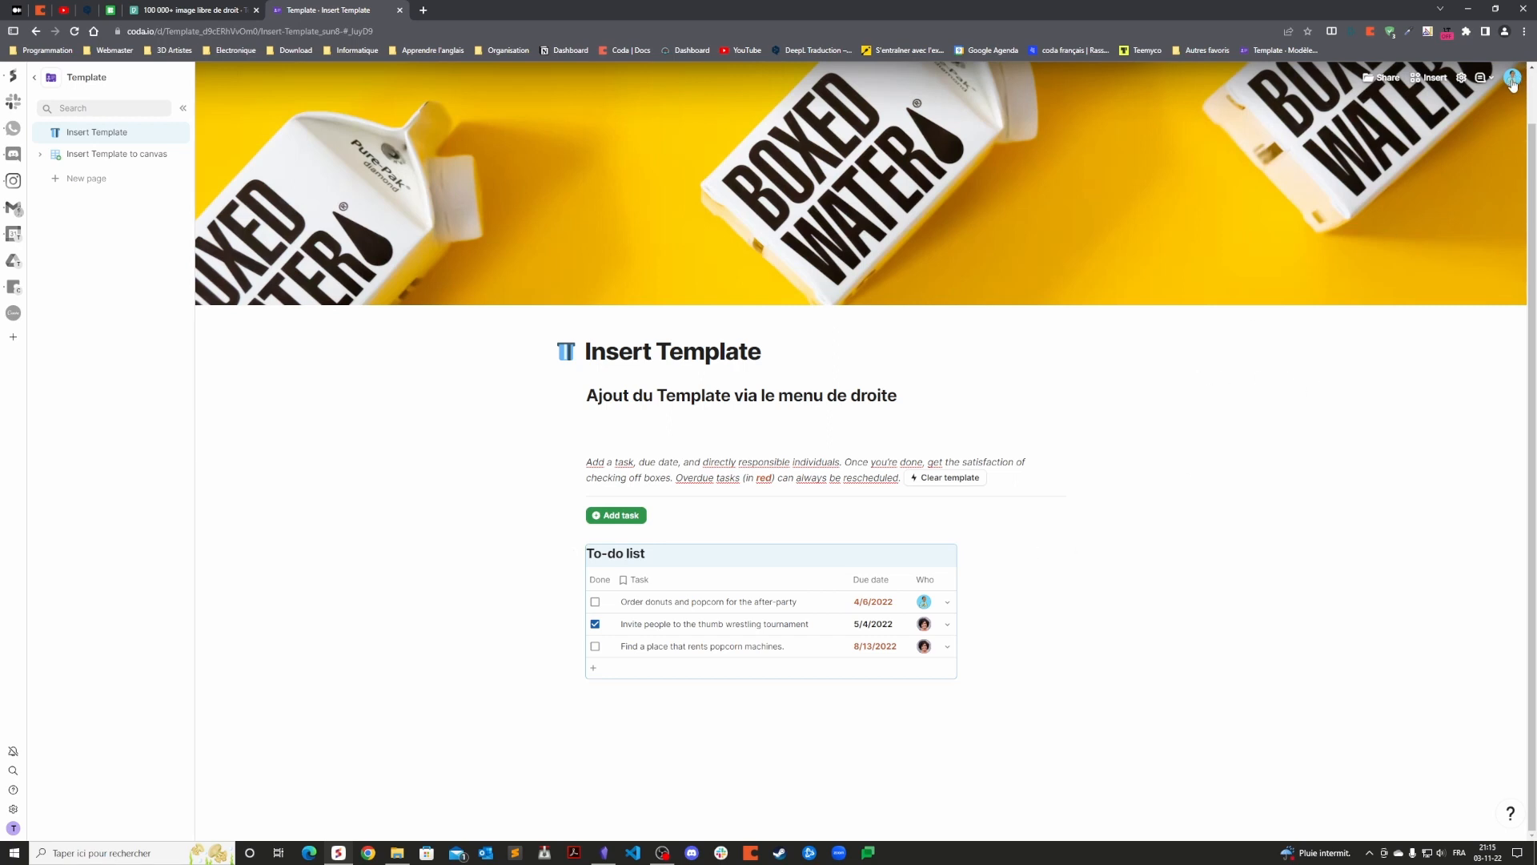
Start a formula on the blank line under the heading that returns the current user's name with User().Name.
left_click(611, 431)
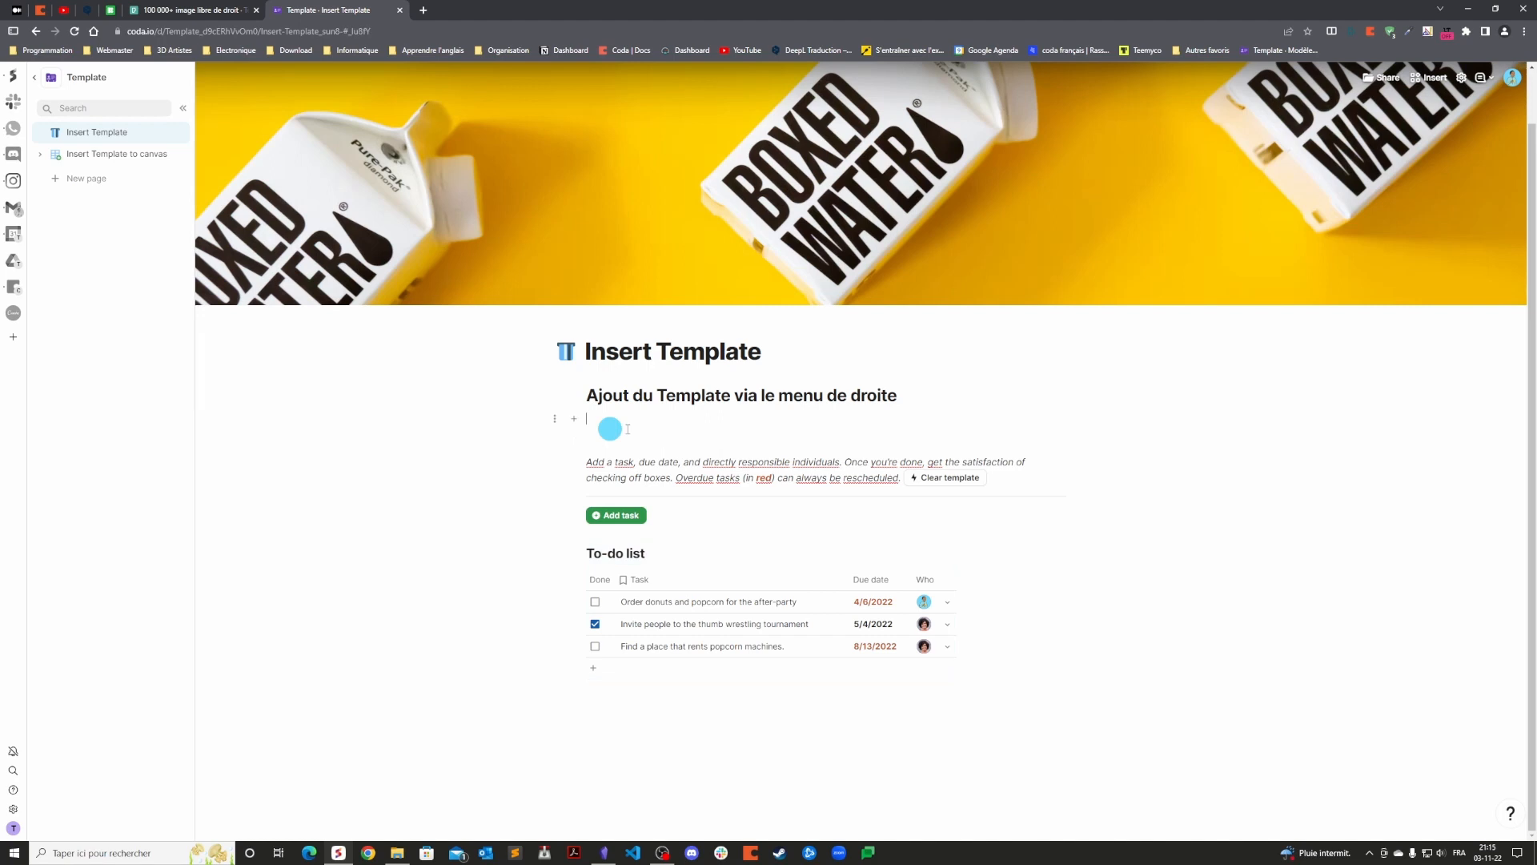
type("=")
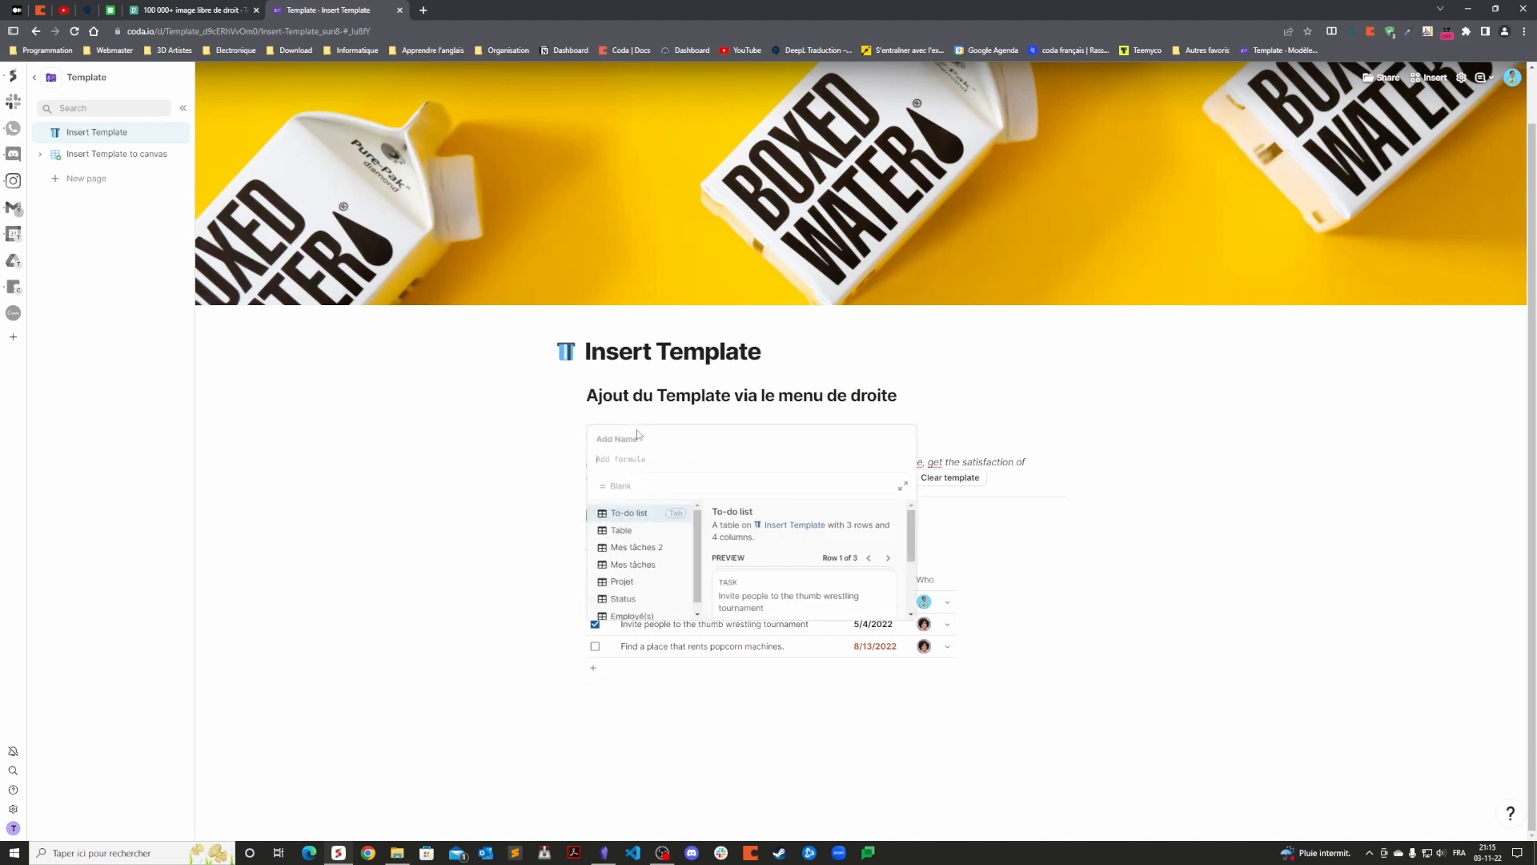
type("user(")
key("Tab")
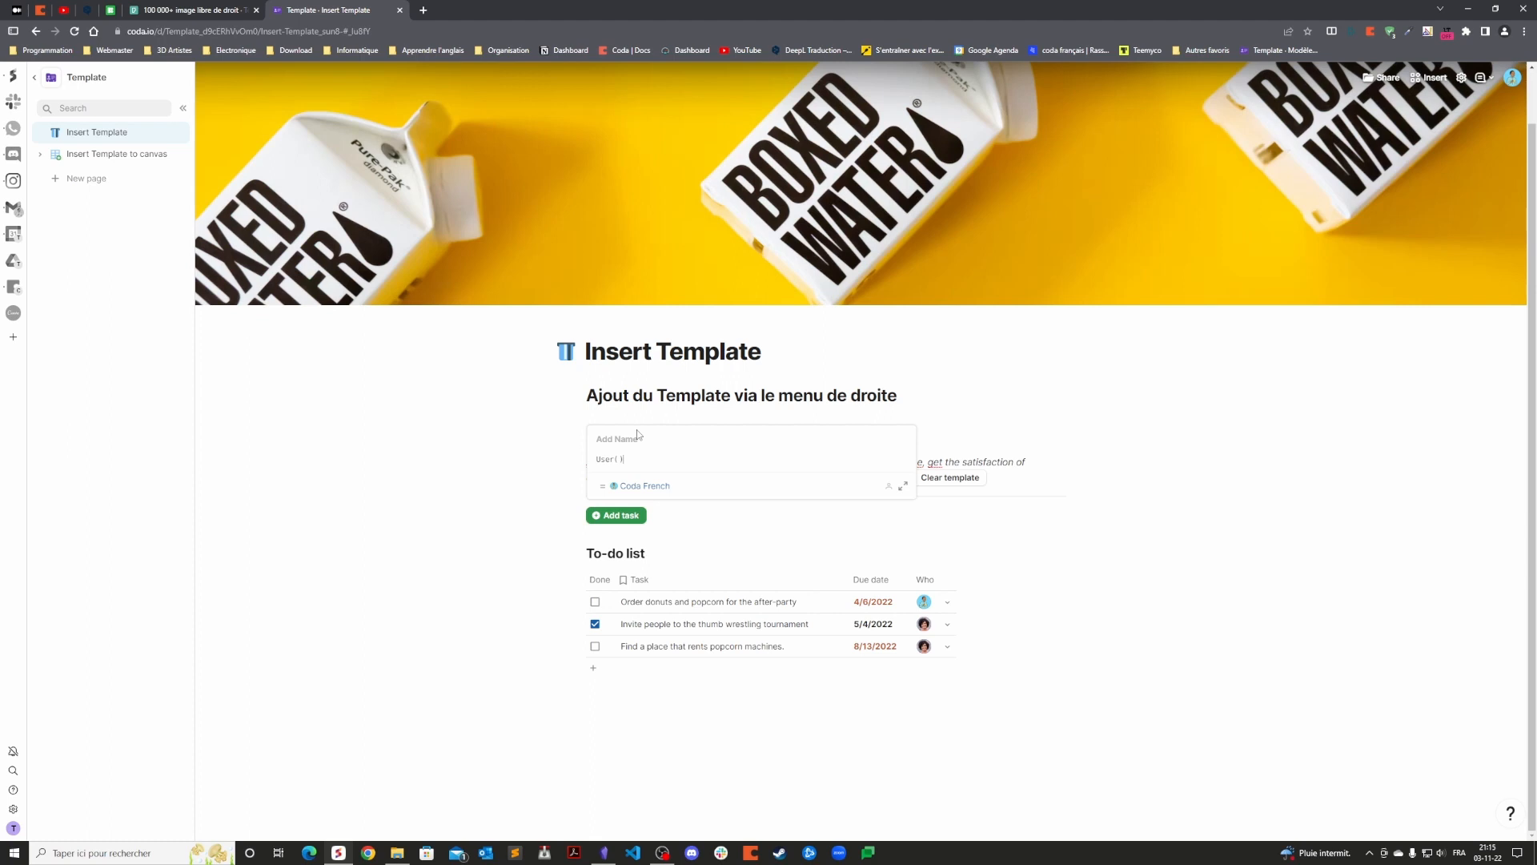
type(".Name")
key("Tab")
Wrap the user name formula into the greeting Concatenate("Bonjour,"," ", User().Name) and apply it on the page.
left_click(595, 460)
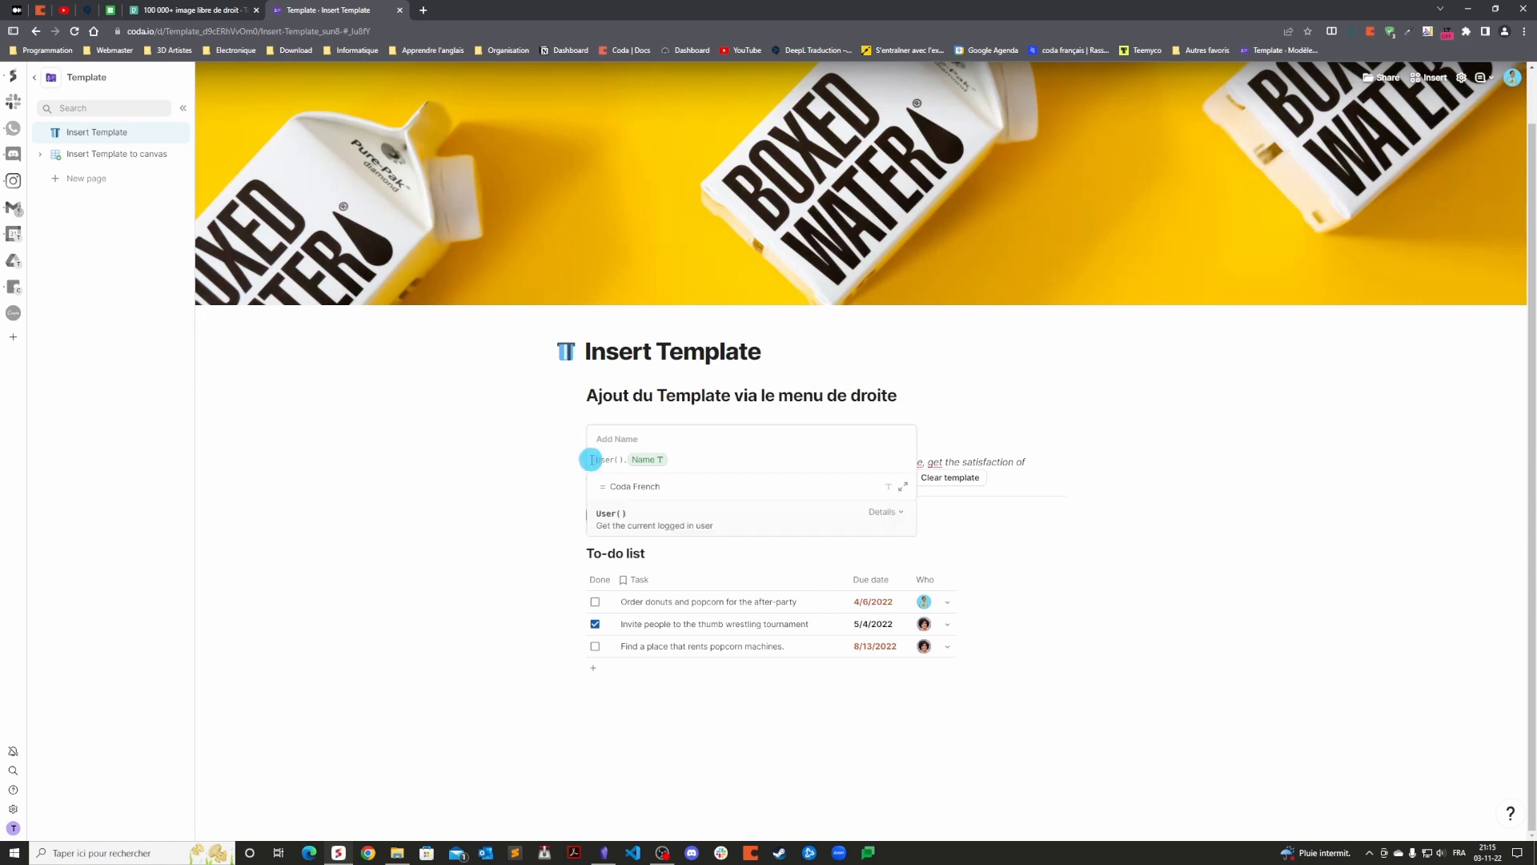
type("C")
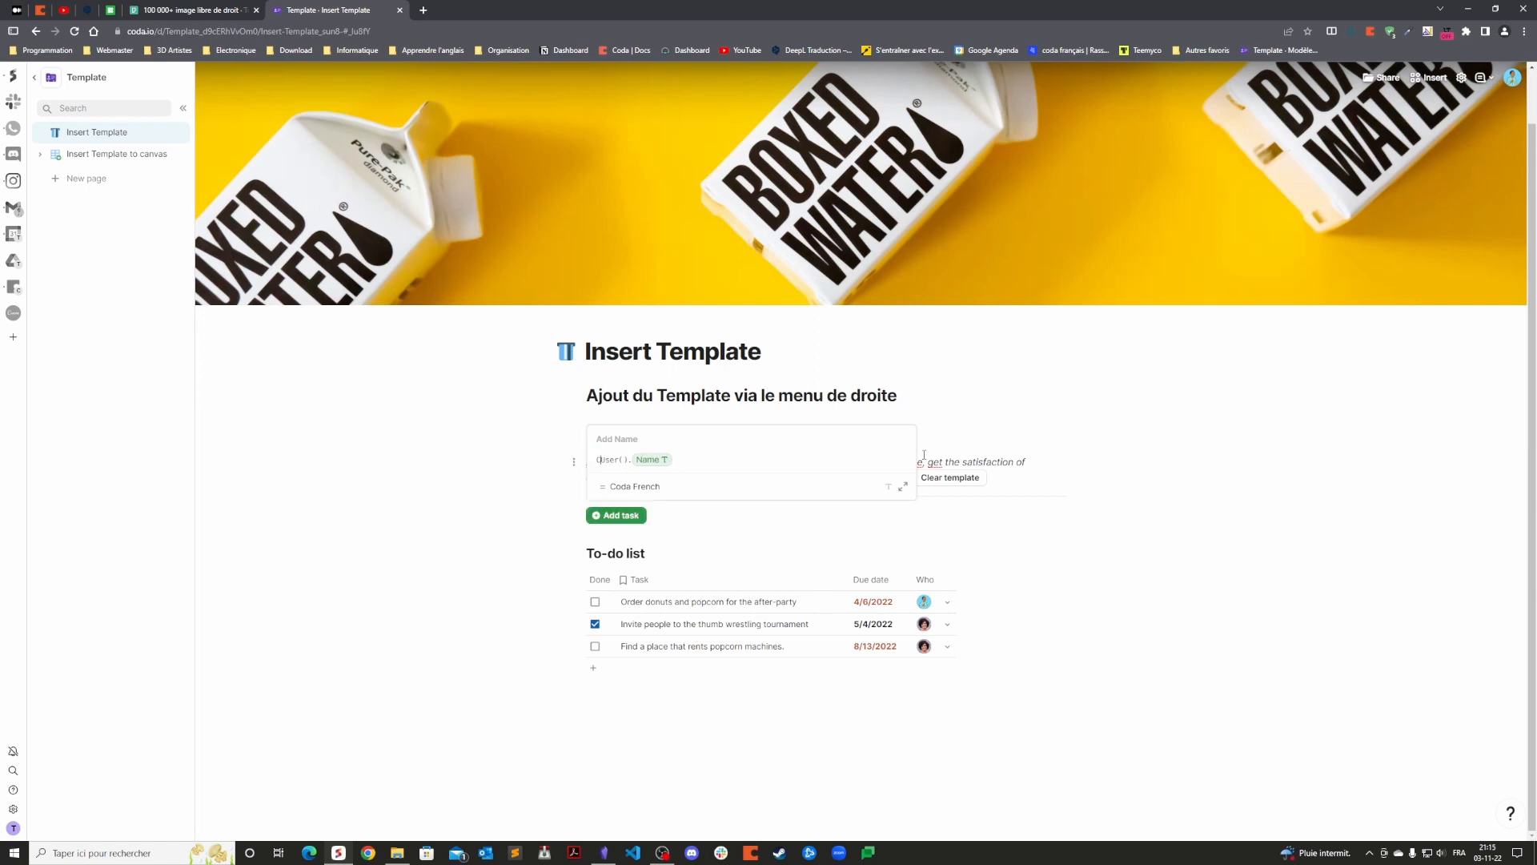
type("on")
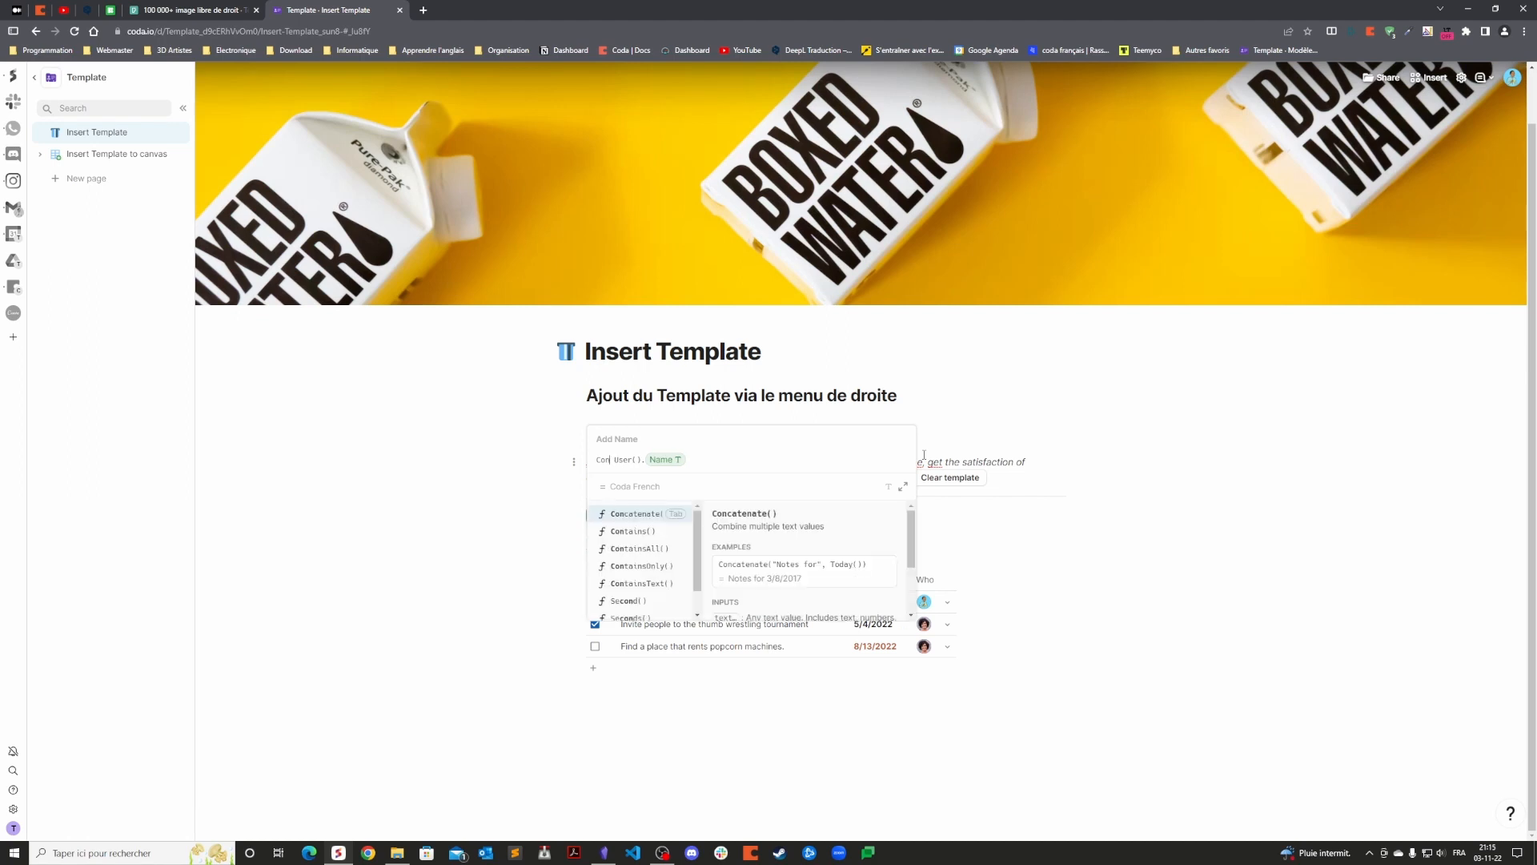
key("Tab")
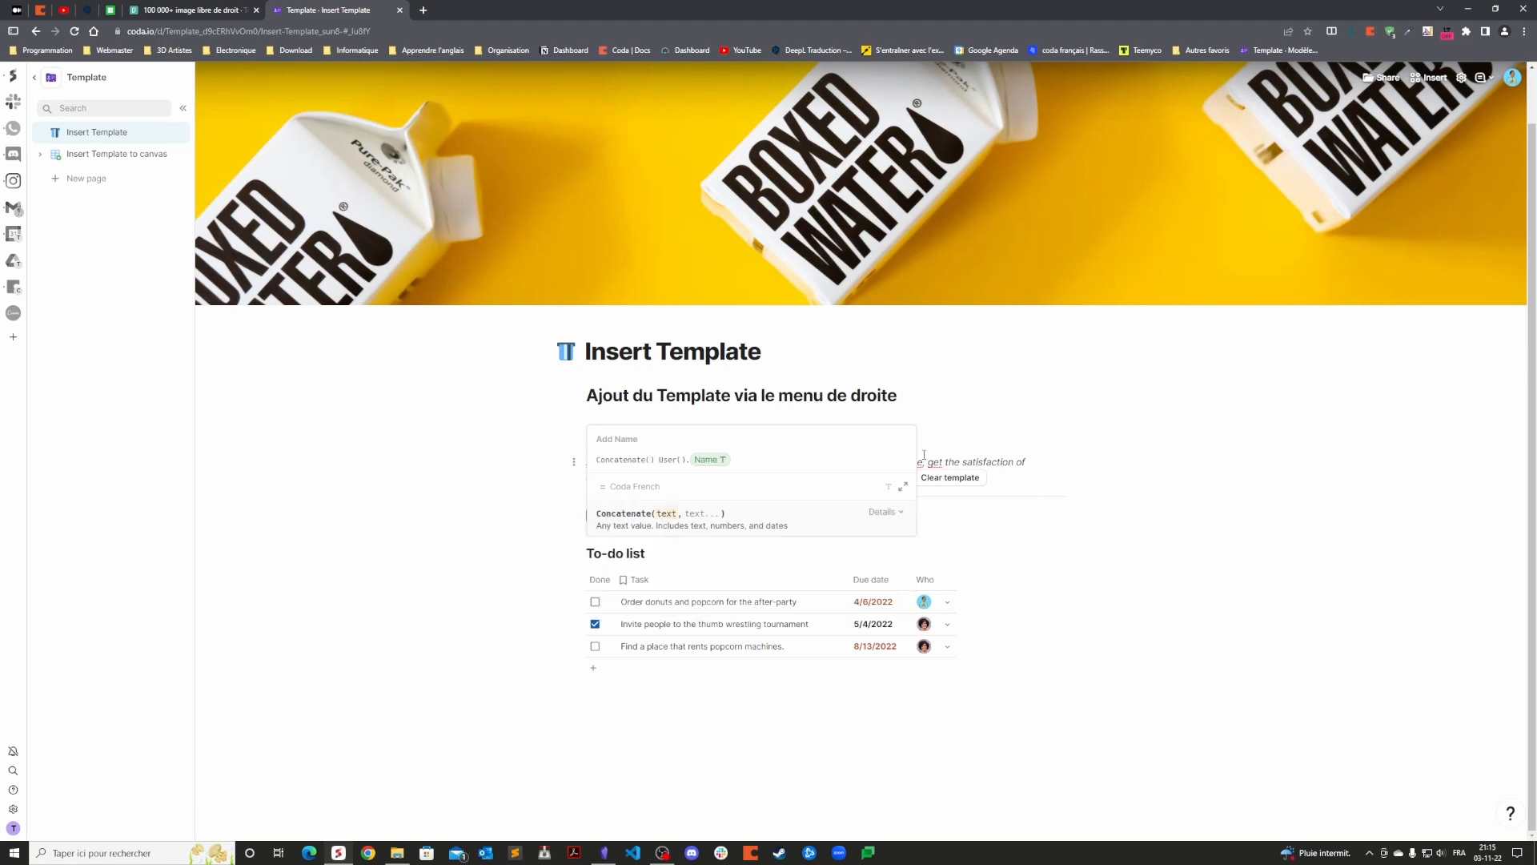
key("Delete")
type("\"Bonjour,\",")
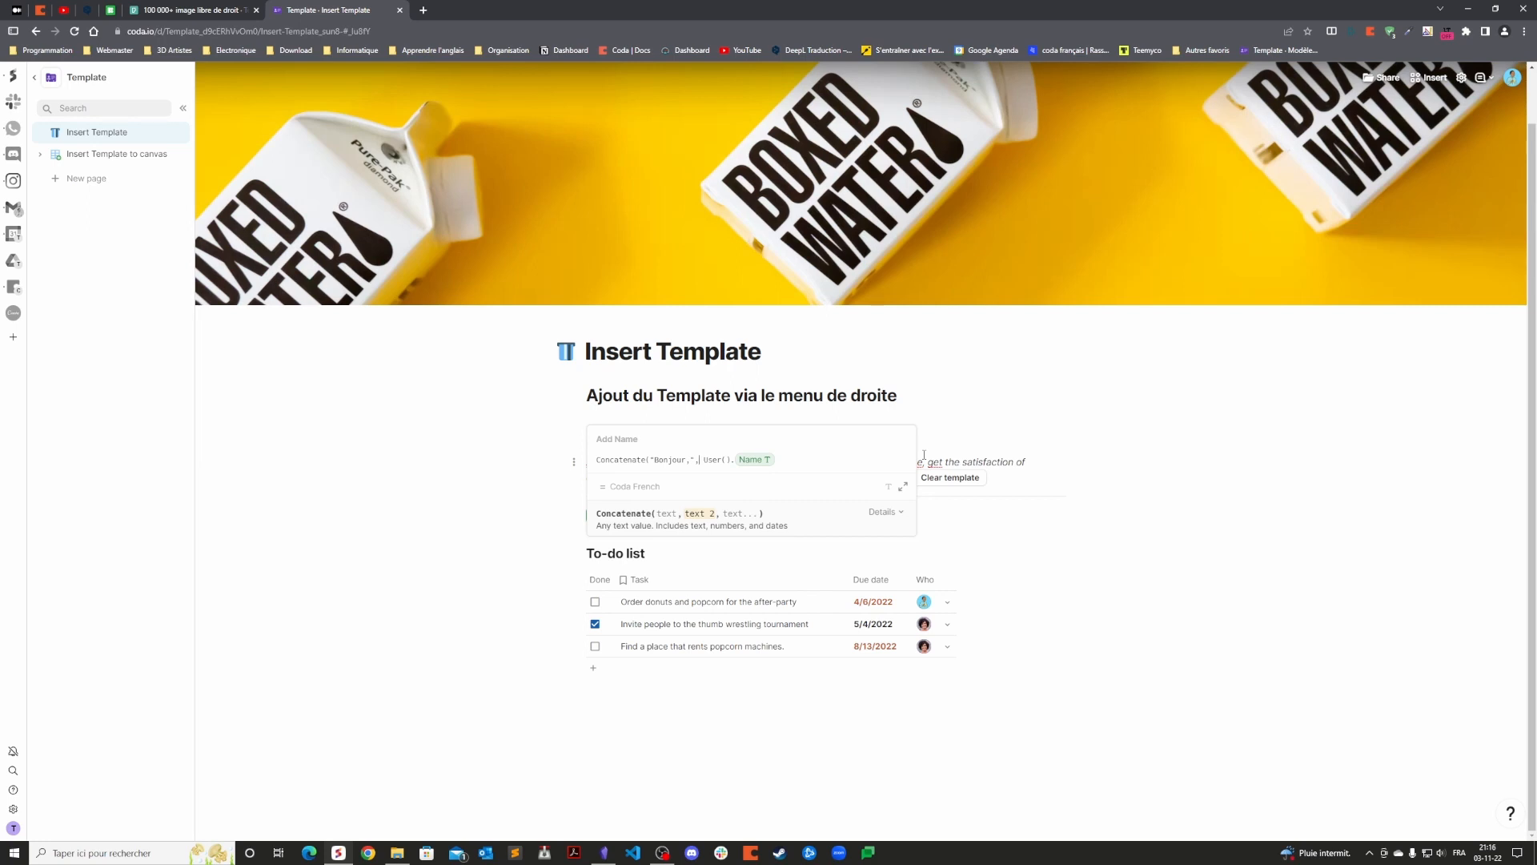
type("\" \",")
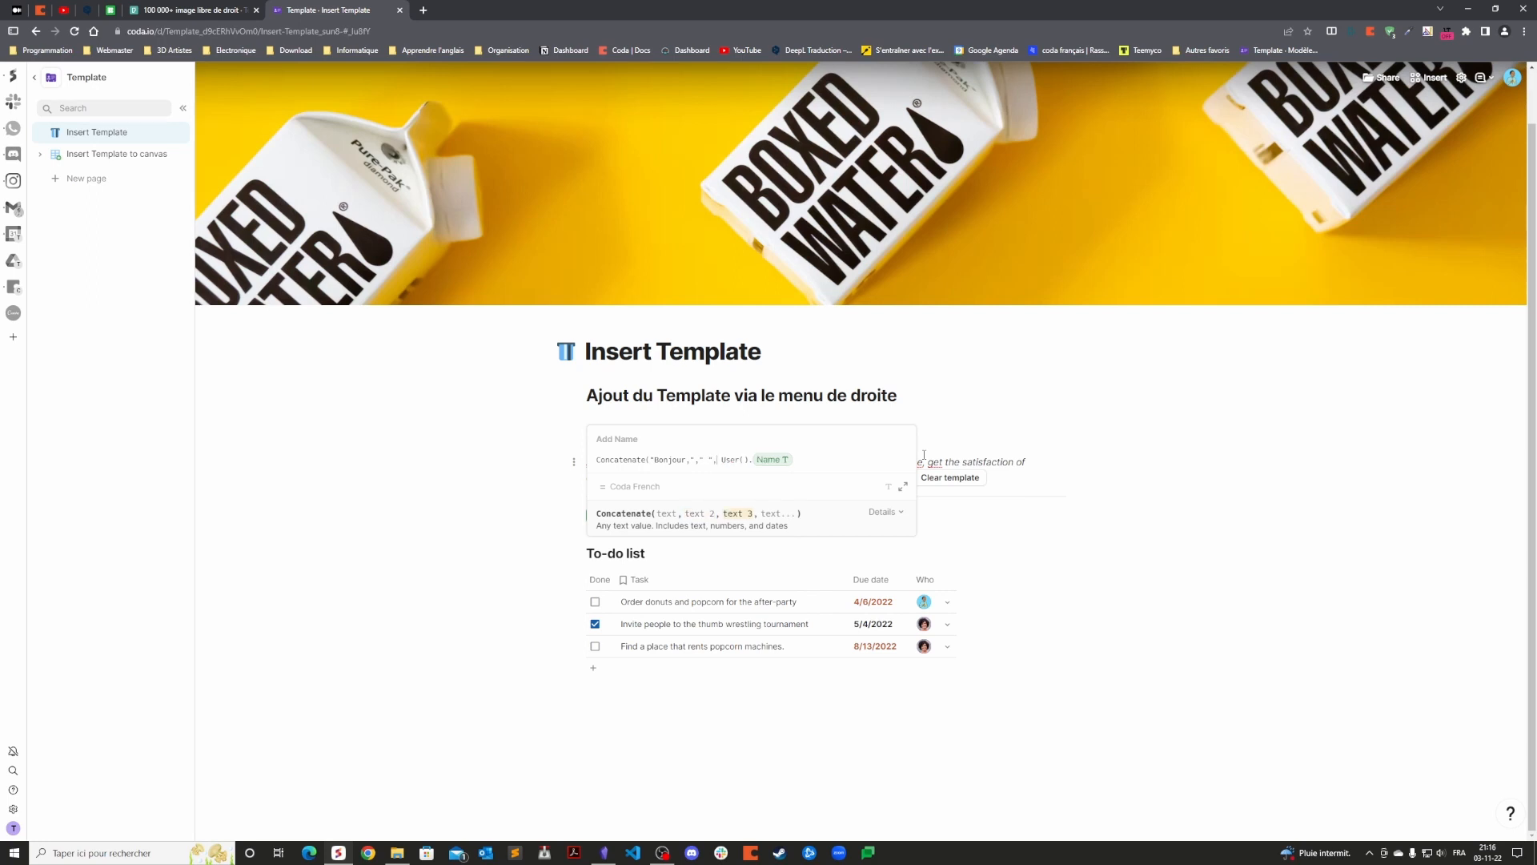
left_click(796, 463)
type(")")
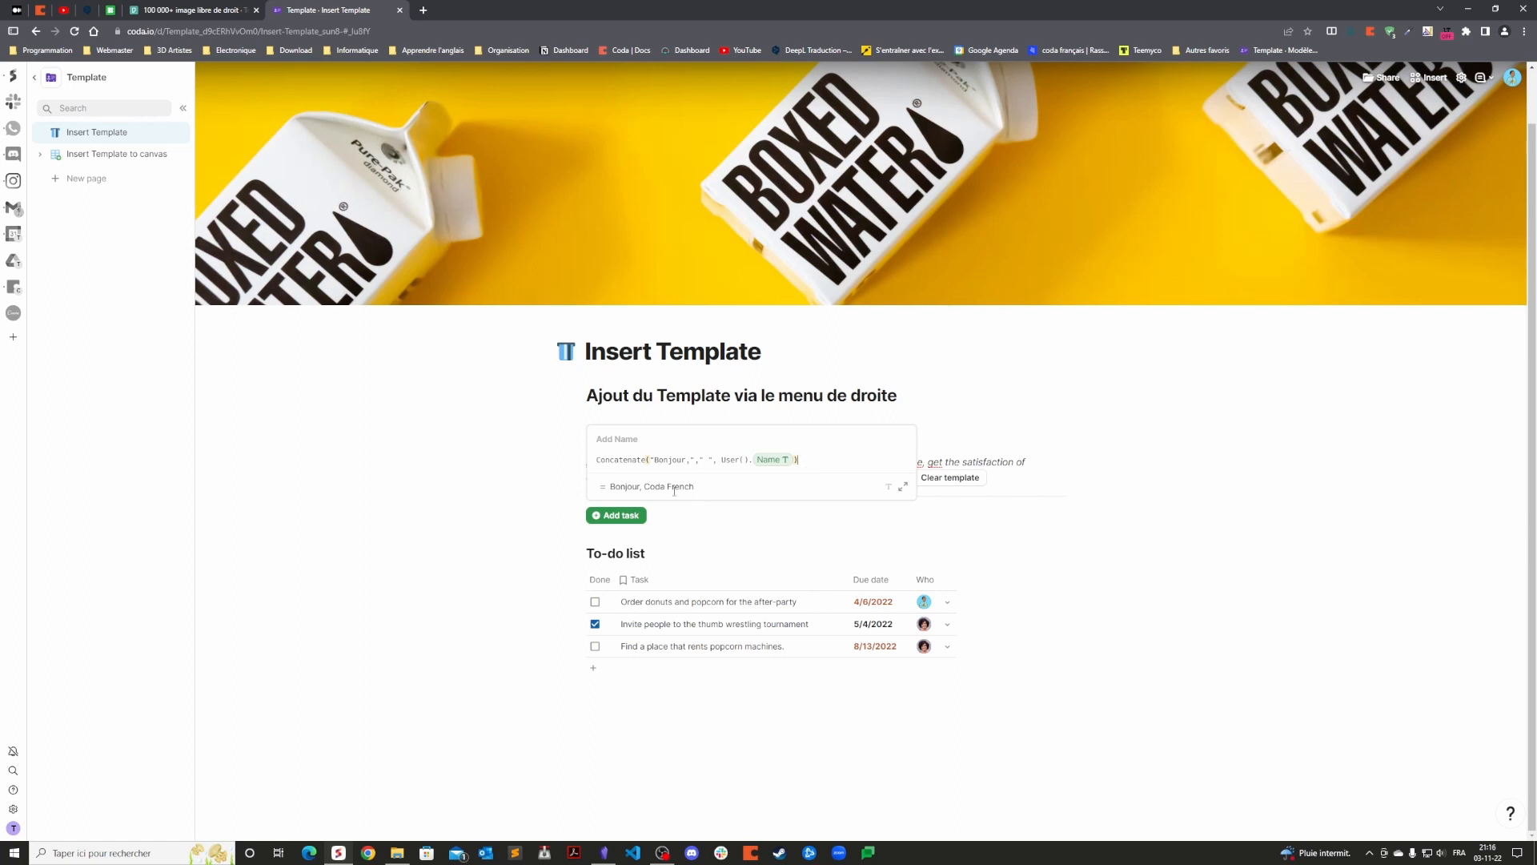
left_click(1079, 410)
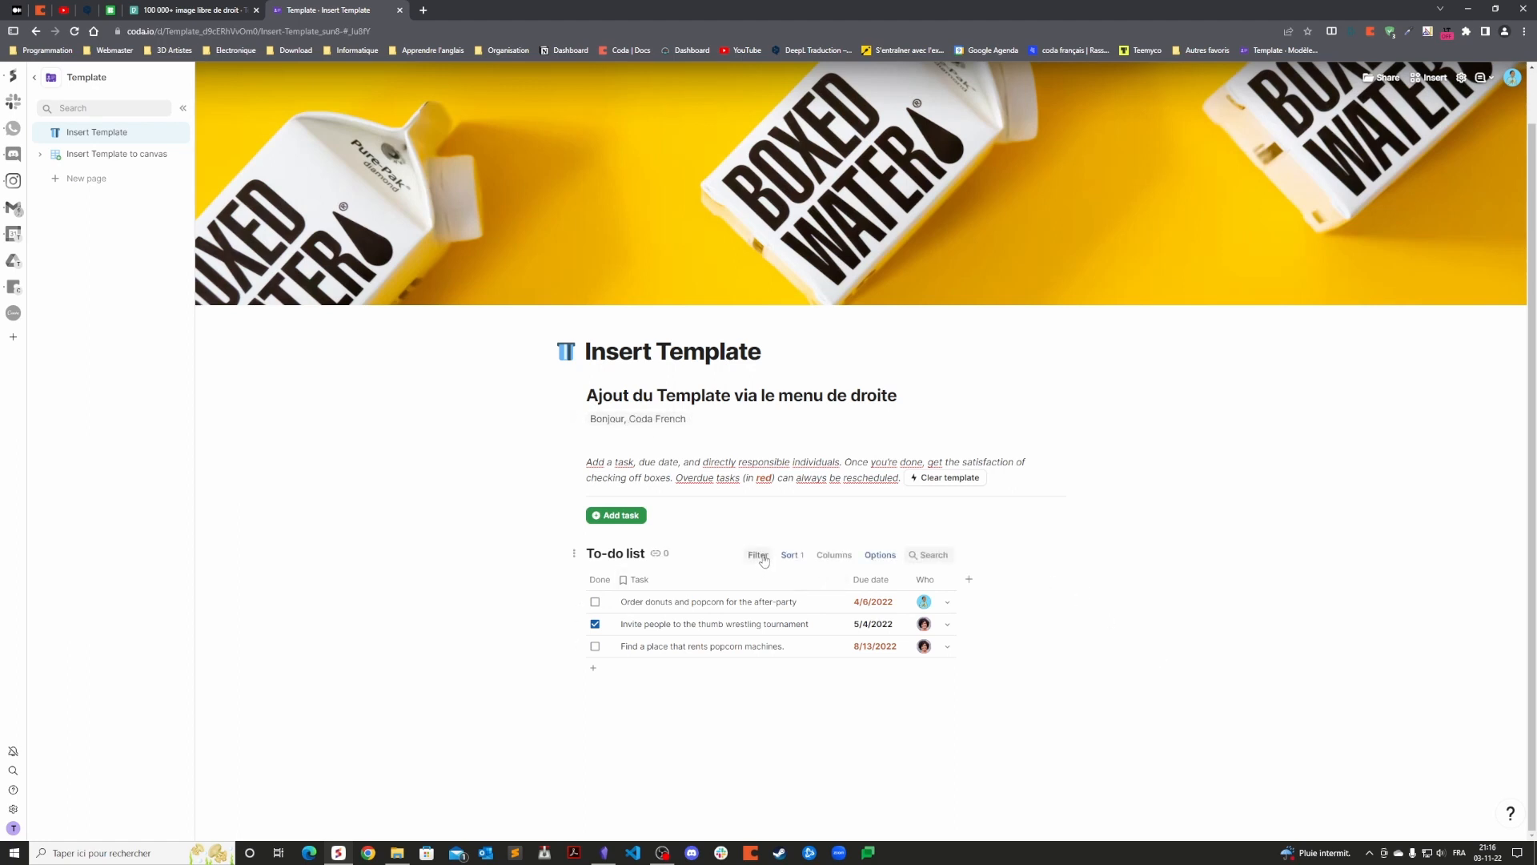
Filter the To-do list table so that Who contains any of Current user, and close the filter settings.
left_click(758, 554)
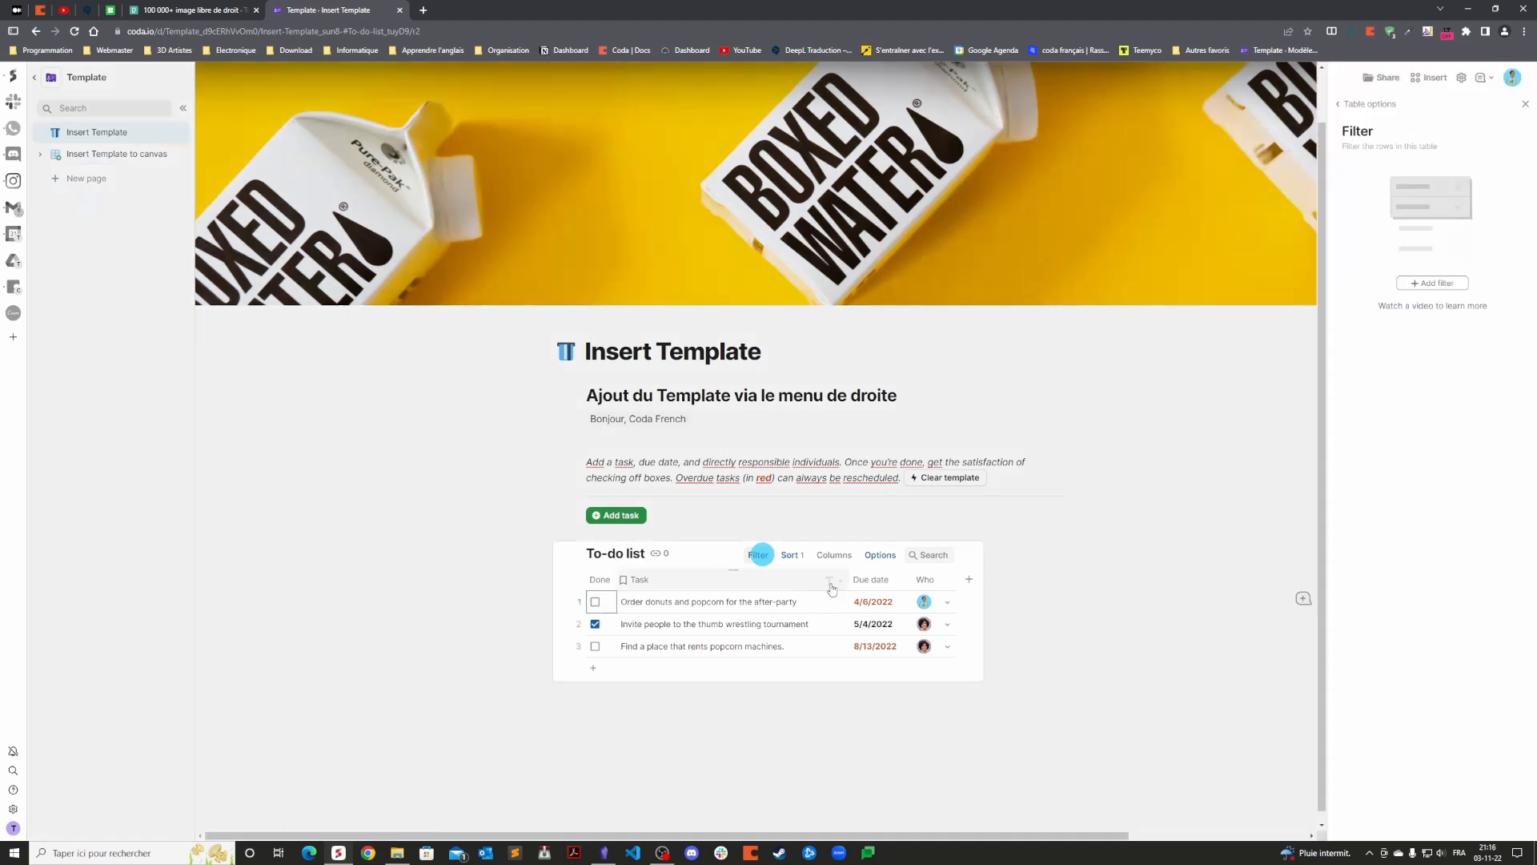
left_click(1426, 290)
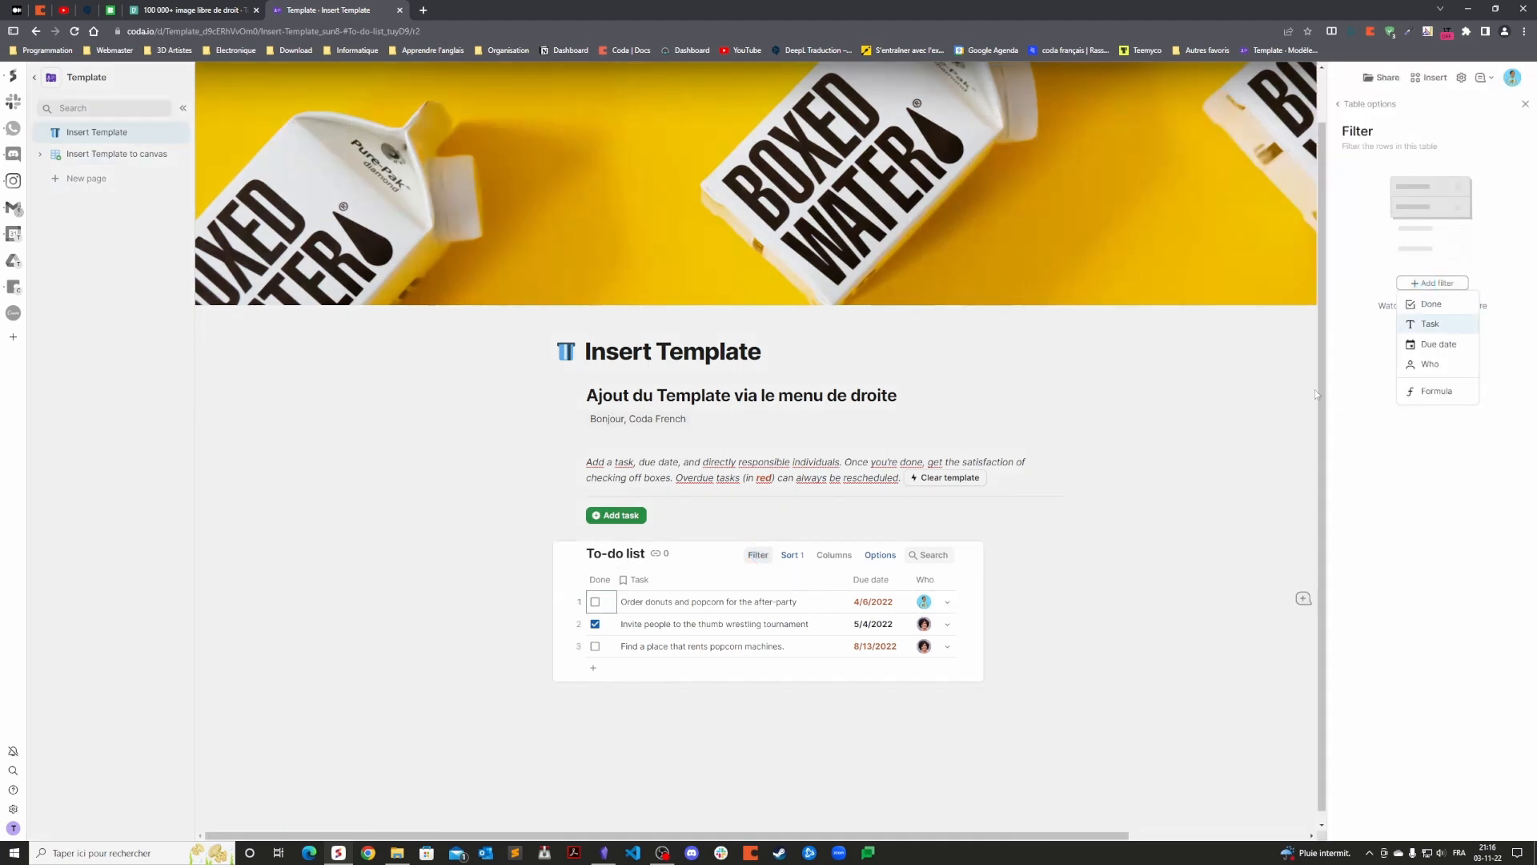
left_click(1433, 370)
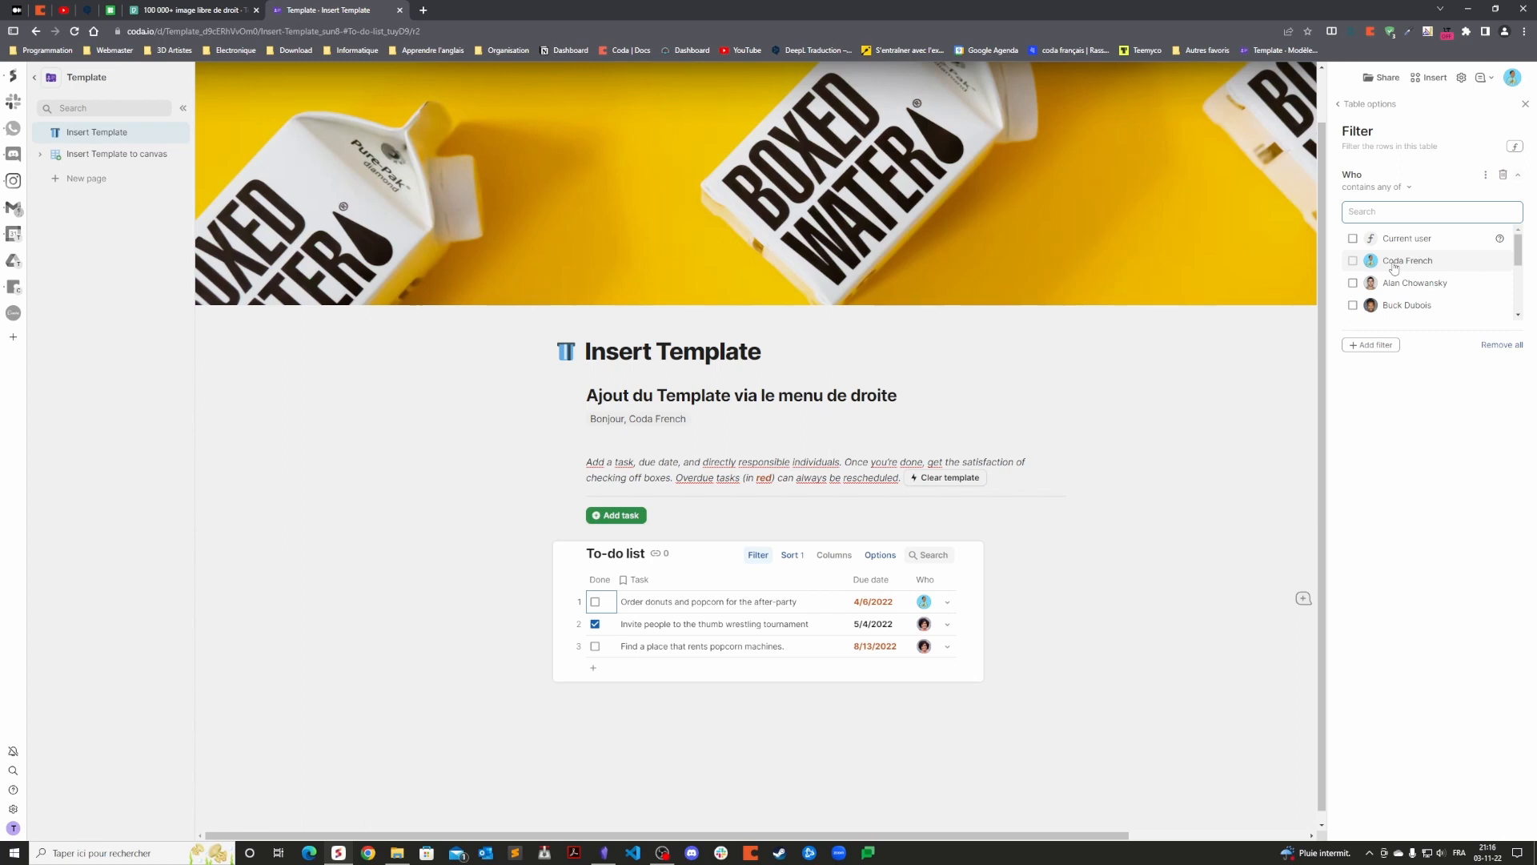
left_click(1353, 238)
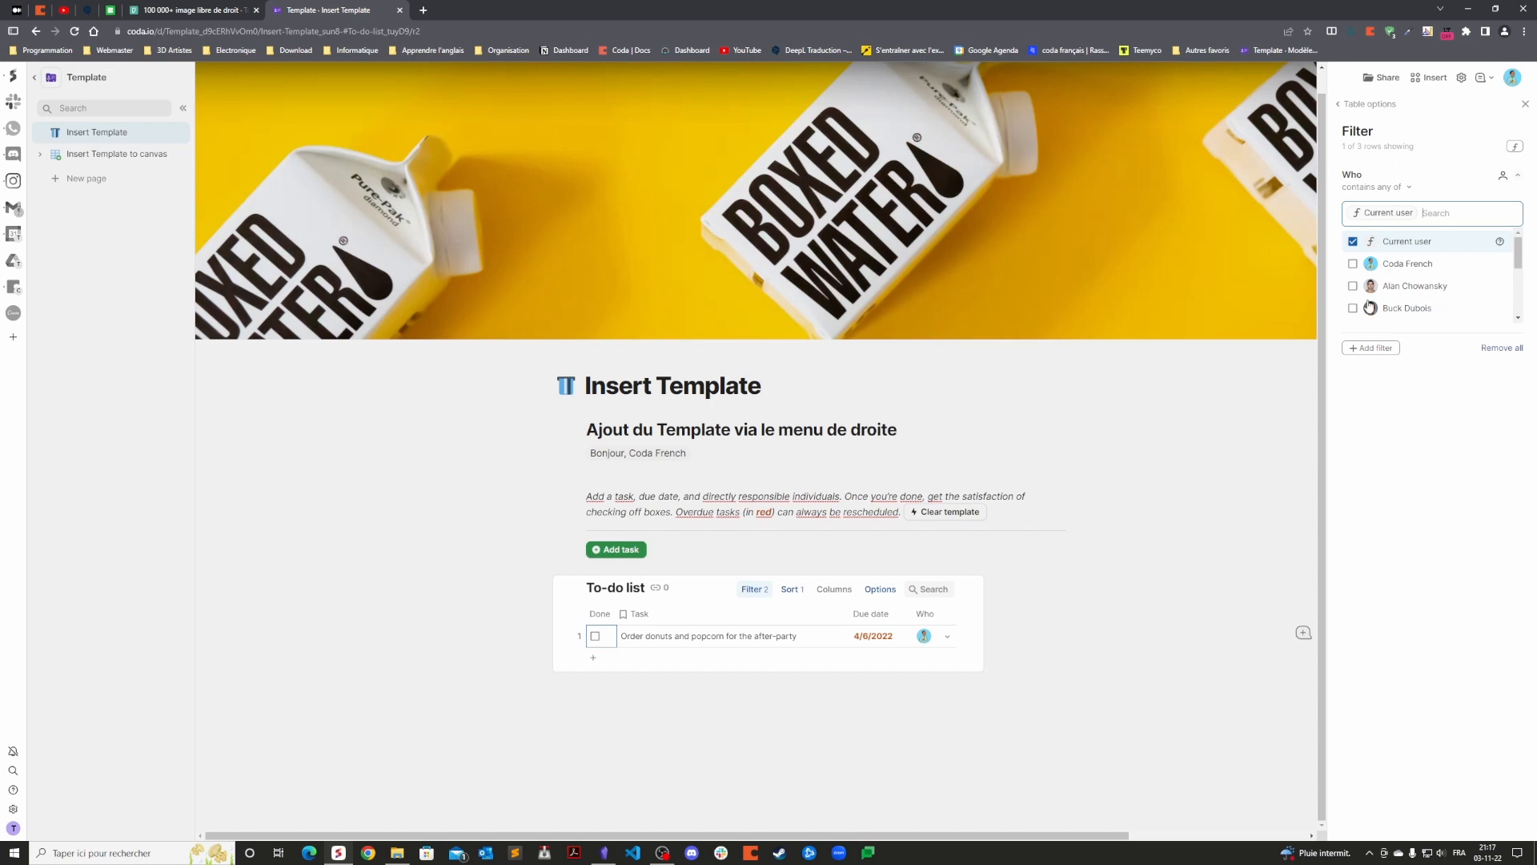
left_click(1526, 104)
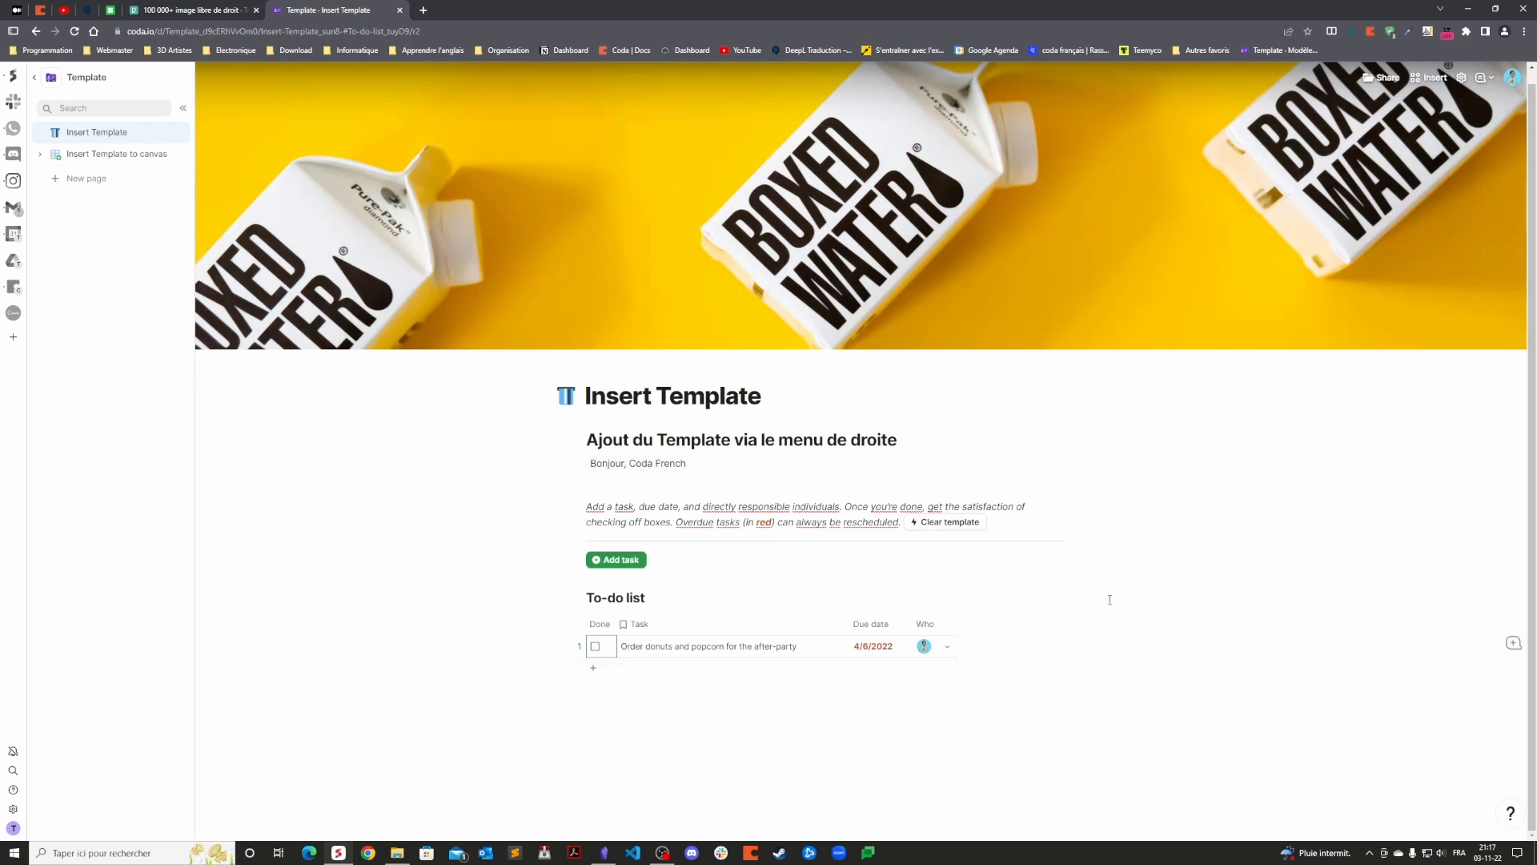
left_click(1025, 638)
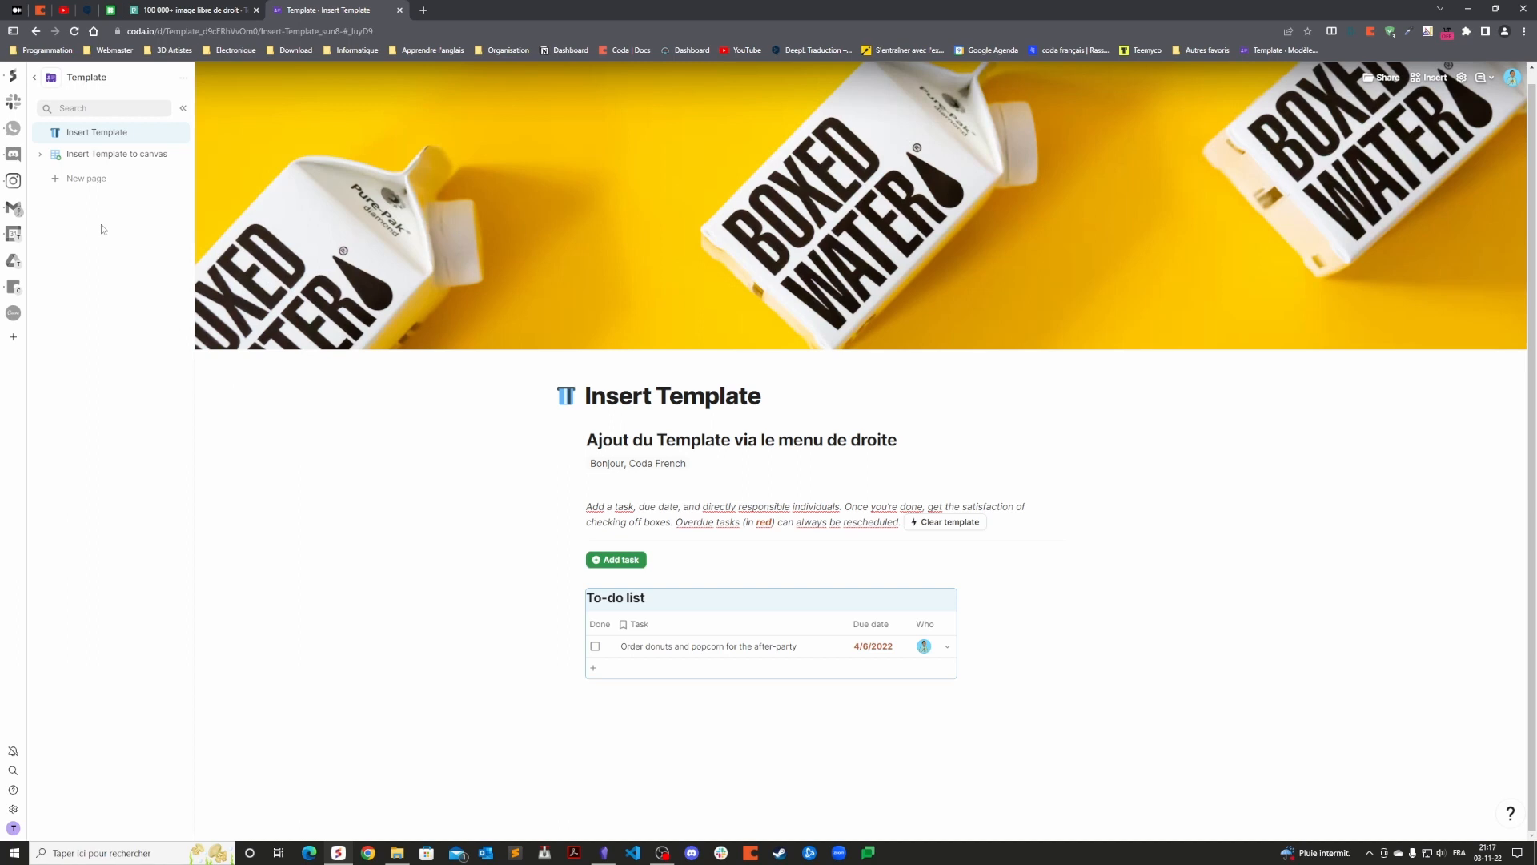
Open the Insert Template to canvas page.
left_click(114, 155)
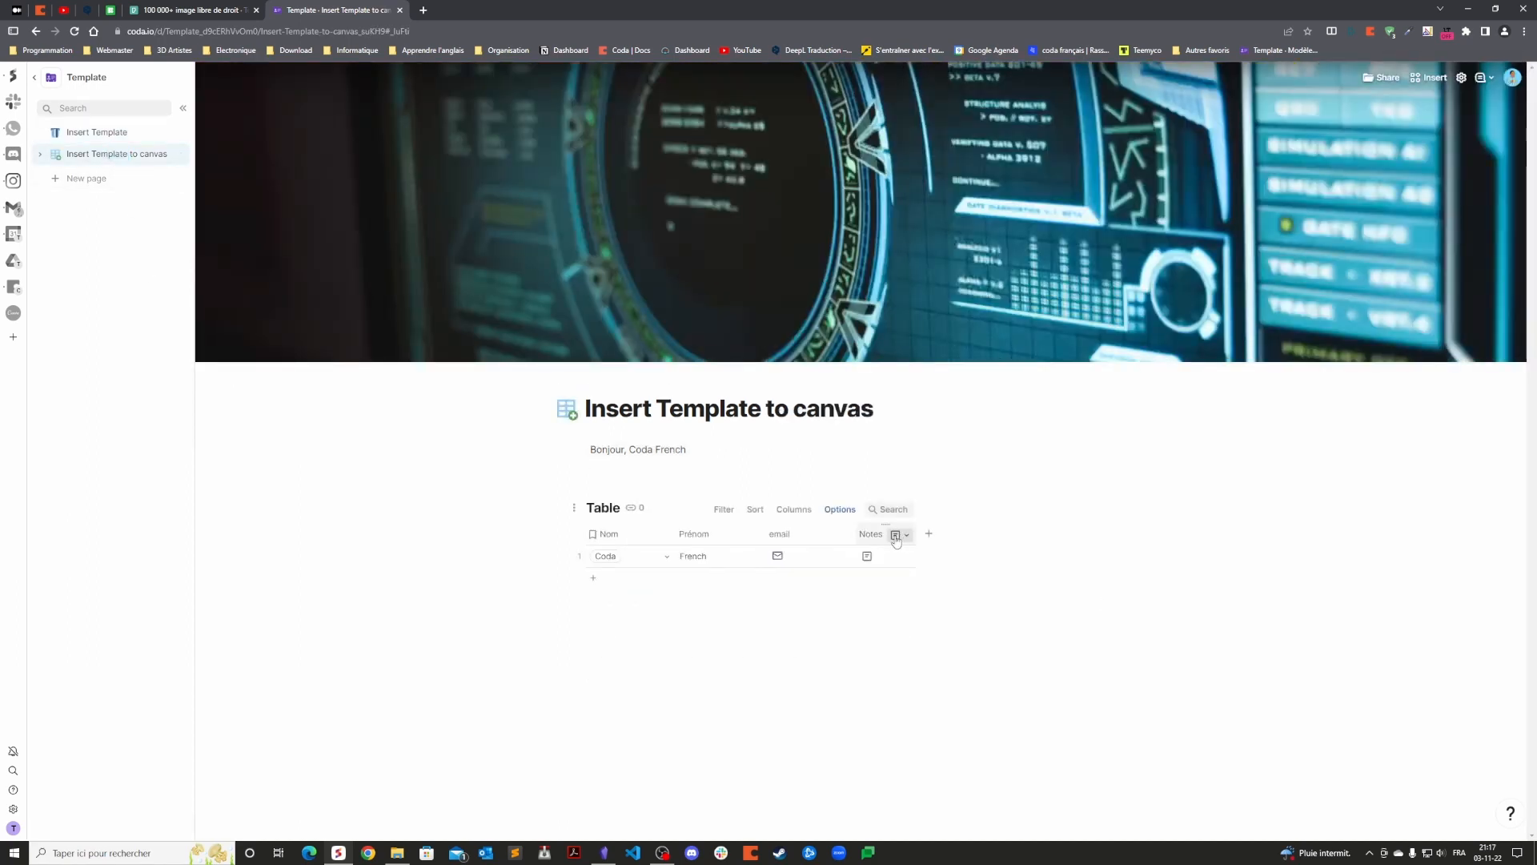
Show the column types available for the Notes column of Table, including Canvas, and close the list without changing anything.
left_click(901, 534)
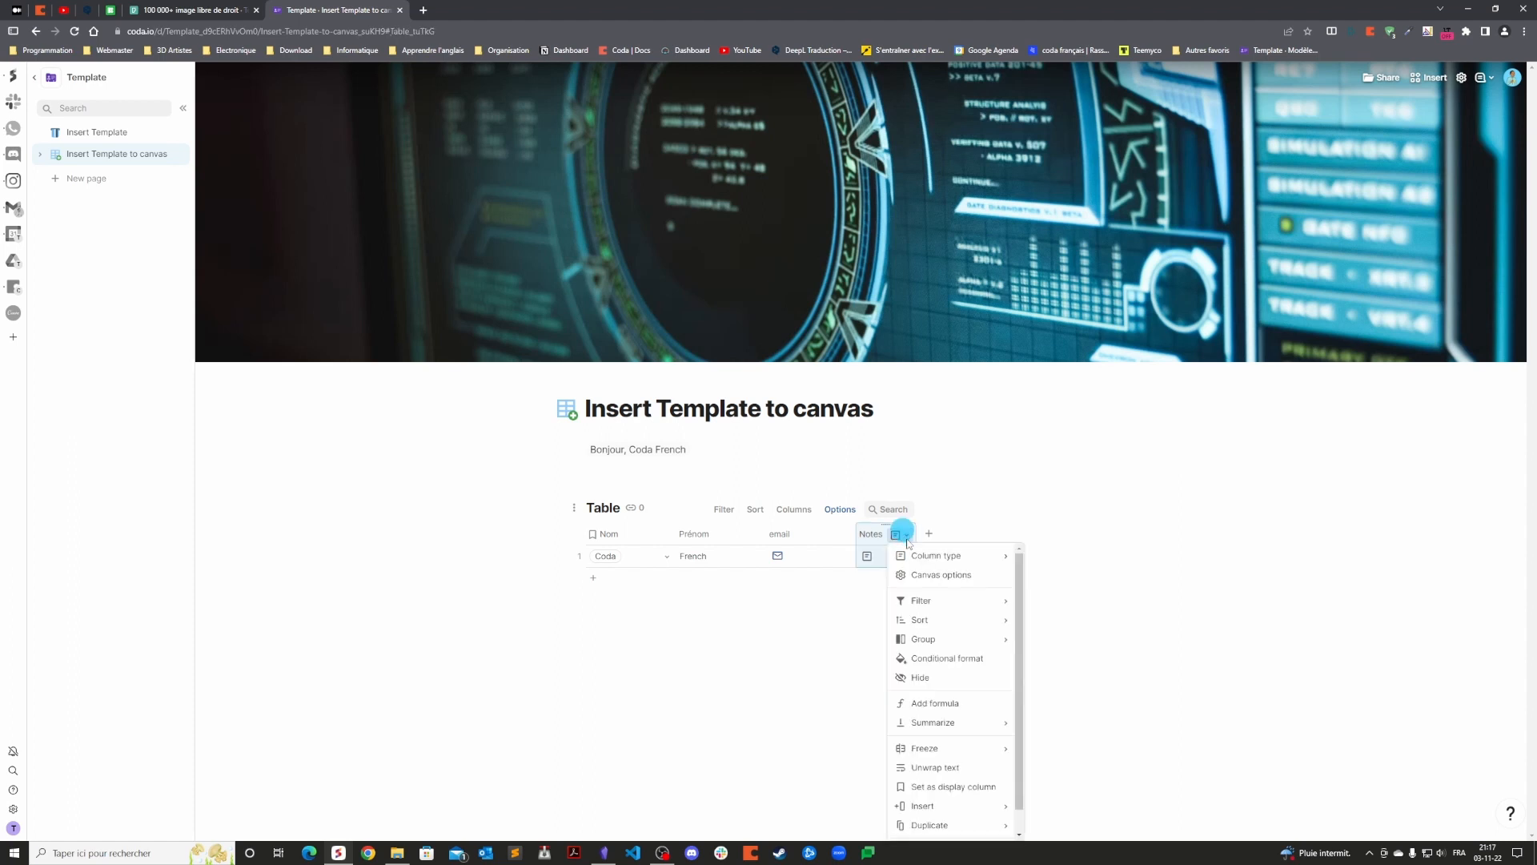
mouse_move(937, 555)
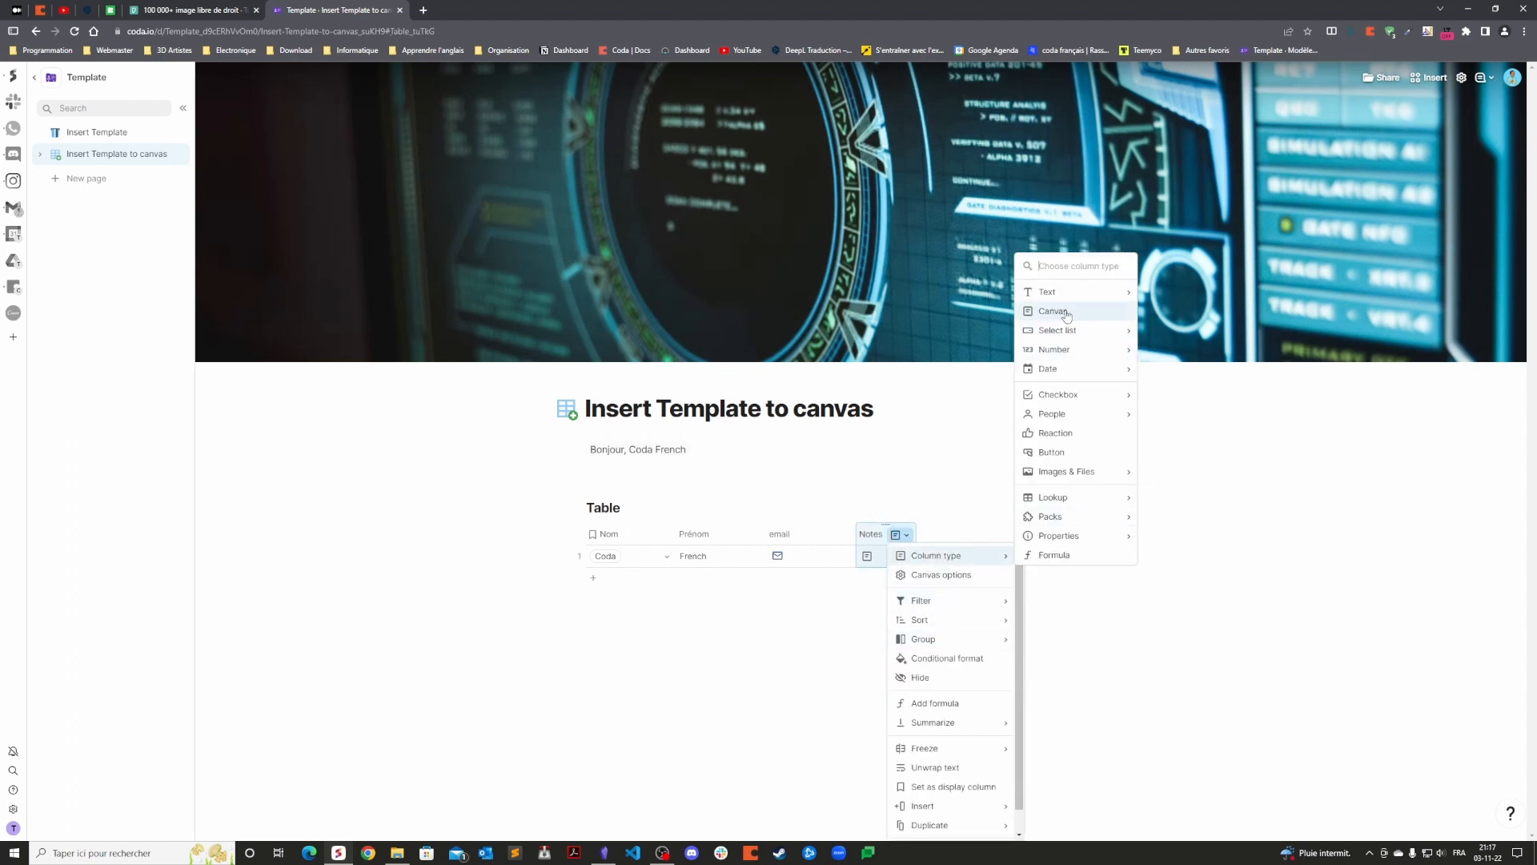
left_click(762, 714)
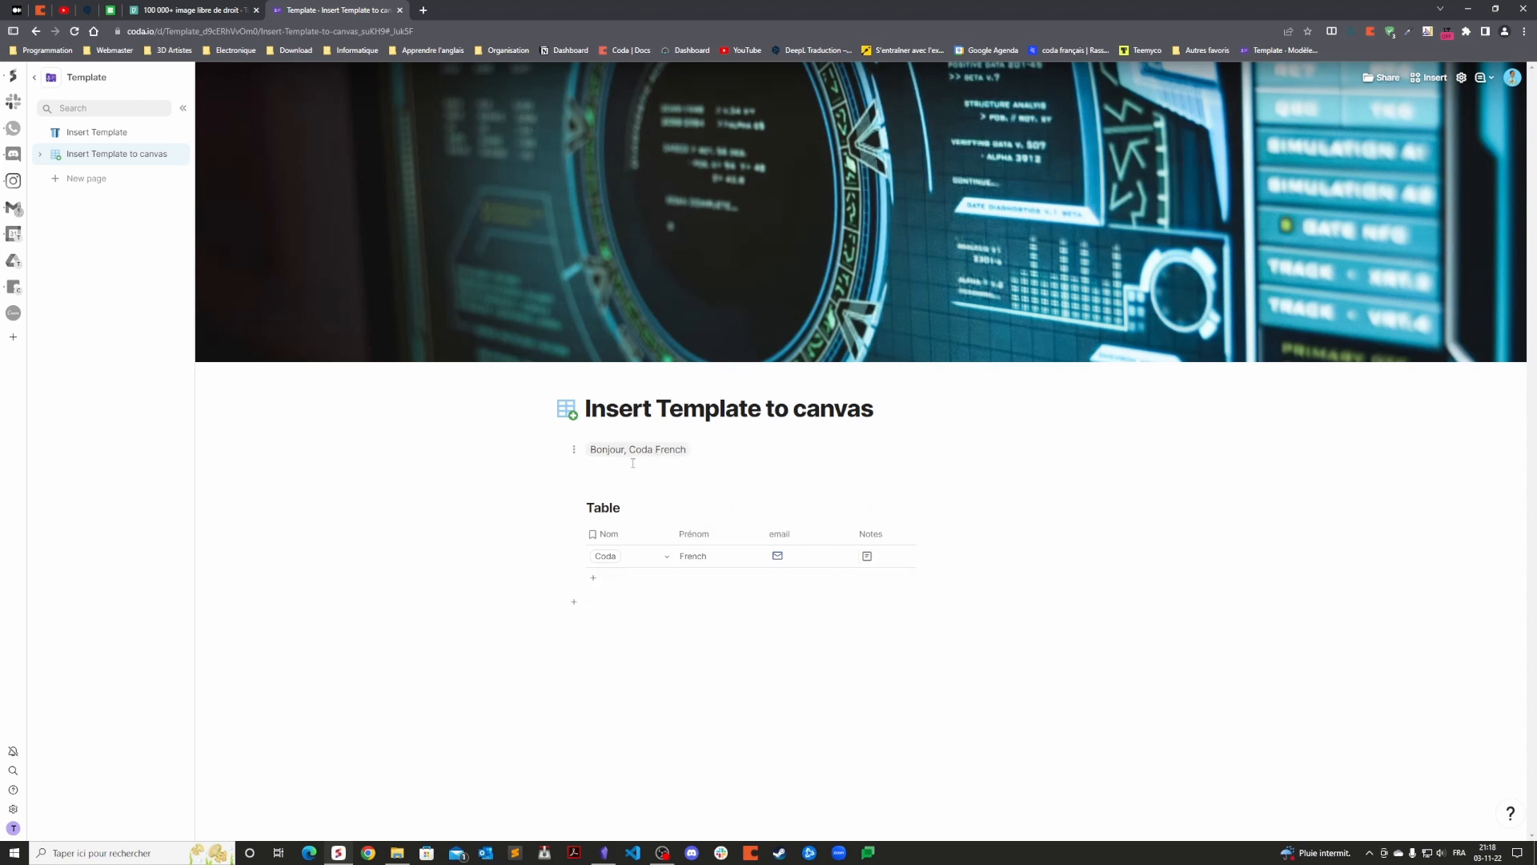
Expand the subpages of Insert Template to canvas and view the Employés and Les projets assignée pages.
left_click(40, 153)
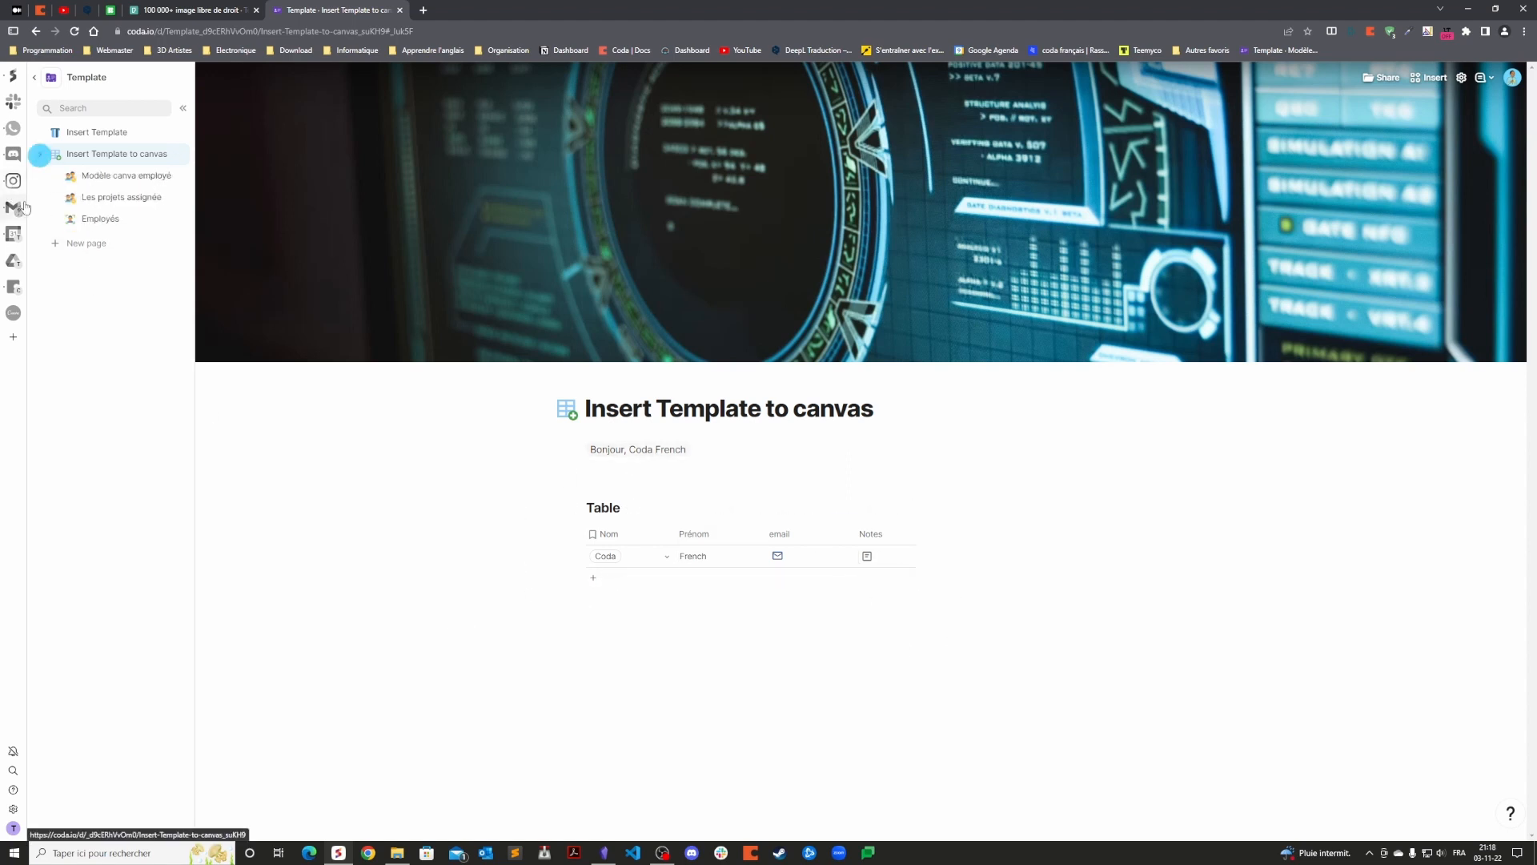
left_click(110, 219)
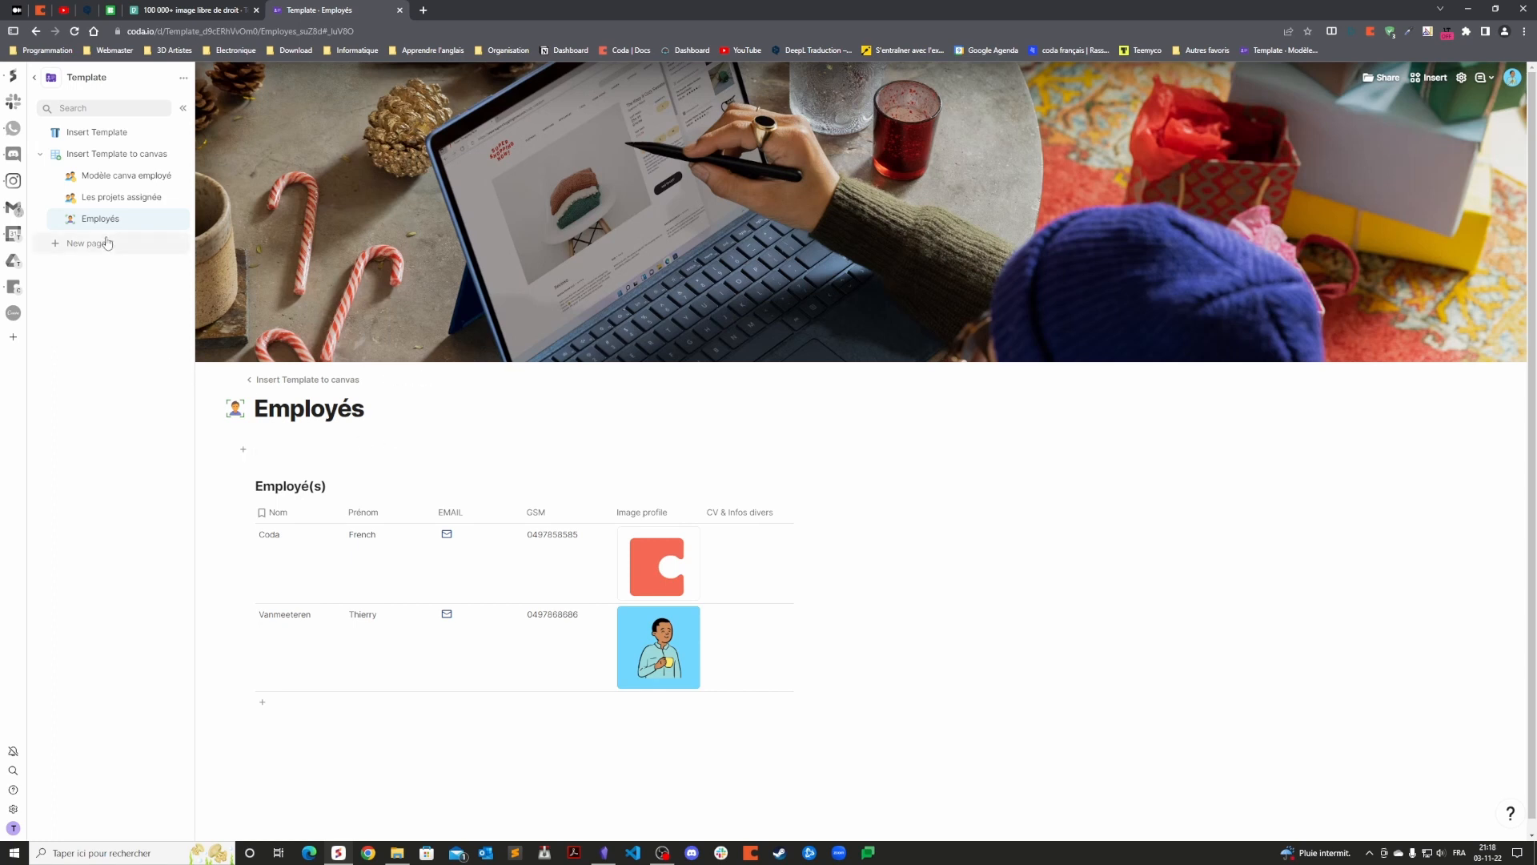
left_click(120, 197)
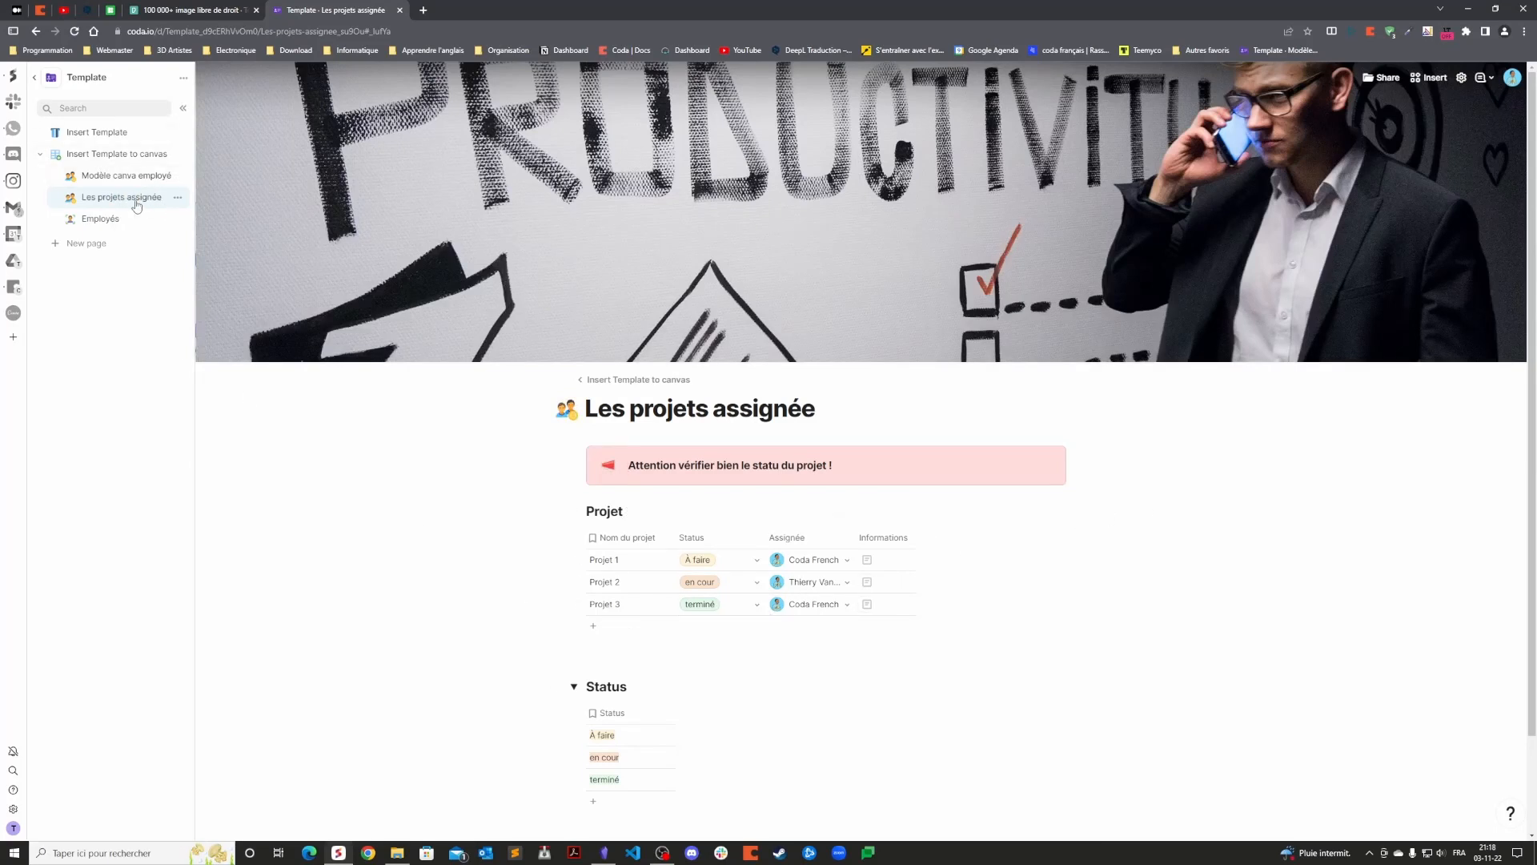
scroll(822, 598, "down", 2)
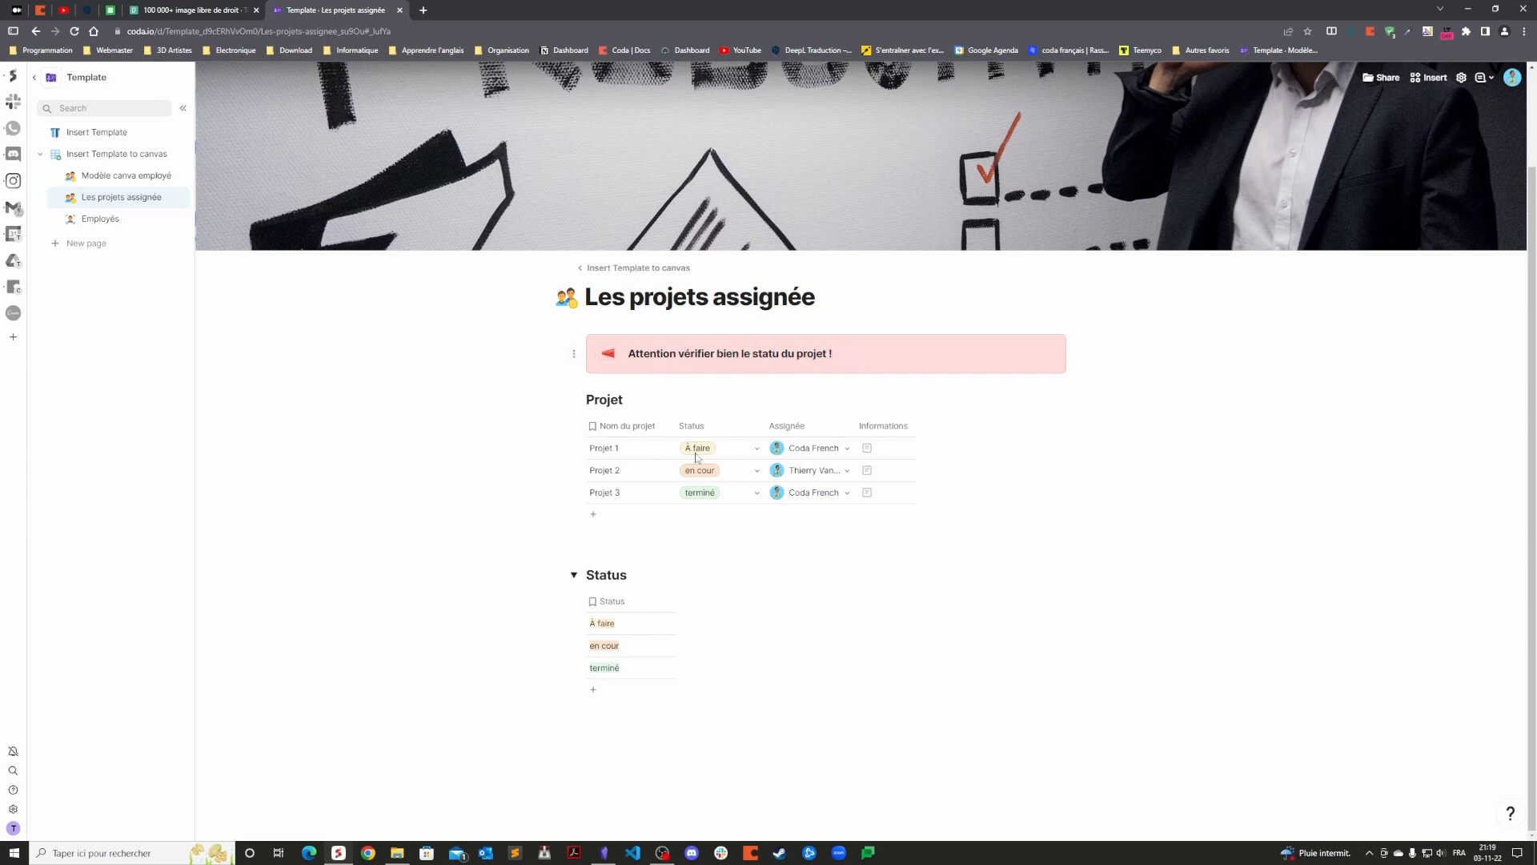
Browse the callout types offered for the blank line below the Status table, and discard the insertion.
left_click(622, 724)
type("/ca")
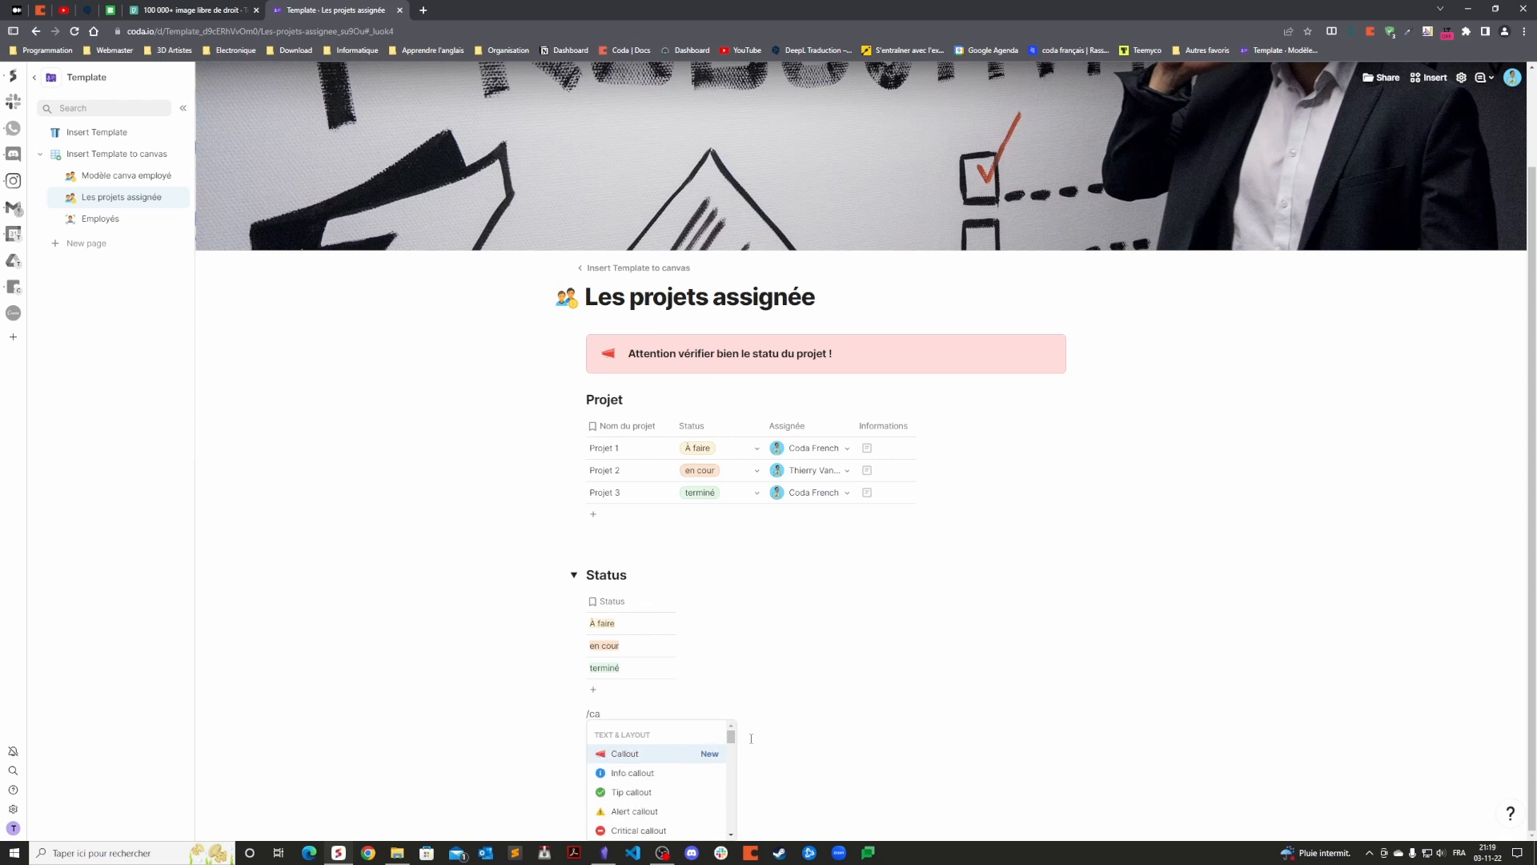
scroll(638, 781, "down", 2)
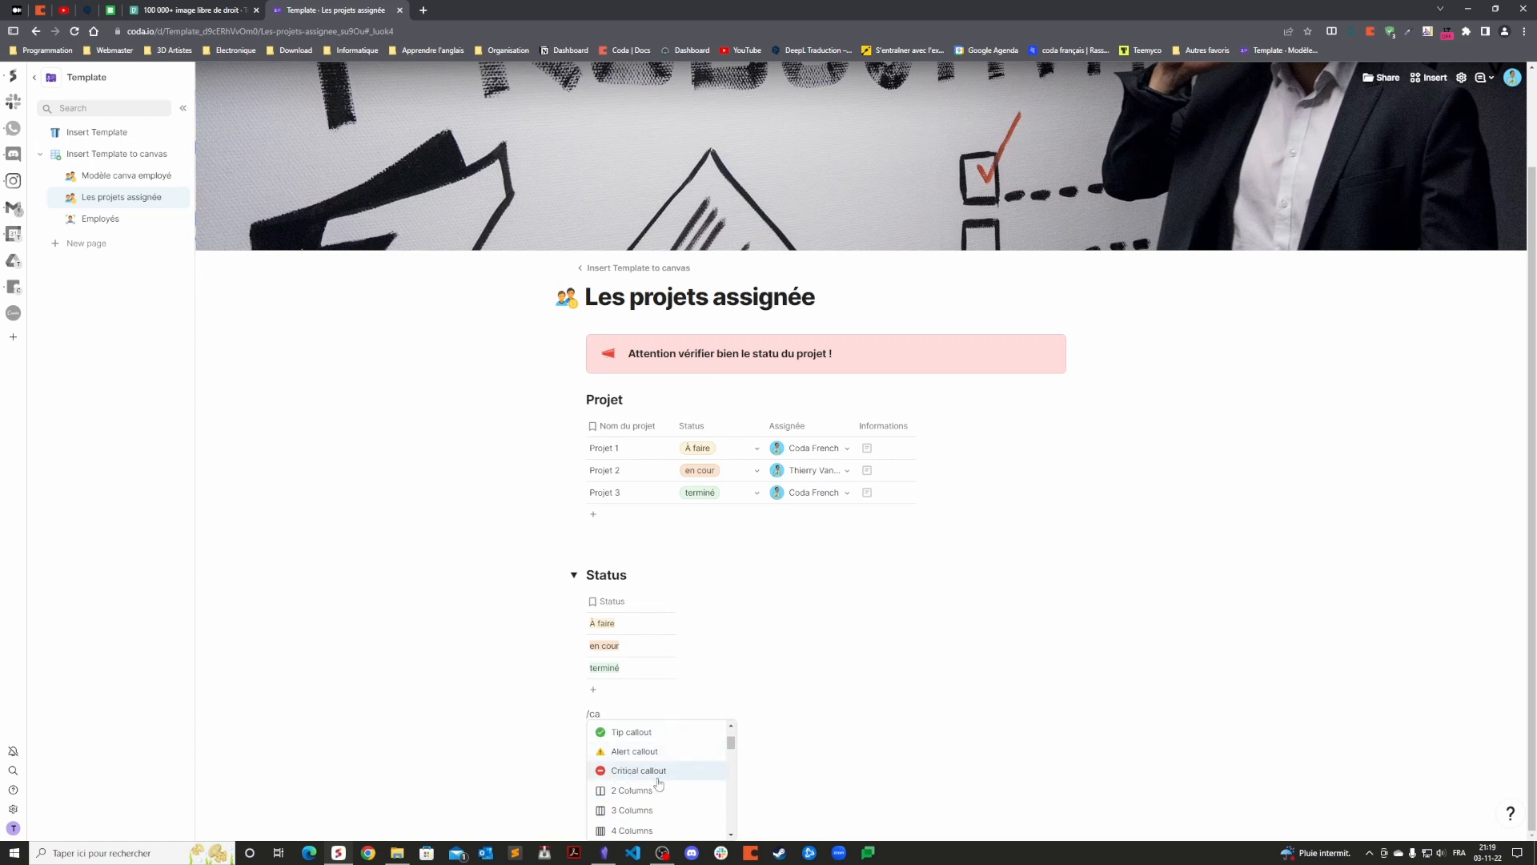
scroll(658, 788, "up", 2)
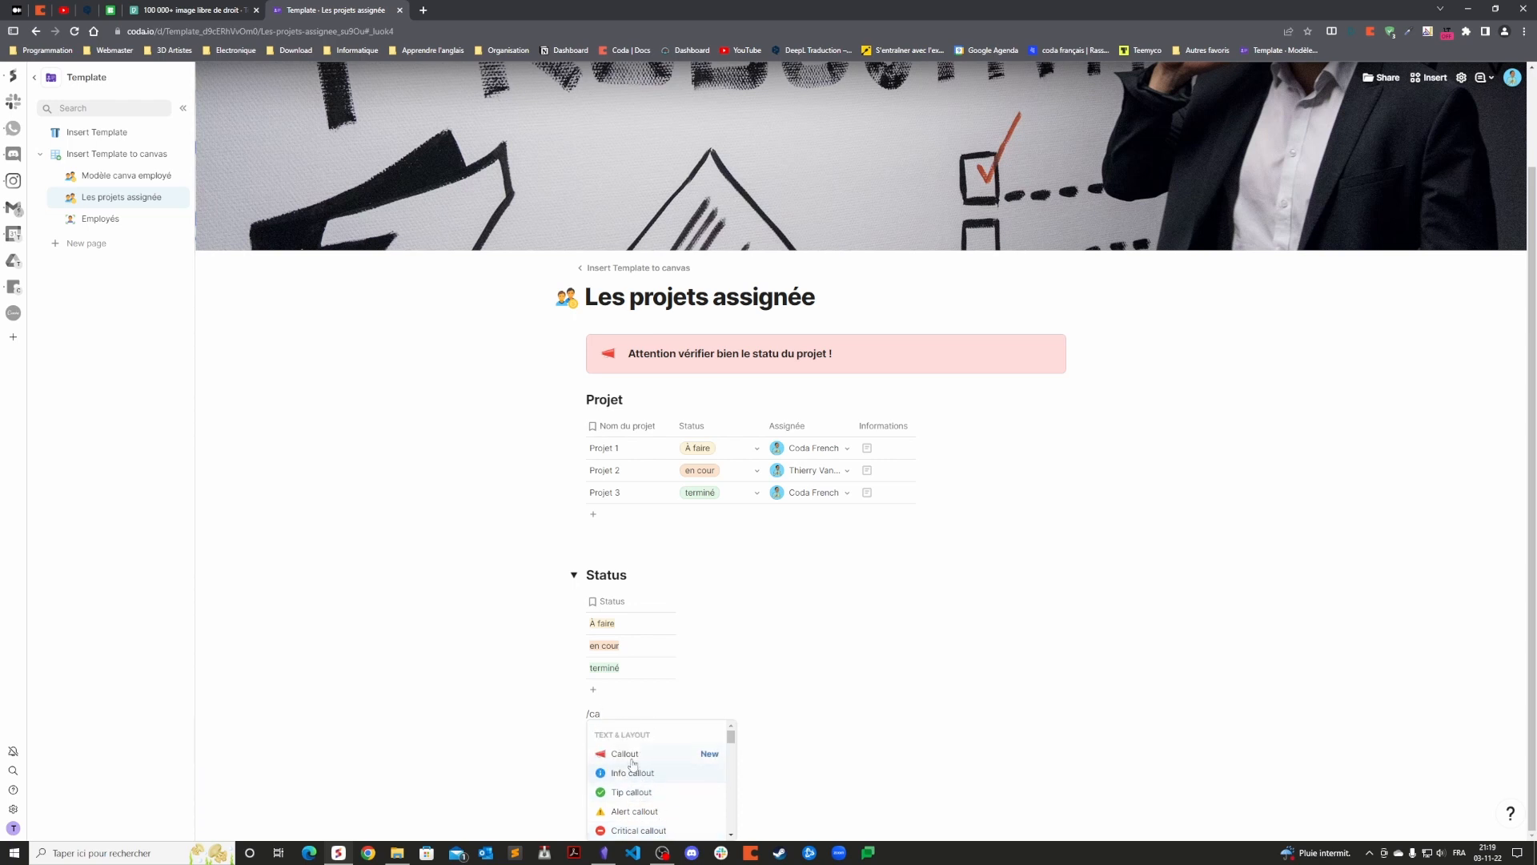
left_click(853, 724)
left_click(605, 714)
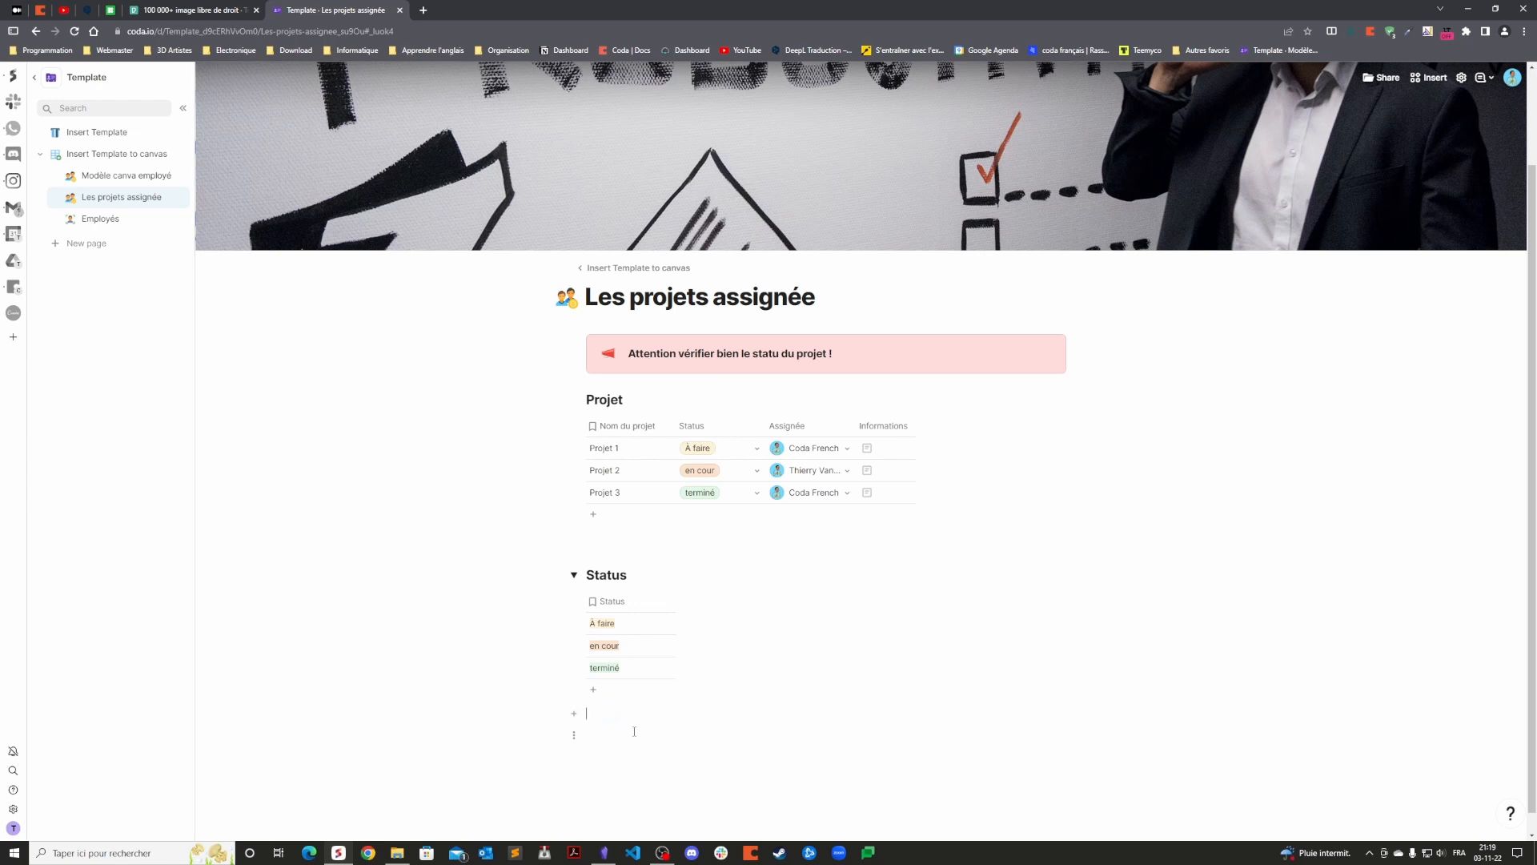
Try orange and green as the colour of the callout above the Projet table.
left_click(575, 353)
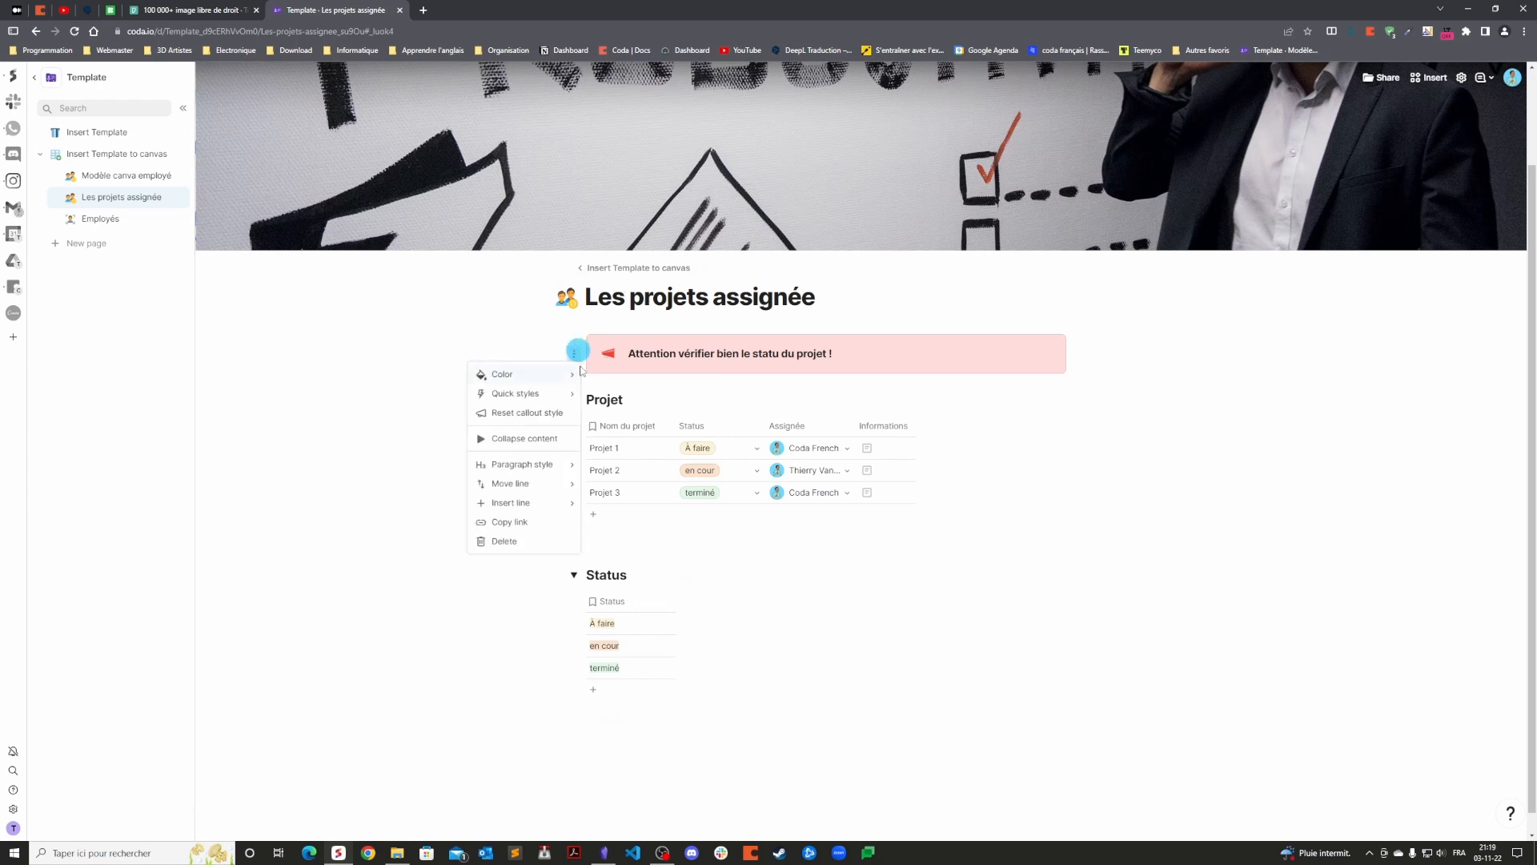
mouse_move(536, 371)
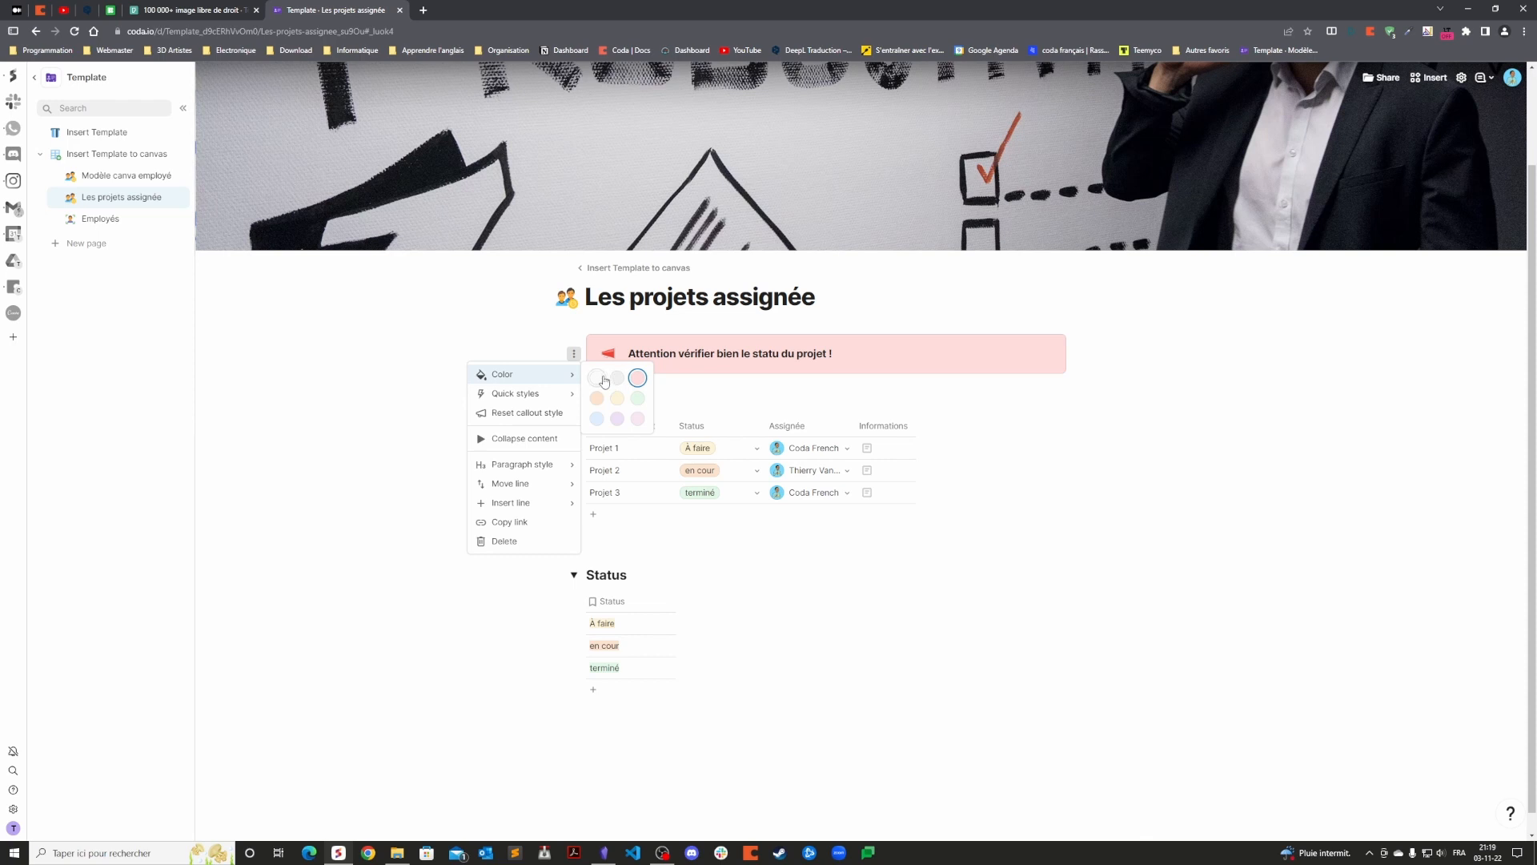
left_click(599, 399)
left_click(573, 353)
mouse_move(560, 374)
left_click(638, 399)
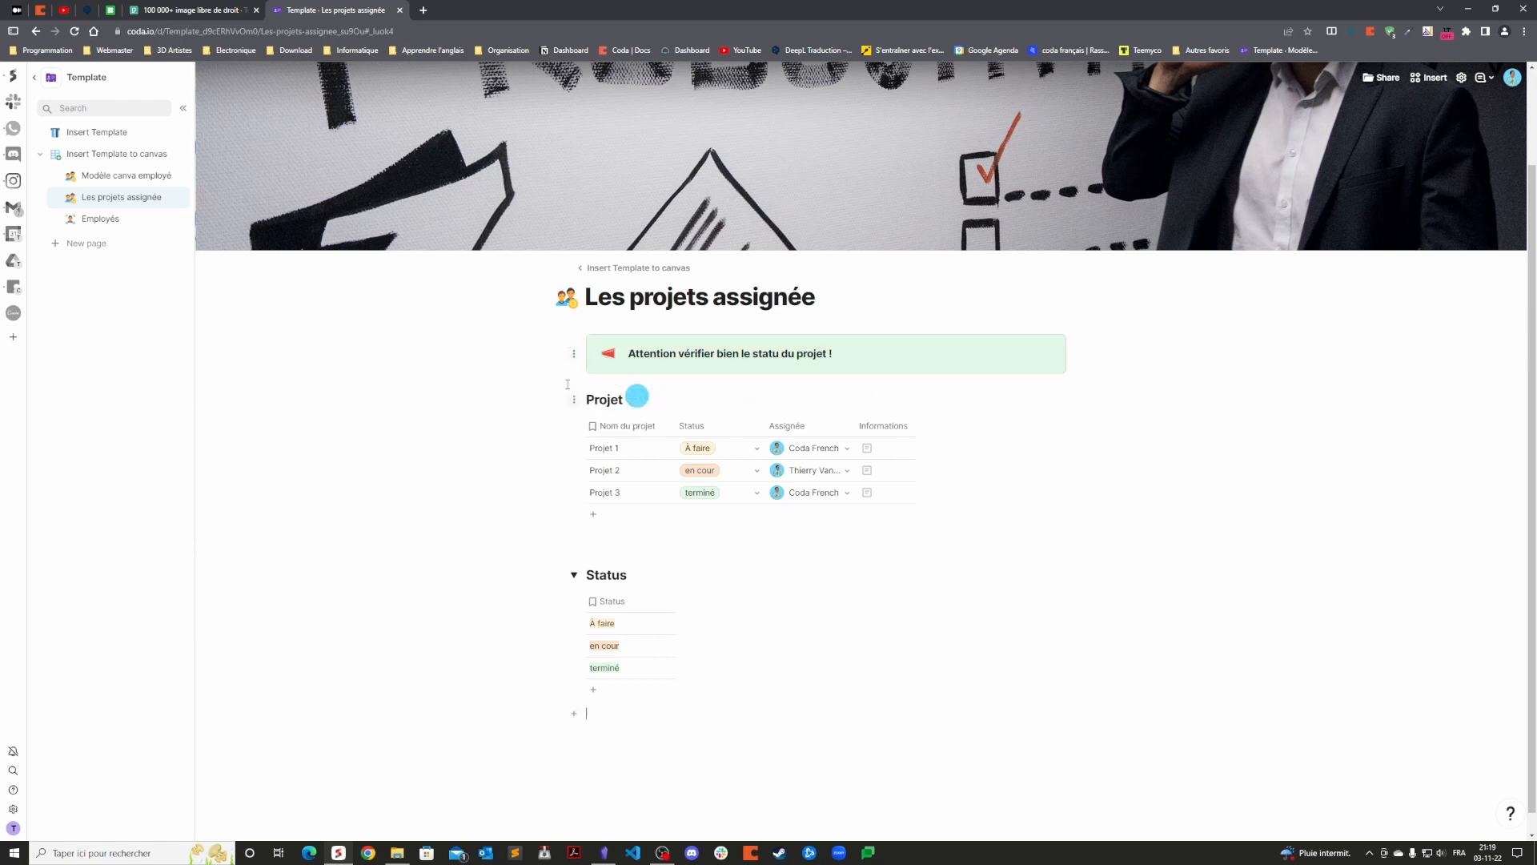
Set the colour of the callout above the Projet table to blue and close its options.
left_click(573, 353)
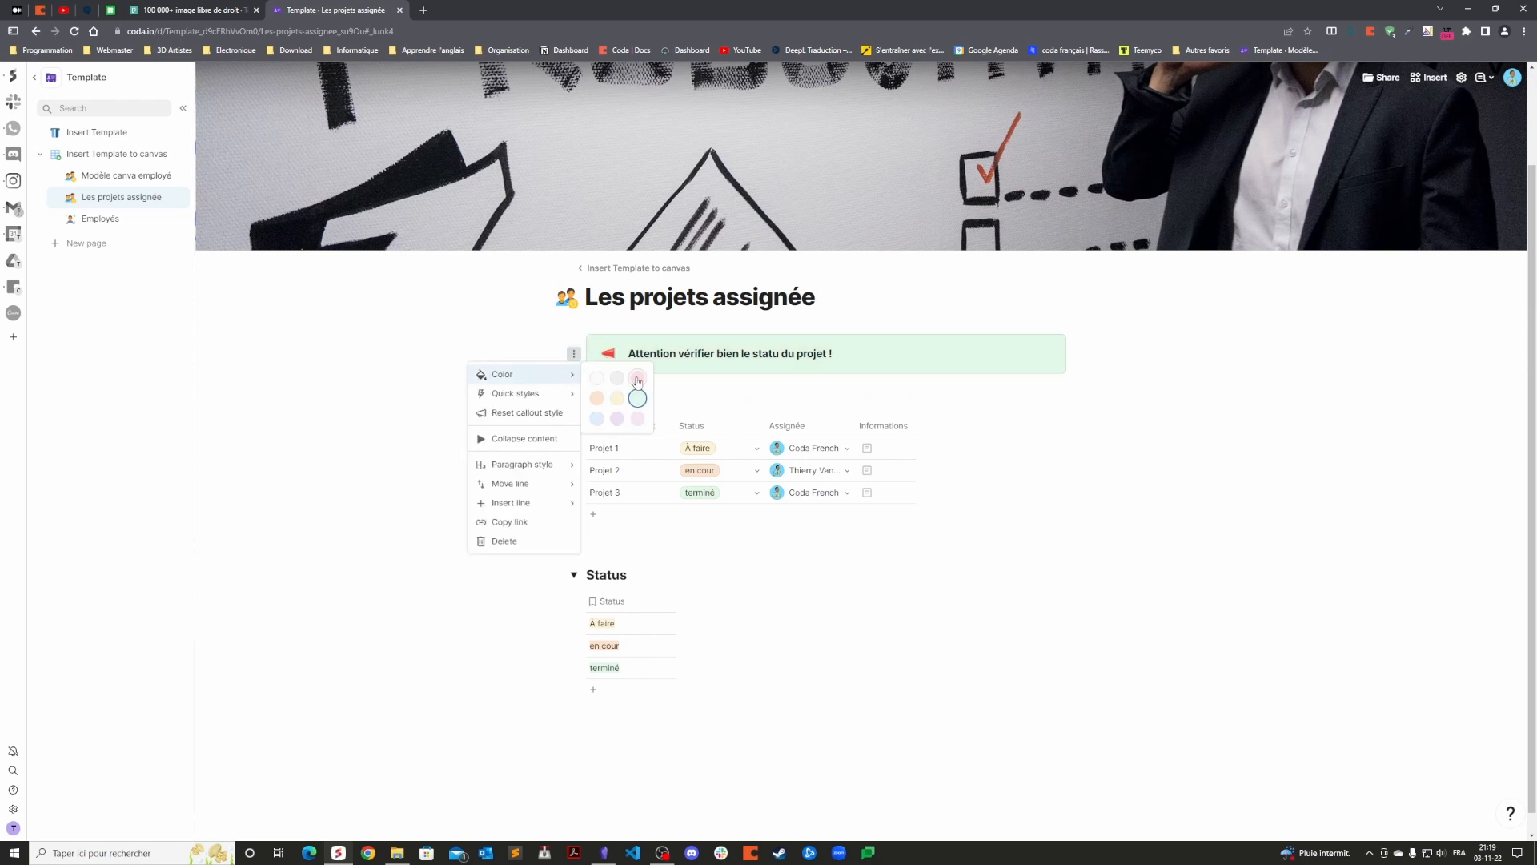
left_click(597, 417)
left_click(573, 353)
mouse_move(552, 383)
left_click(1209, 389)
left_click(404, 325)
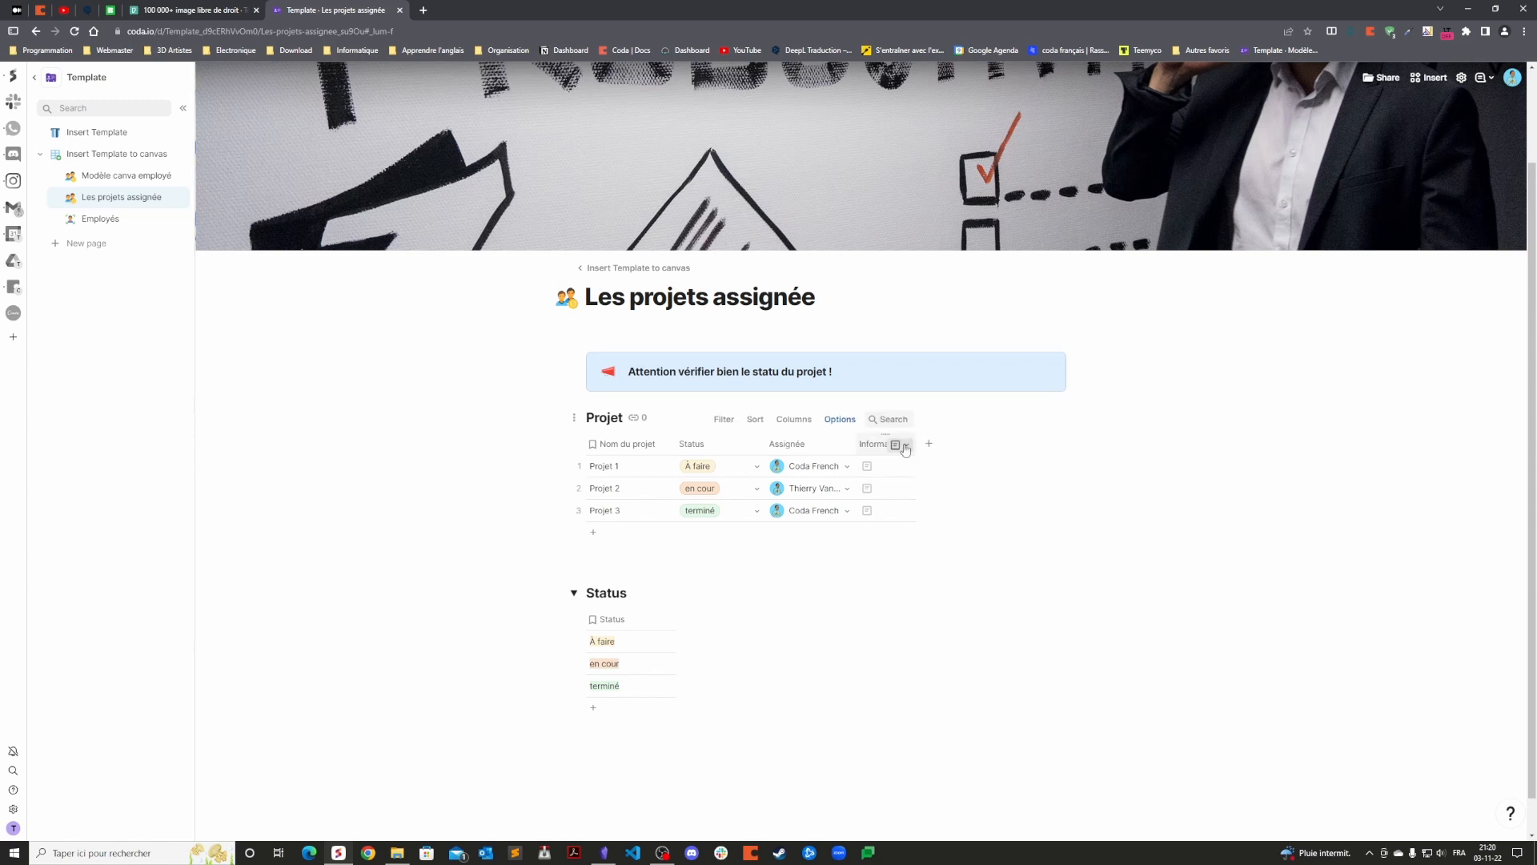
Write a note beginning with "Ta tâche" in the Informations canvas of Projet 1 and close the row.
left_click(870, 465)
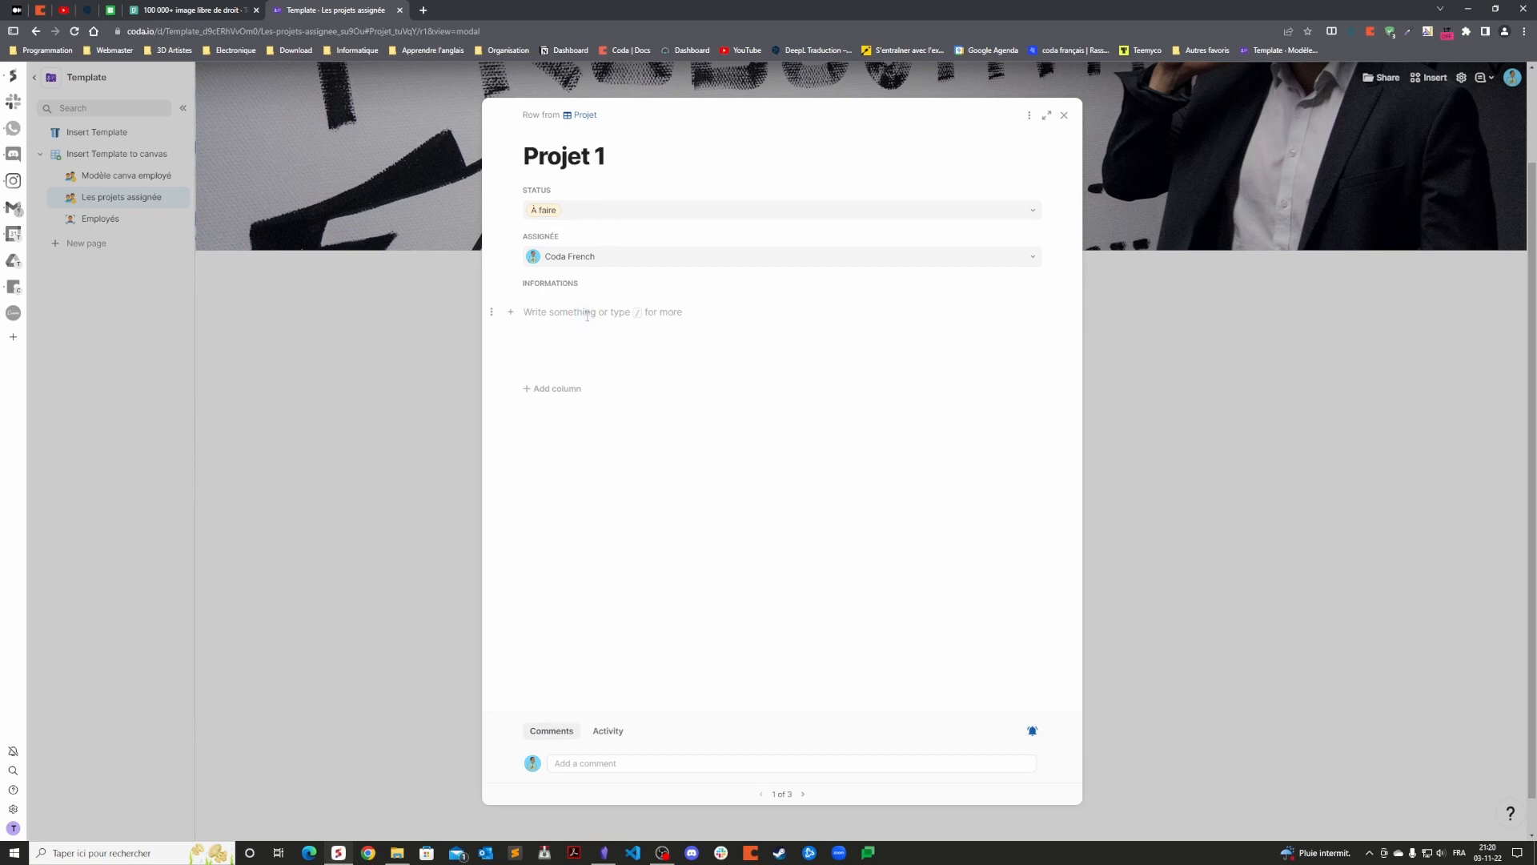
type("Ta tâche")
type("elle.")
left_click(1064, 115)
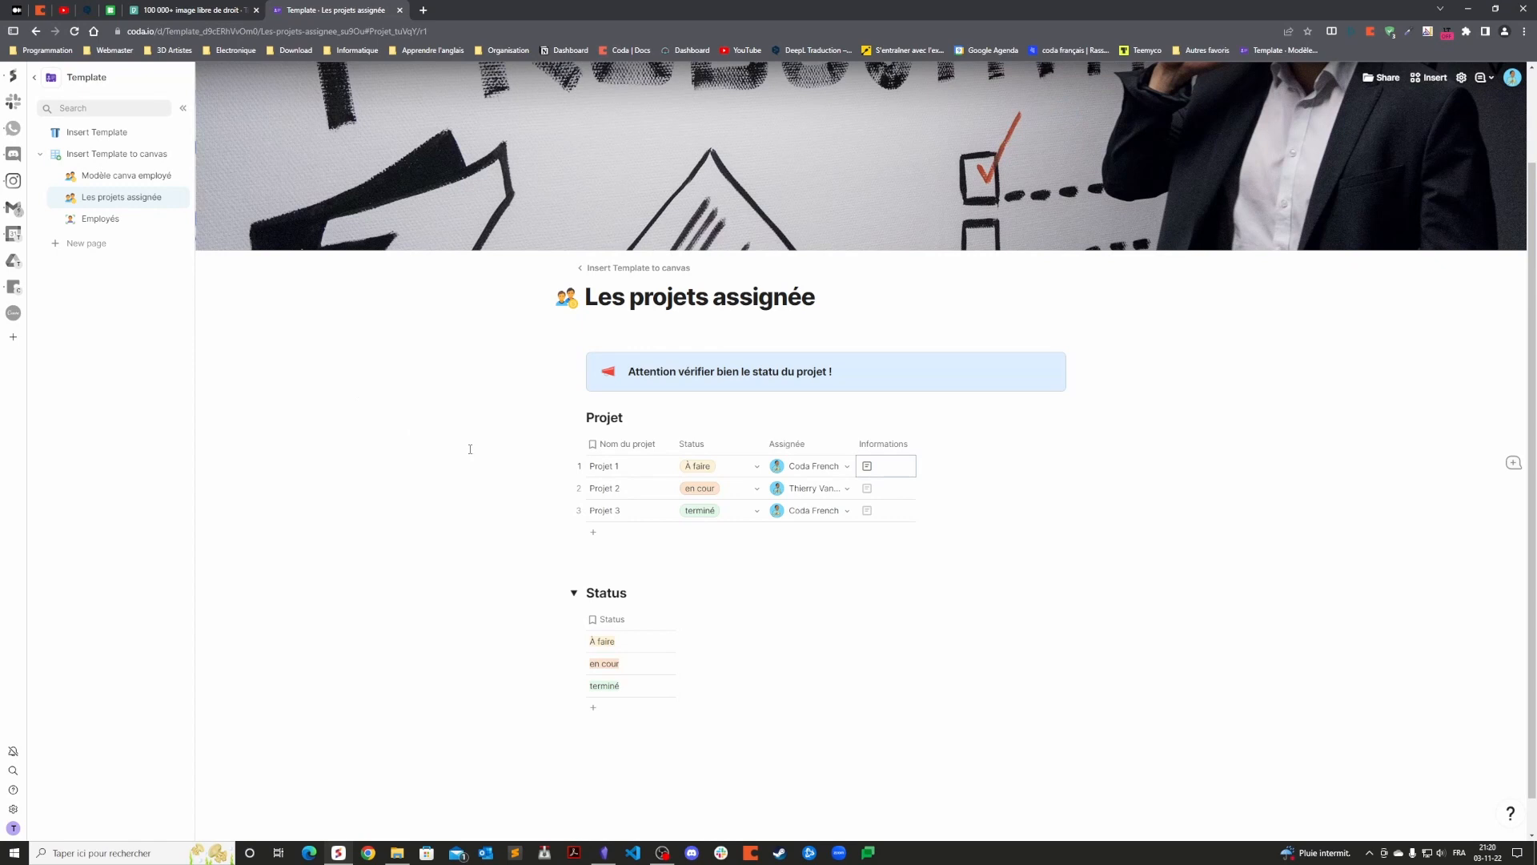
Return to the Insert Template to canvas page, review the Notes canvas of the table's only row, and close it.
left_click(118, 158)
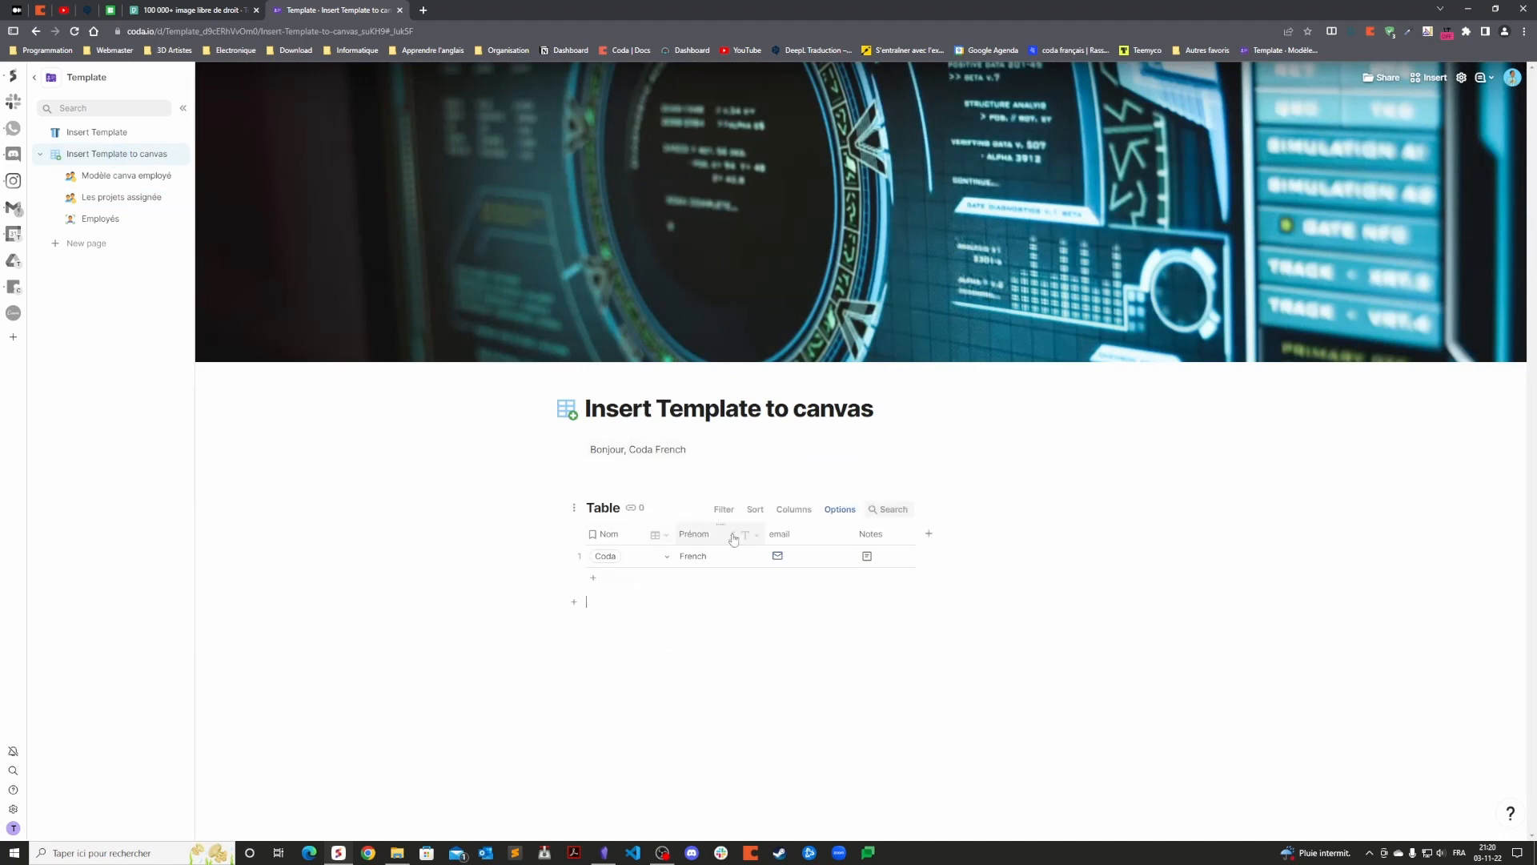
mouse_move(875, 560)
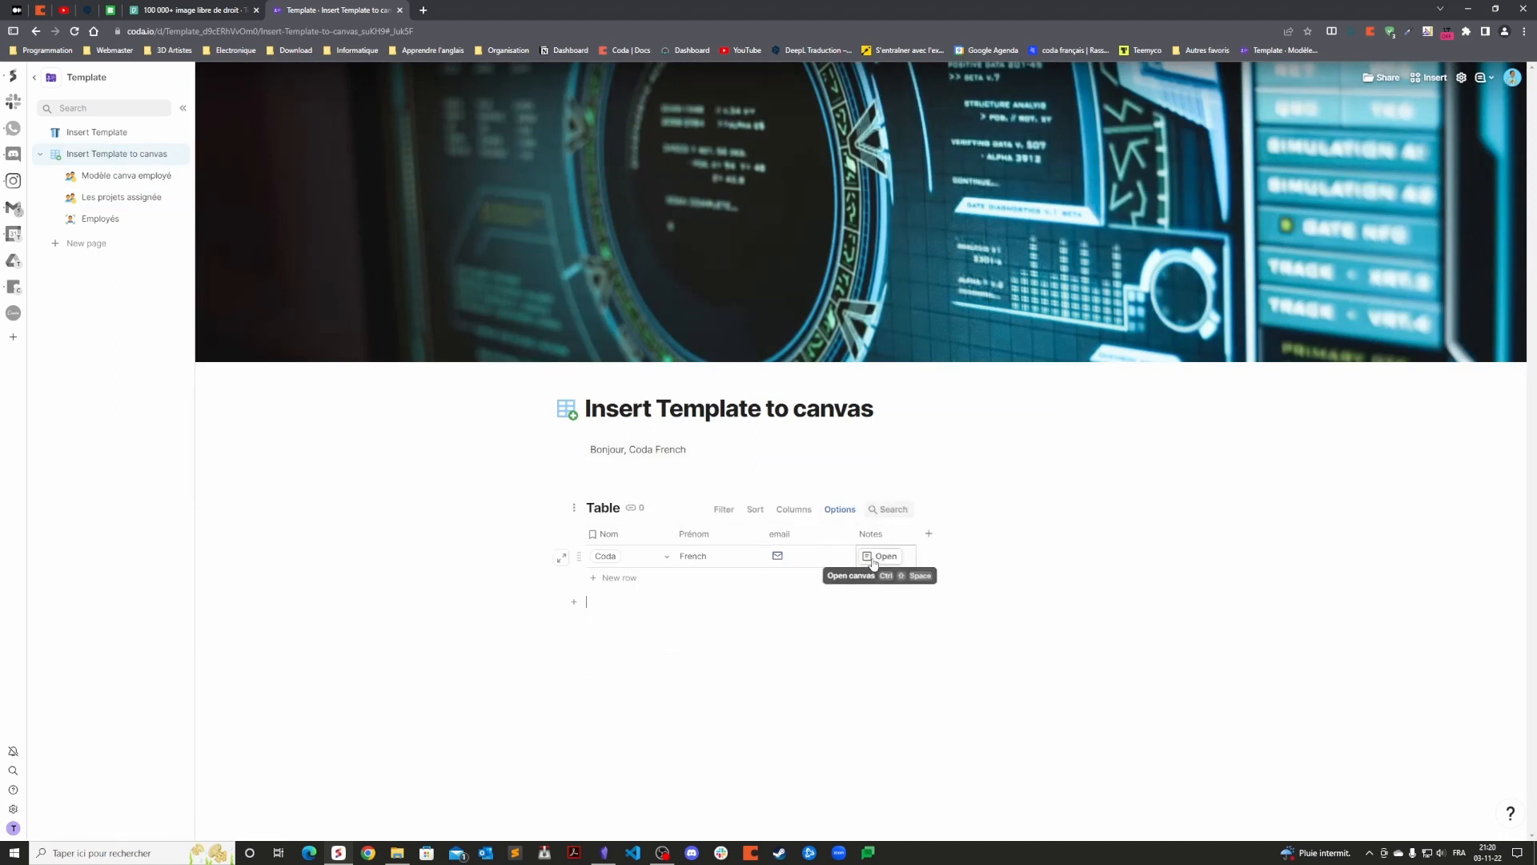
left_click(874, 560)
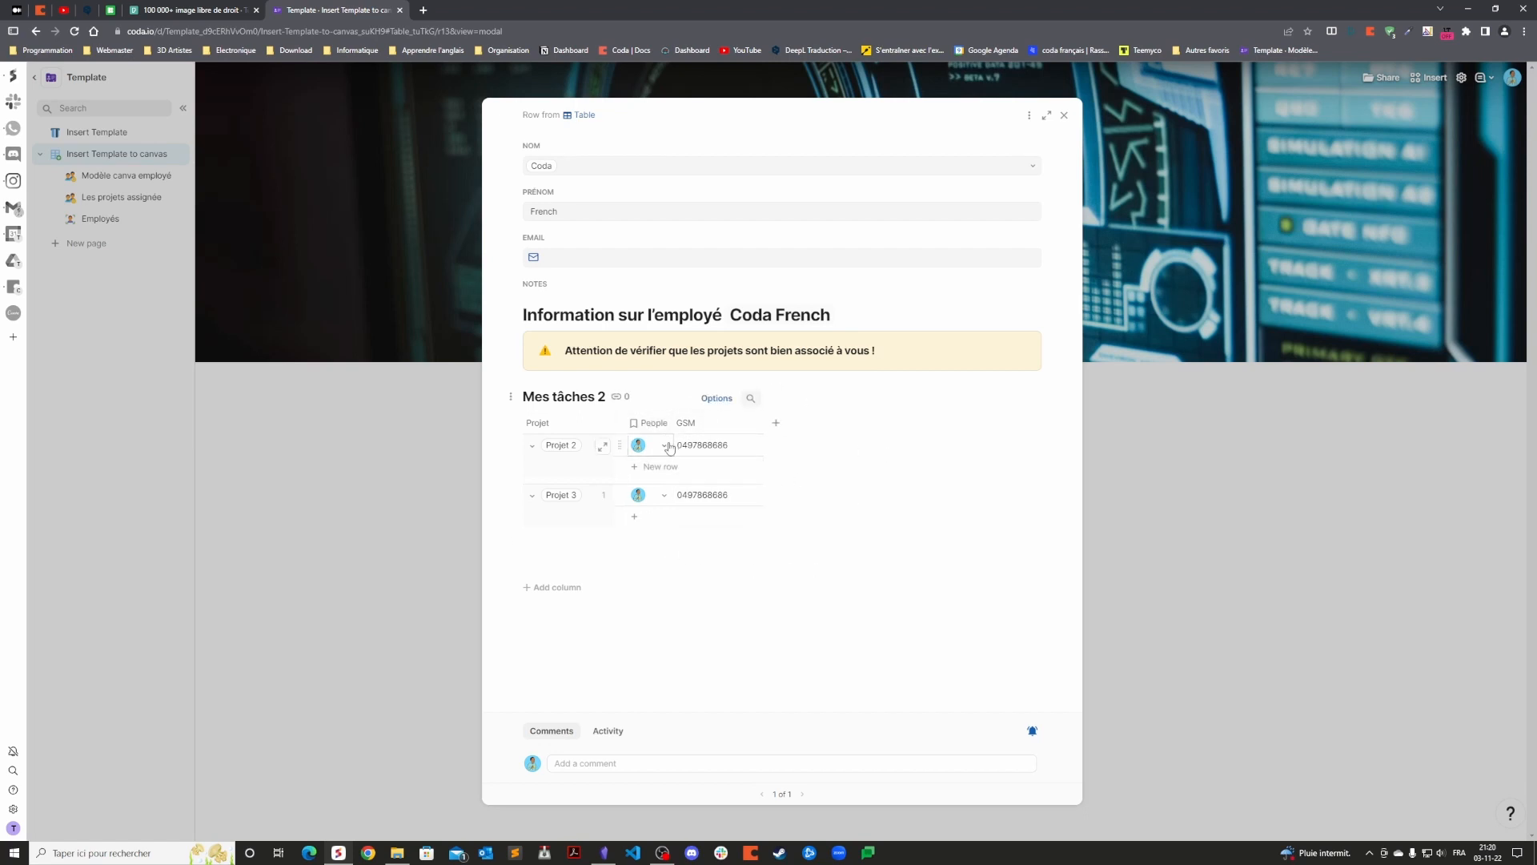
mouse_move(640, 447)
left_click(1064, 115)
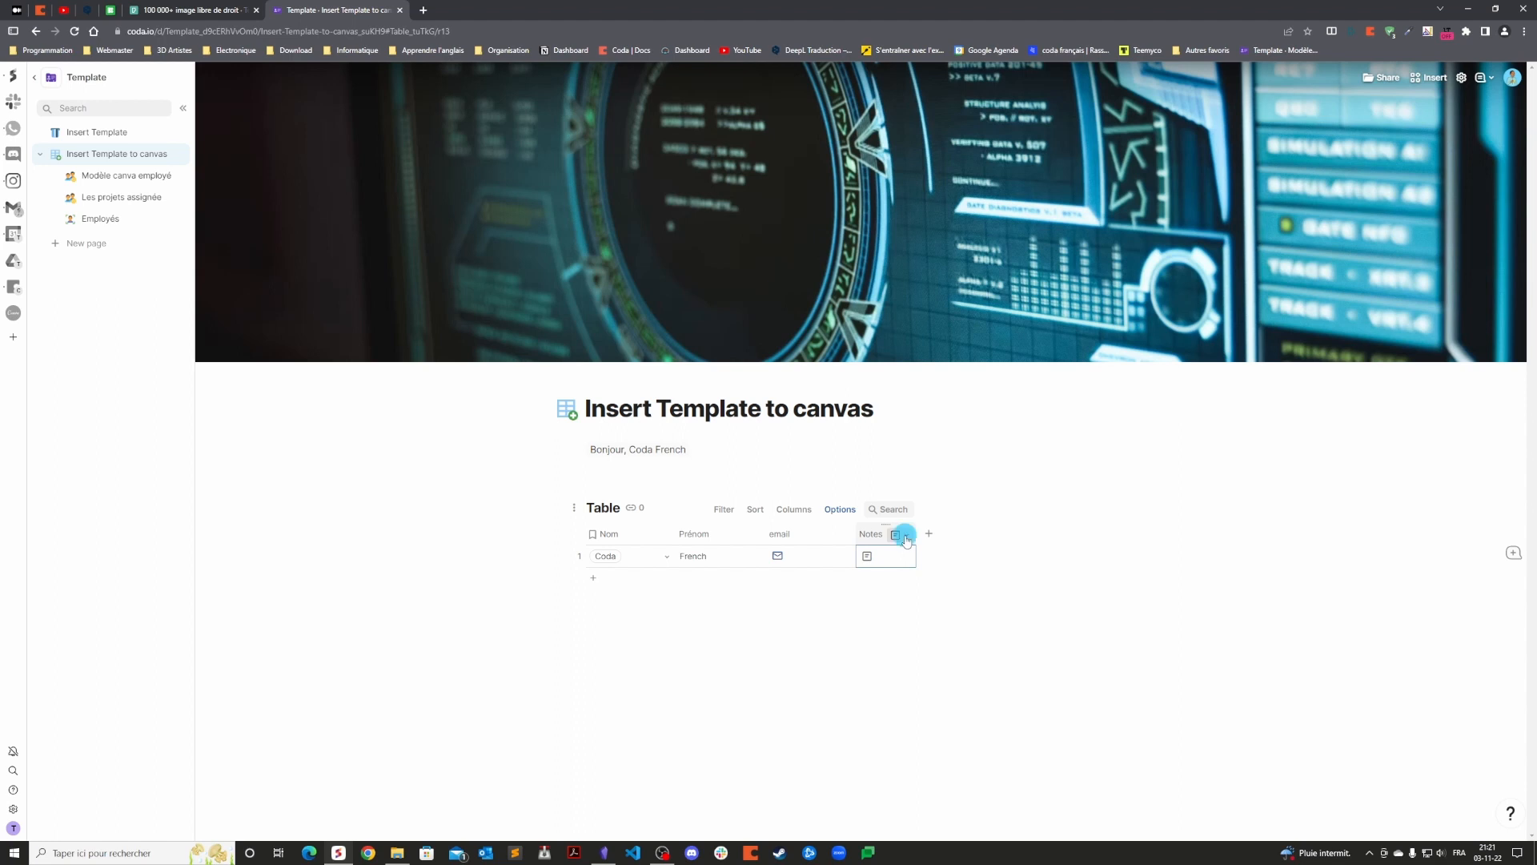
Set Modèle canva employé as the value for new rows in the Notes column's canvas options.
left_click(907, 535)
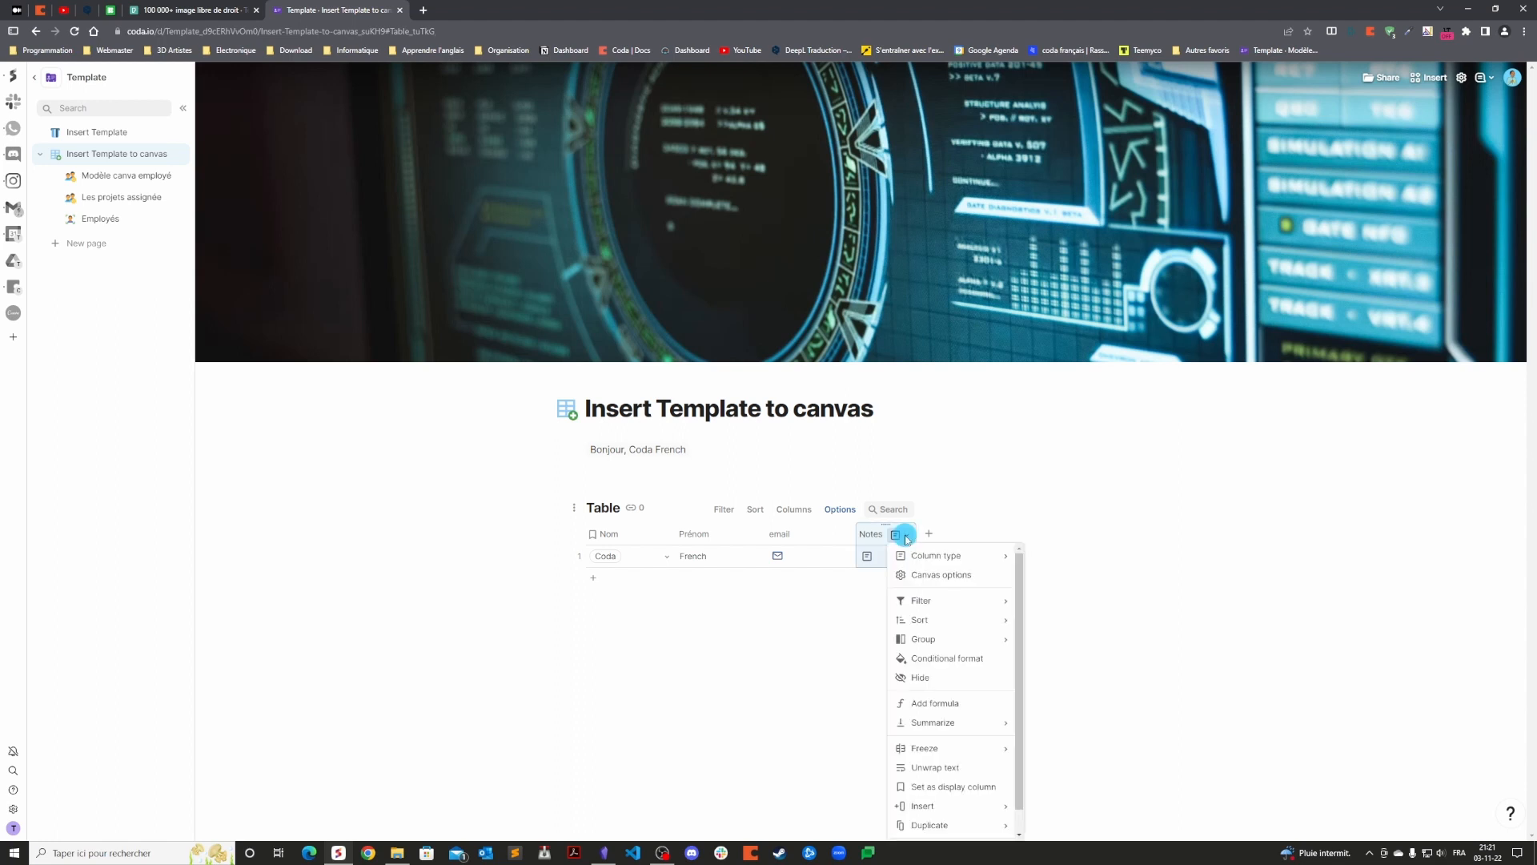
left_click(931, 577)
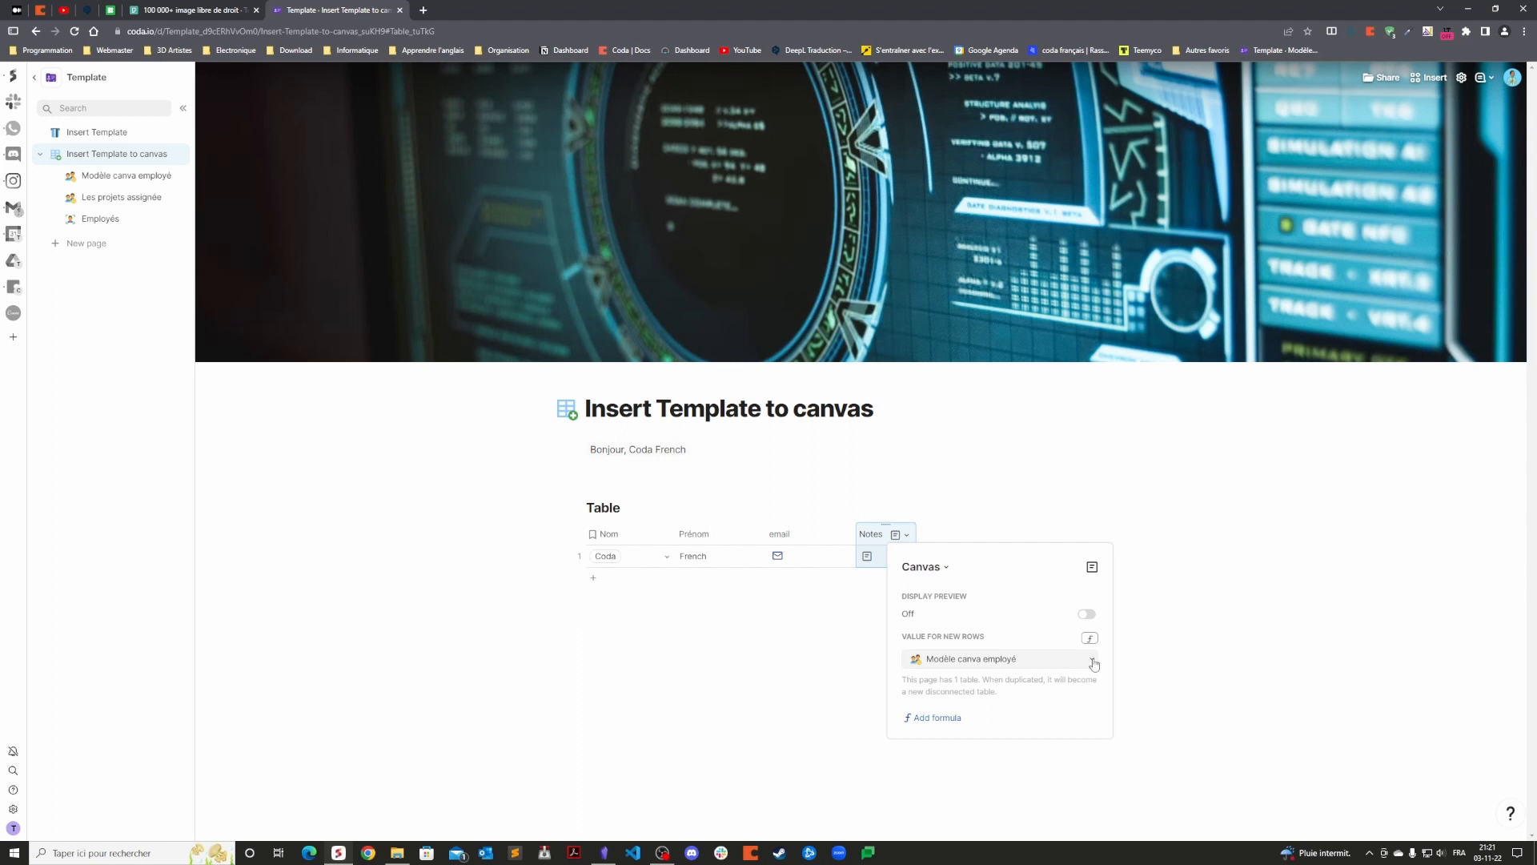
left_click(1032, 658)
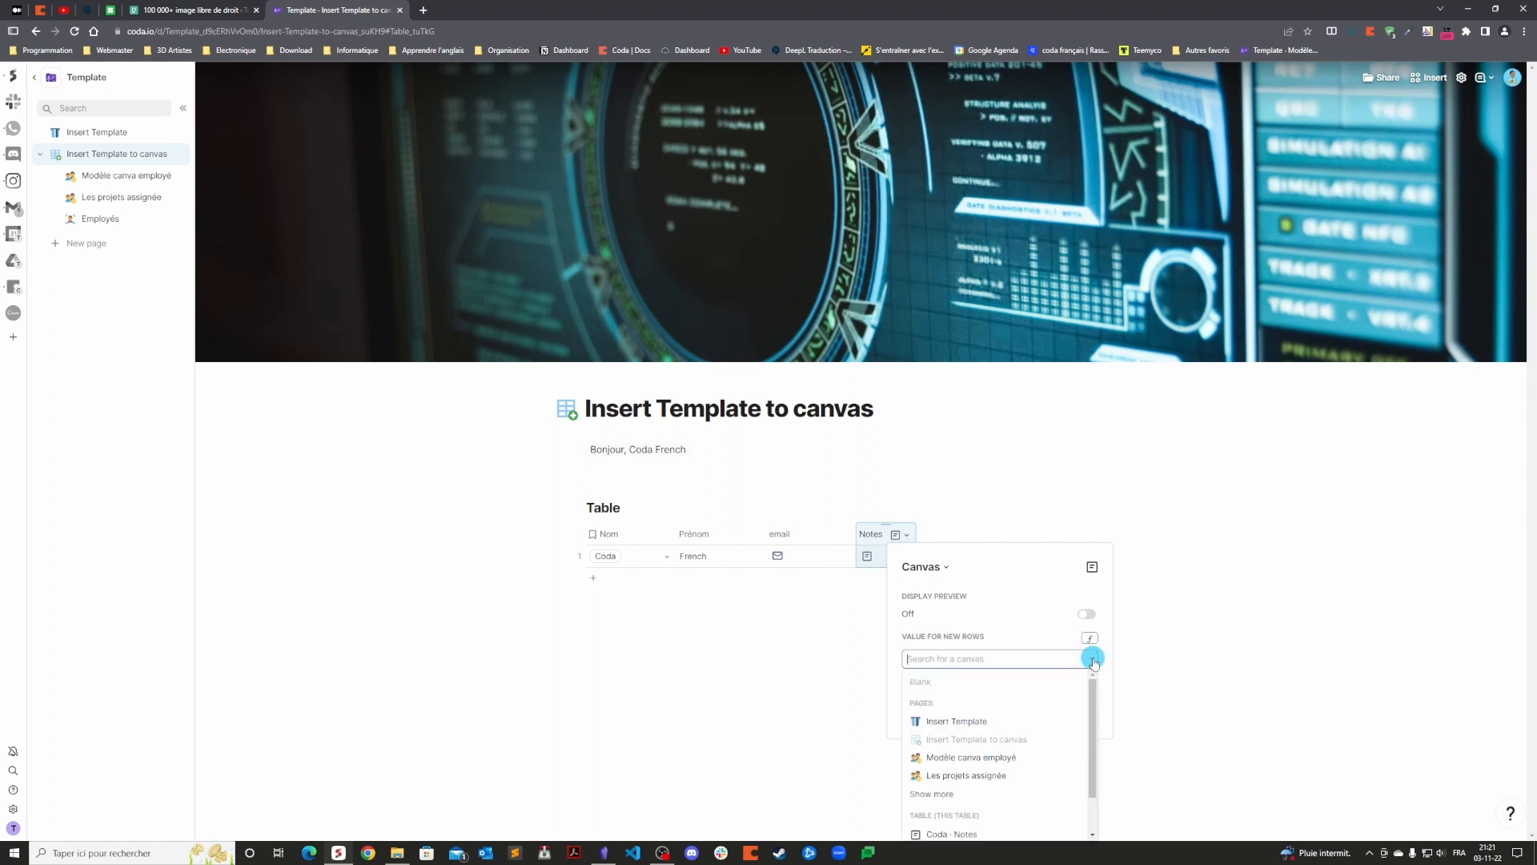
left_click(976, 758)
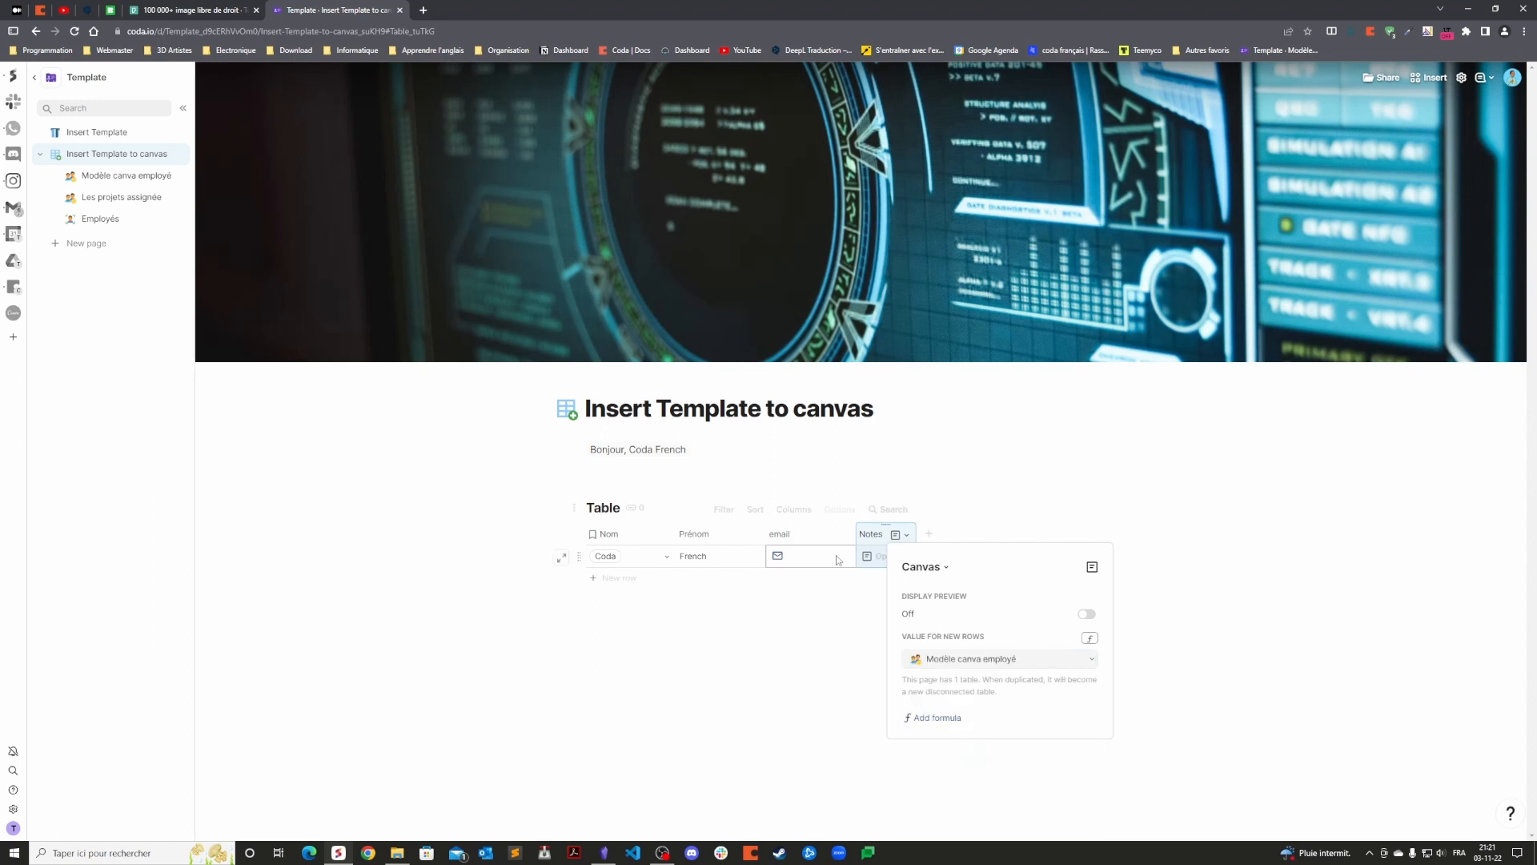
Turn the Notes column's display preview on and off again, and close the canvas options.
left_click(1089, 615)
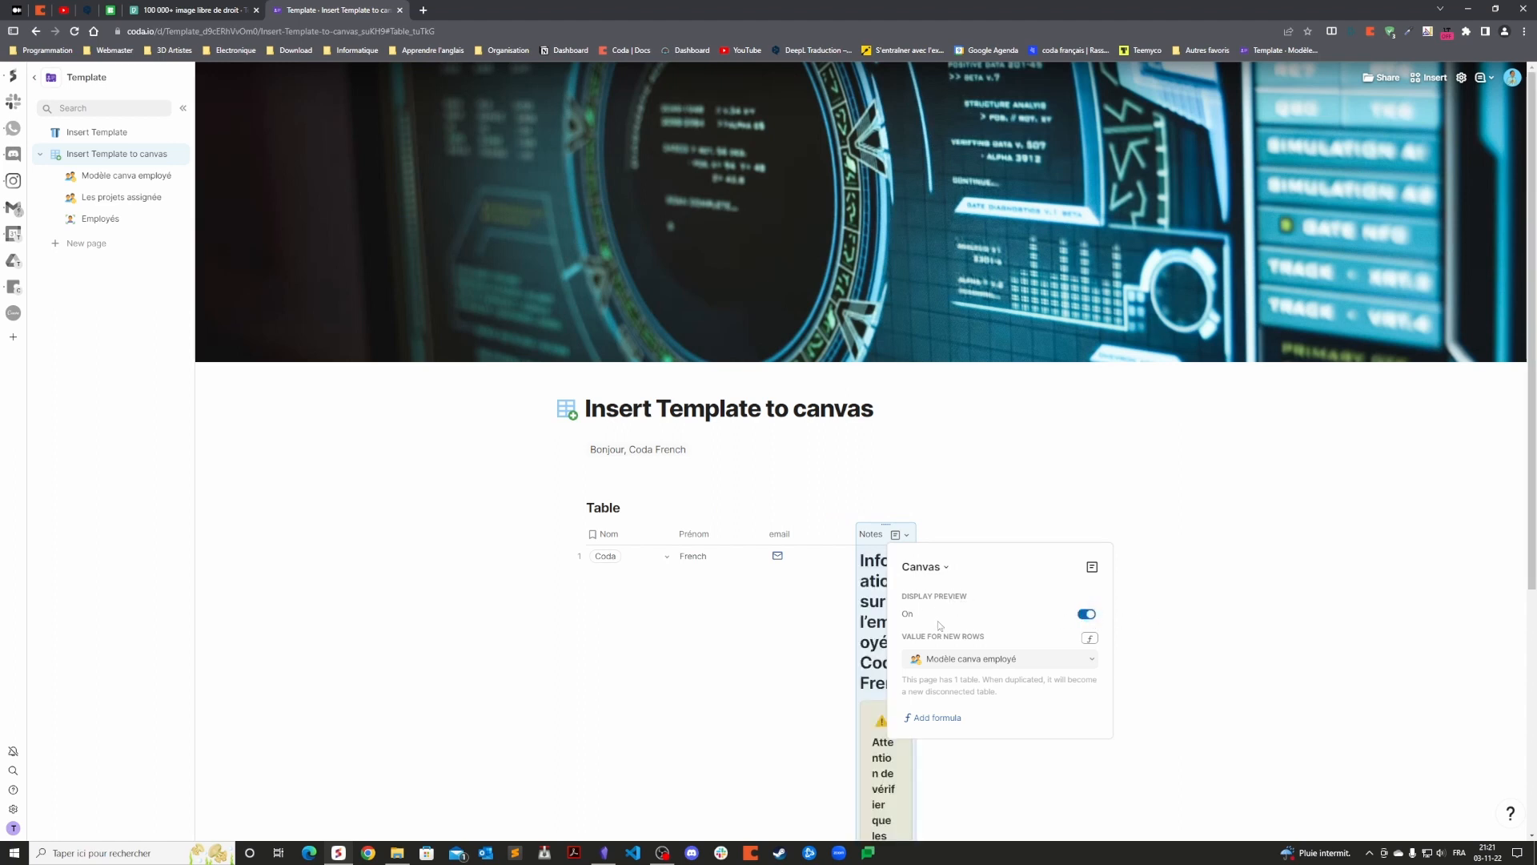
left_click(1086, 614)
left_click(1194, 541)
left_click(824, 634)
Review the row's Notes canvas and the Informations canvas of Projet 2 linked from it, and close them.
left_click(871, 556)
left_click(880, 556)
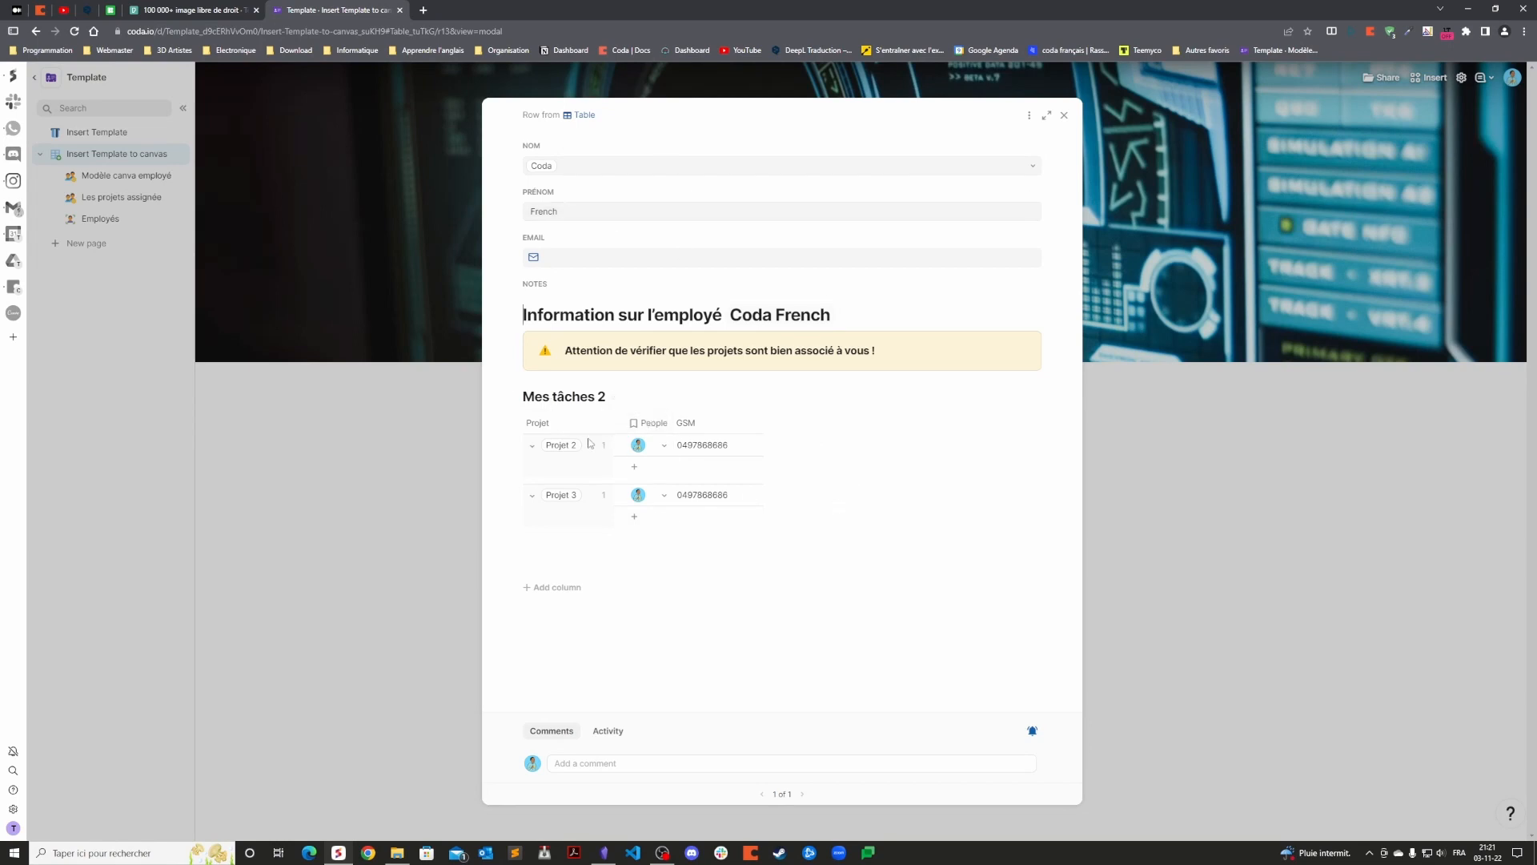
mouse_move(563, 452)
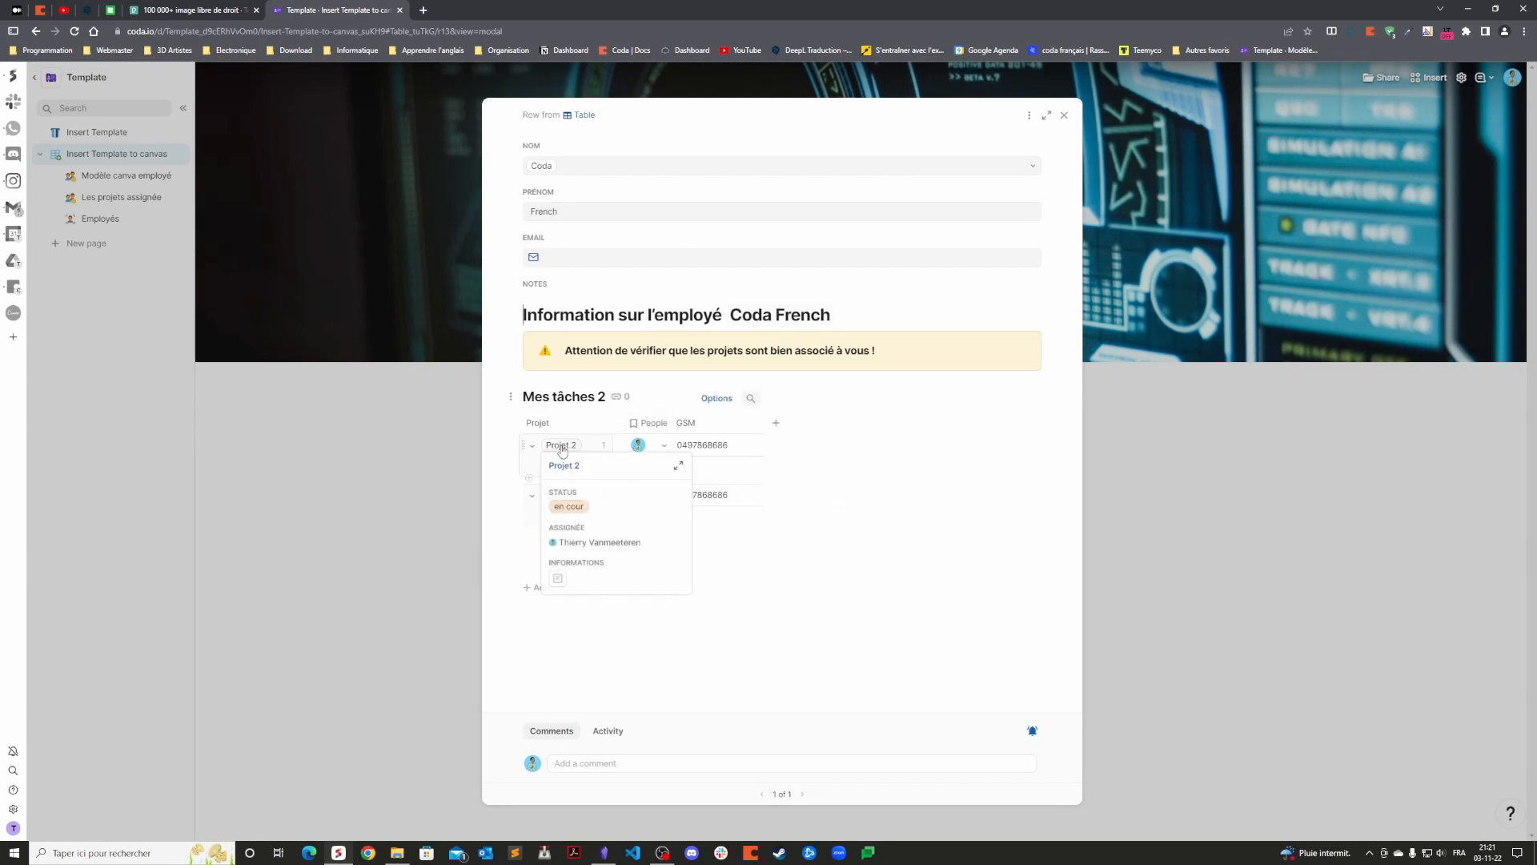
left_click(558, 581)
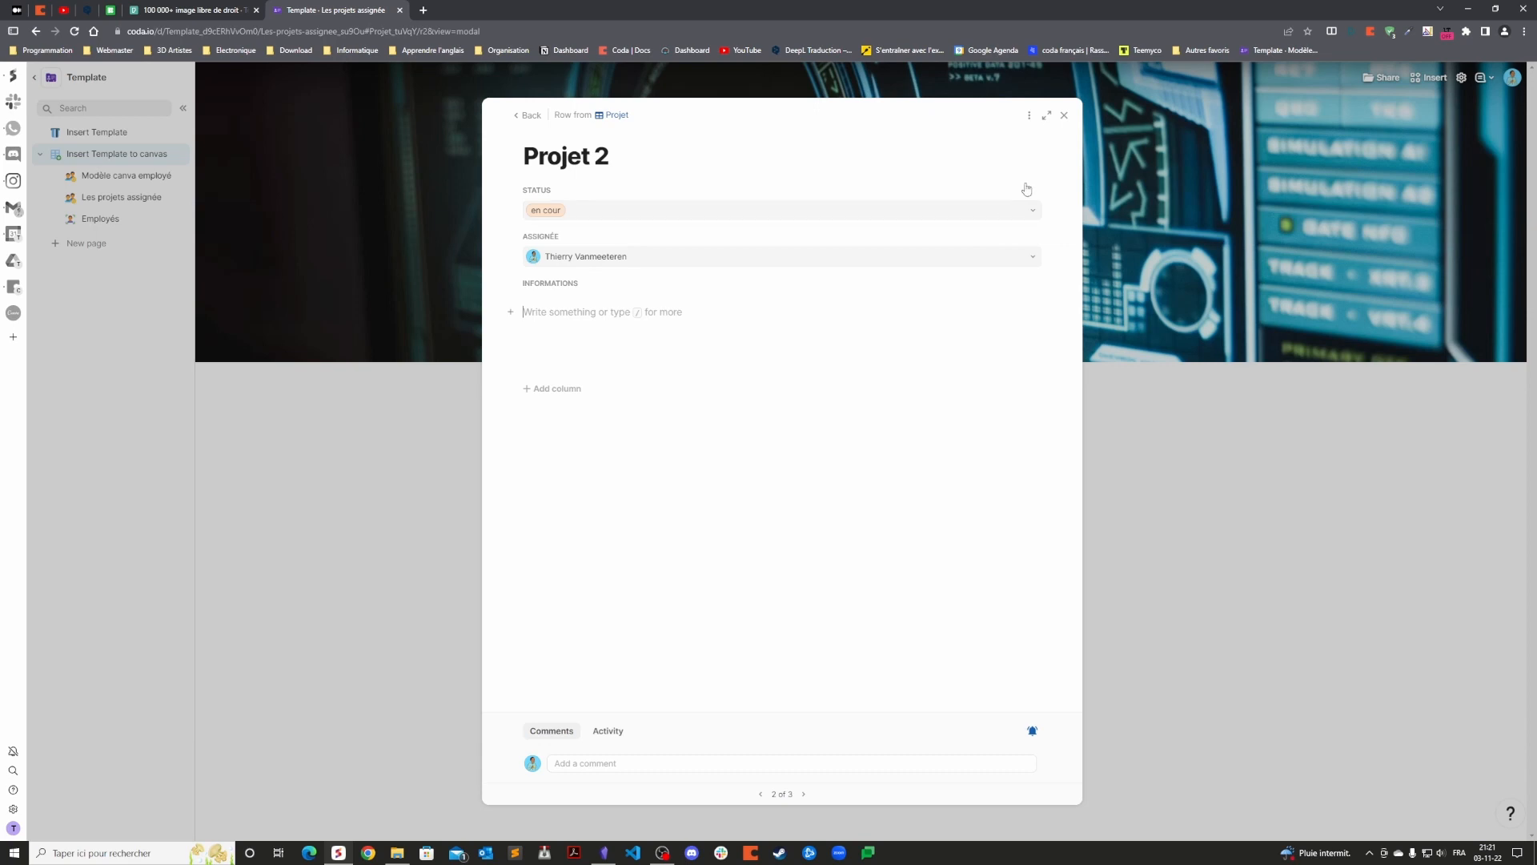
left_click(1064, 115)
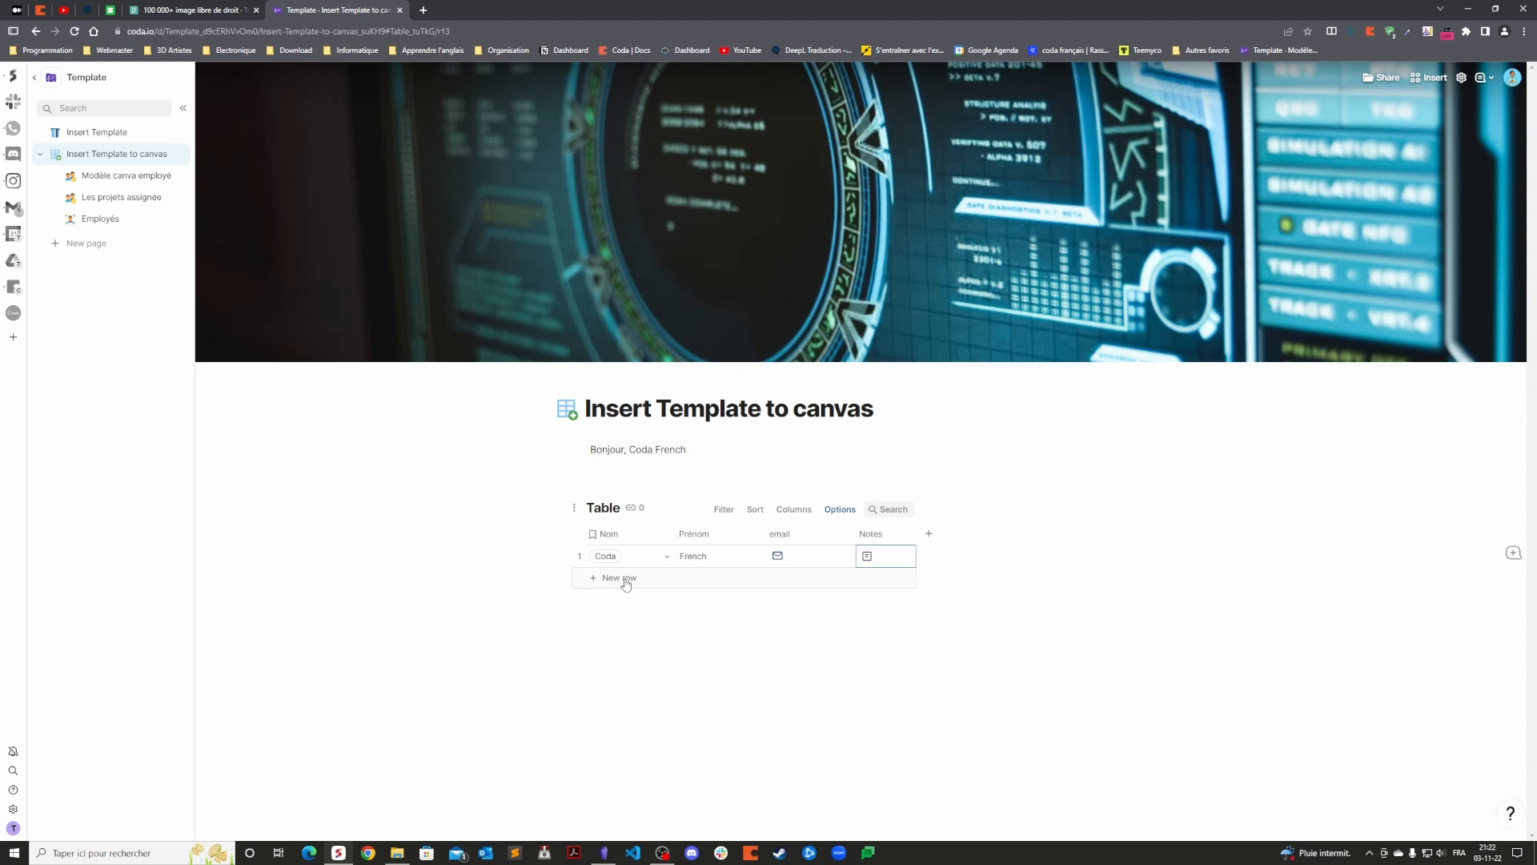
left_click(882, 554)
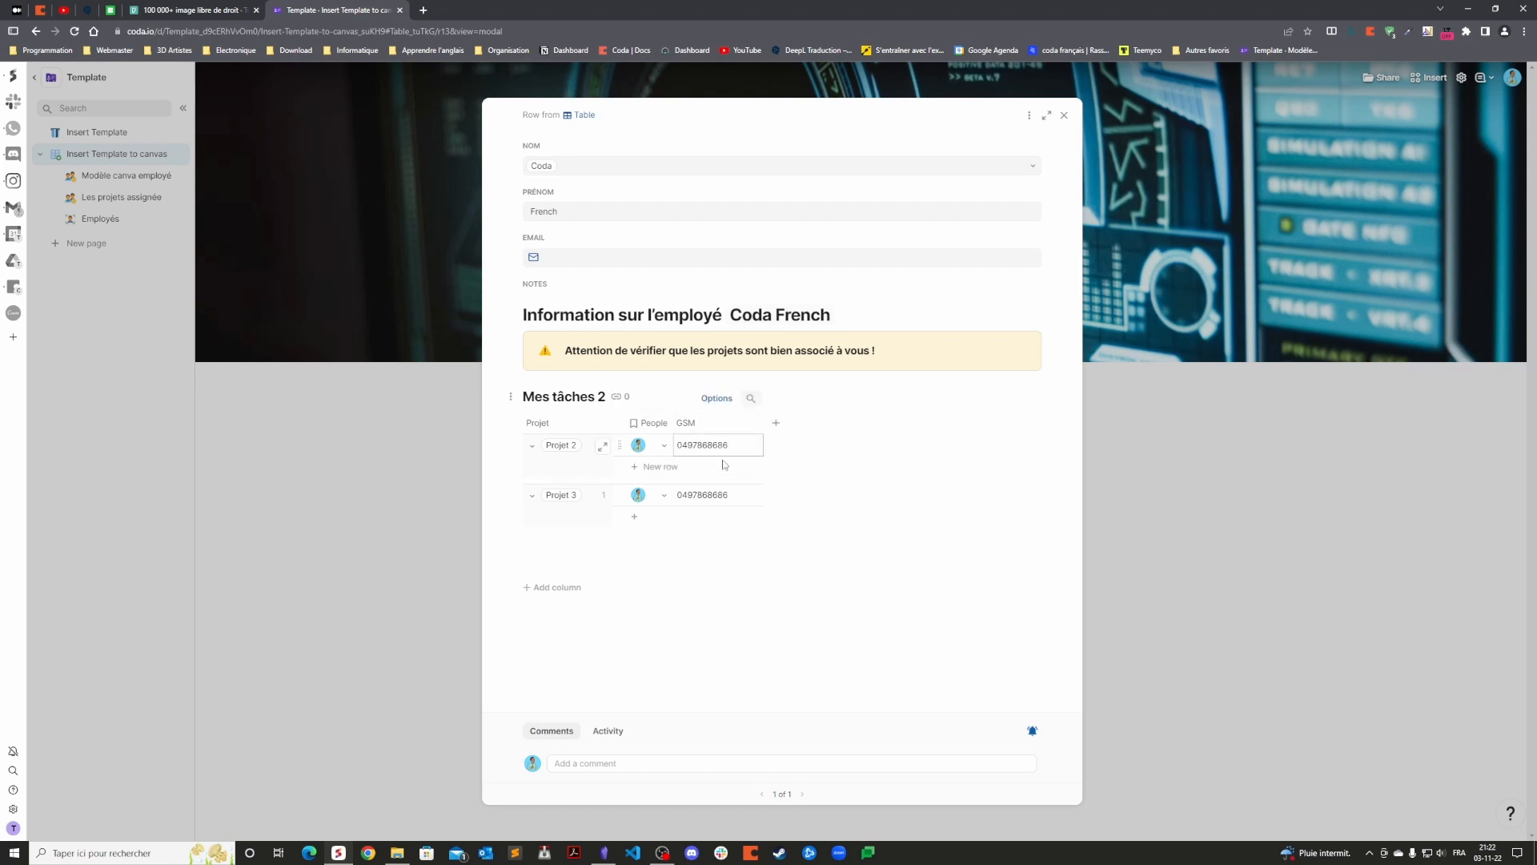
left_click(1063, 116)
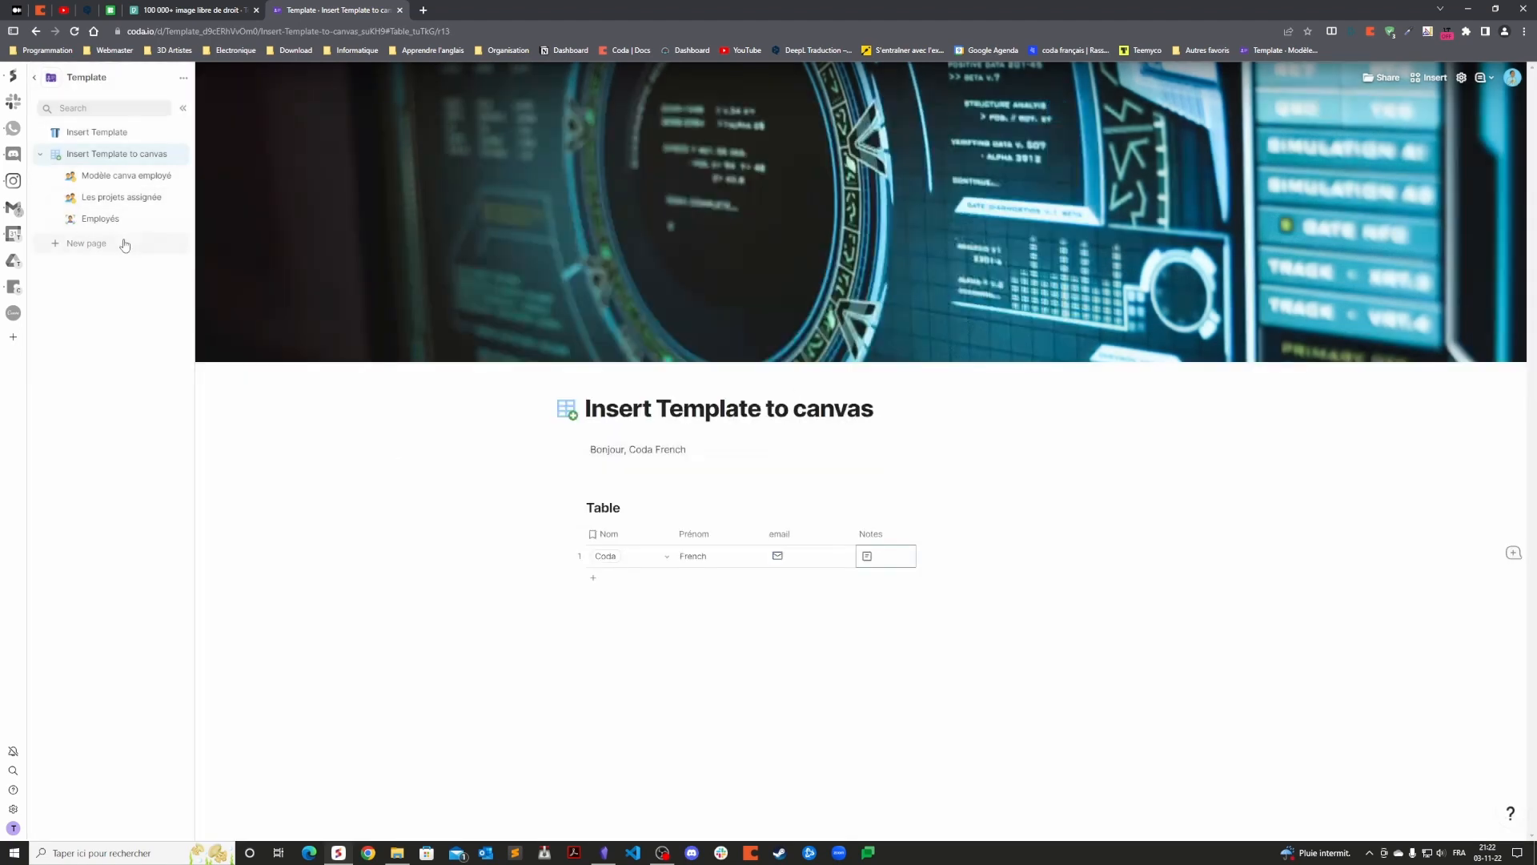
Open the Les projets assignée page, try renaming Projet 1 in the Projet table as Faire la vaisselle, and undo that rename.
left_click(122, 197)
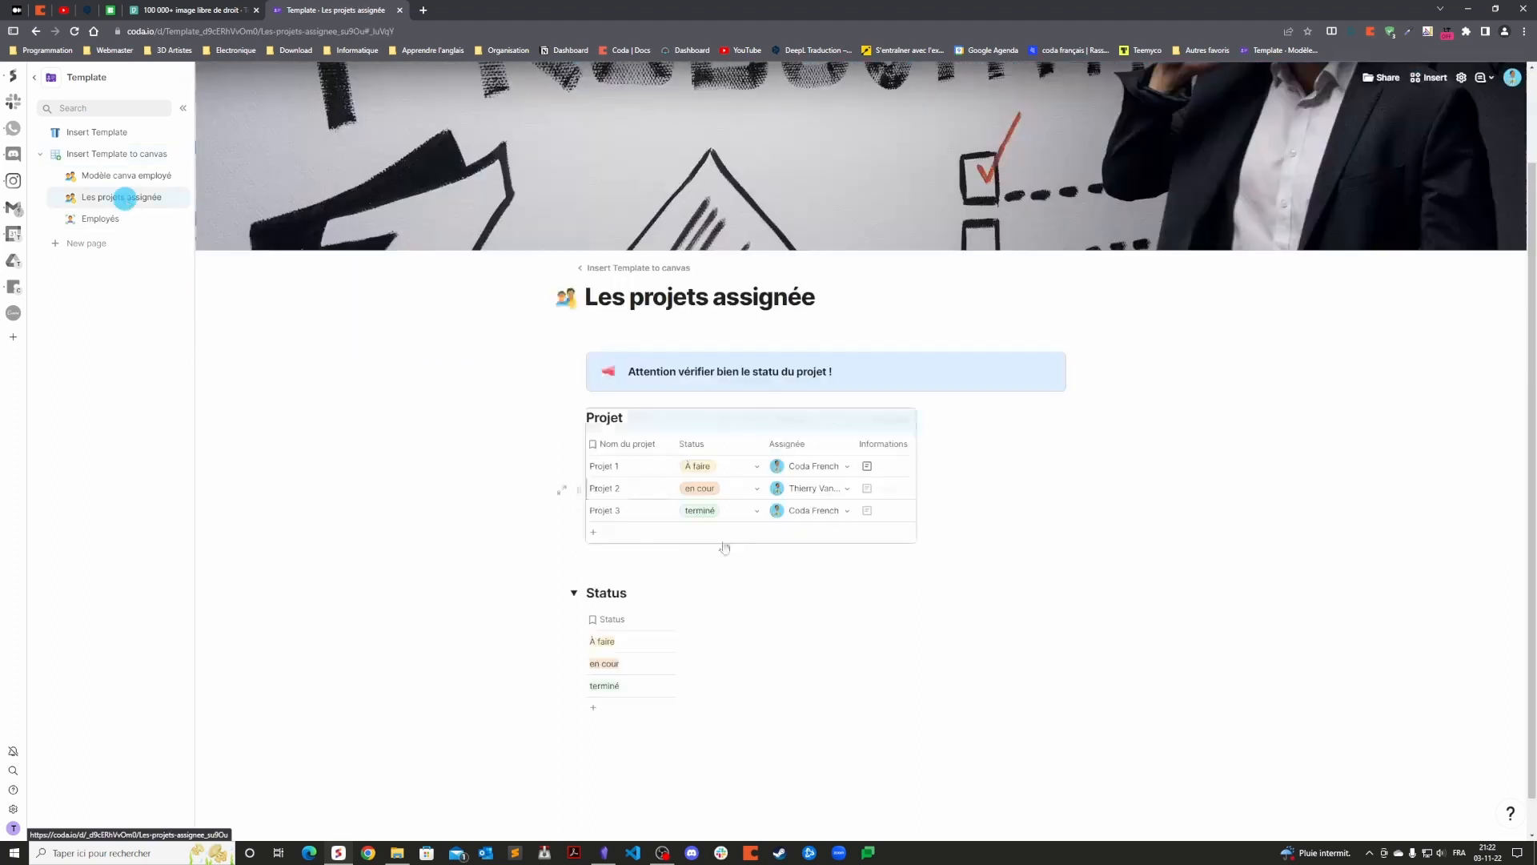
left_click(631, 469)
left_click(634, 468)
triple_click(640, 467)
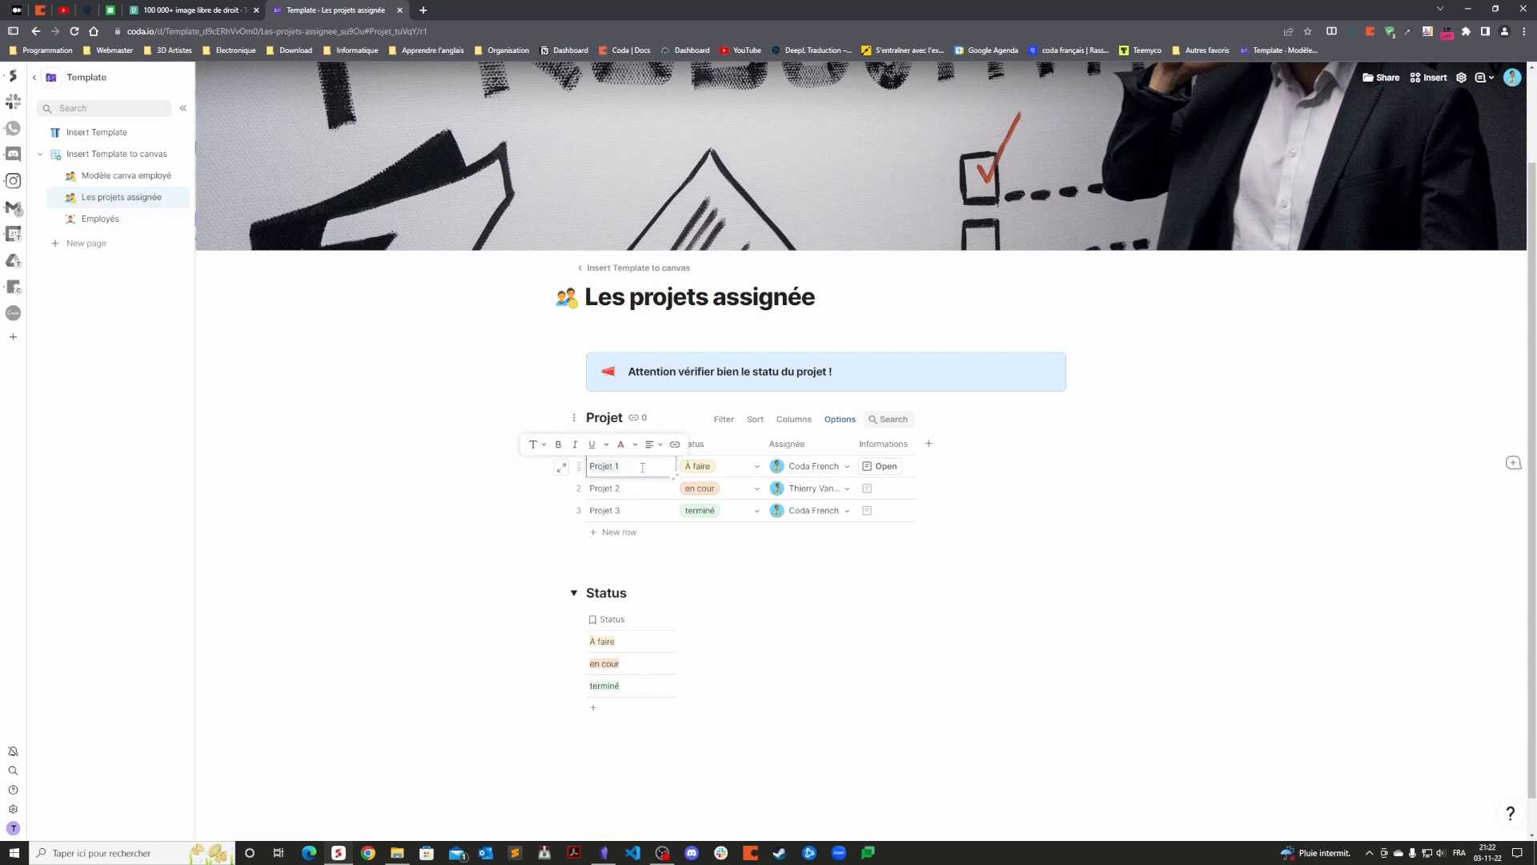
type("Faire la vaisselle")
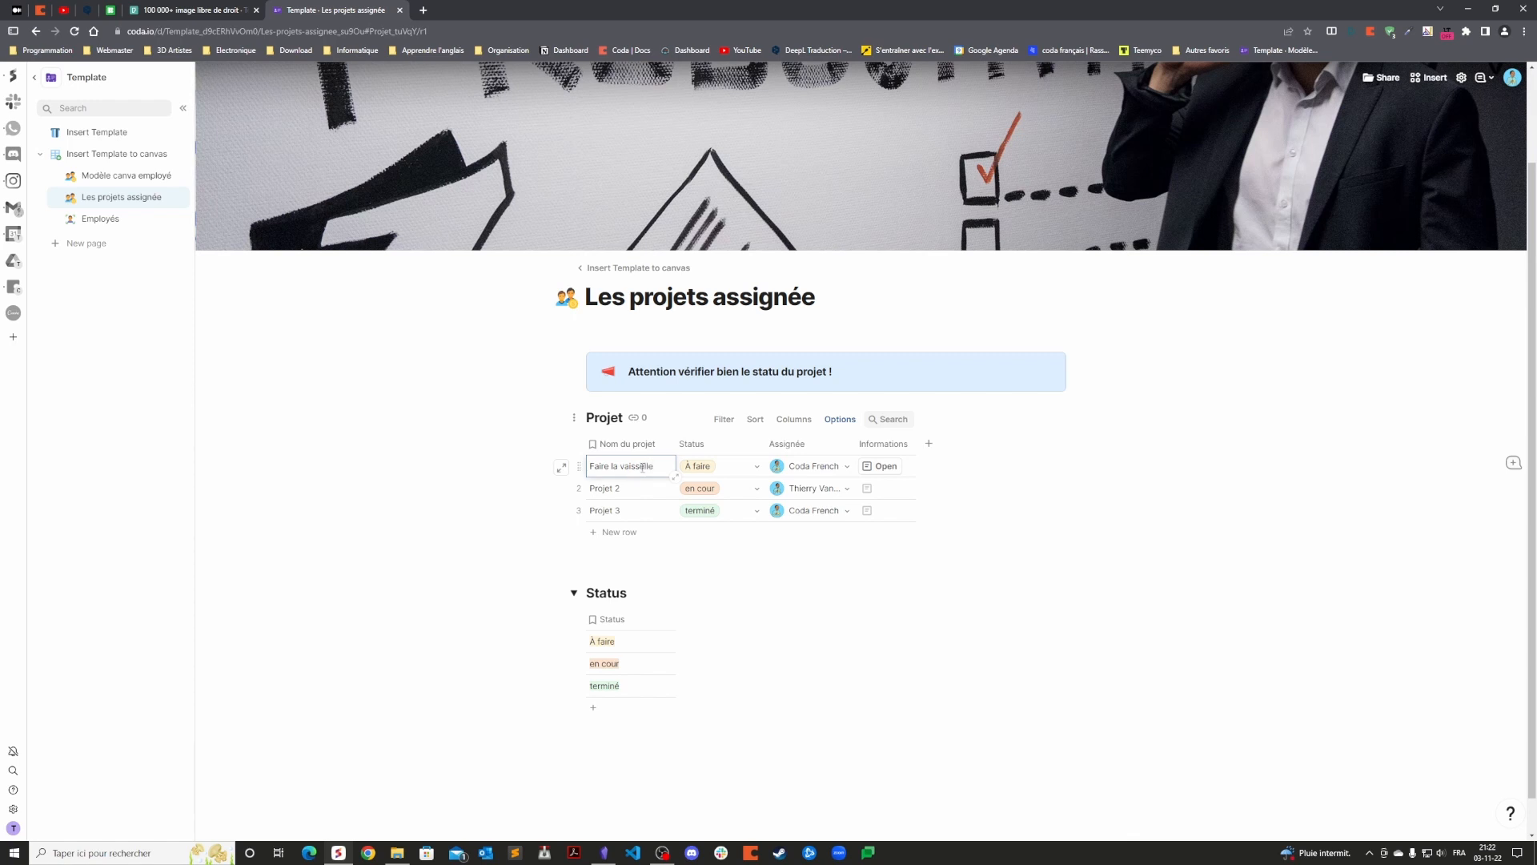
left_click(432, 486)
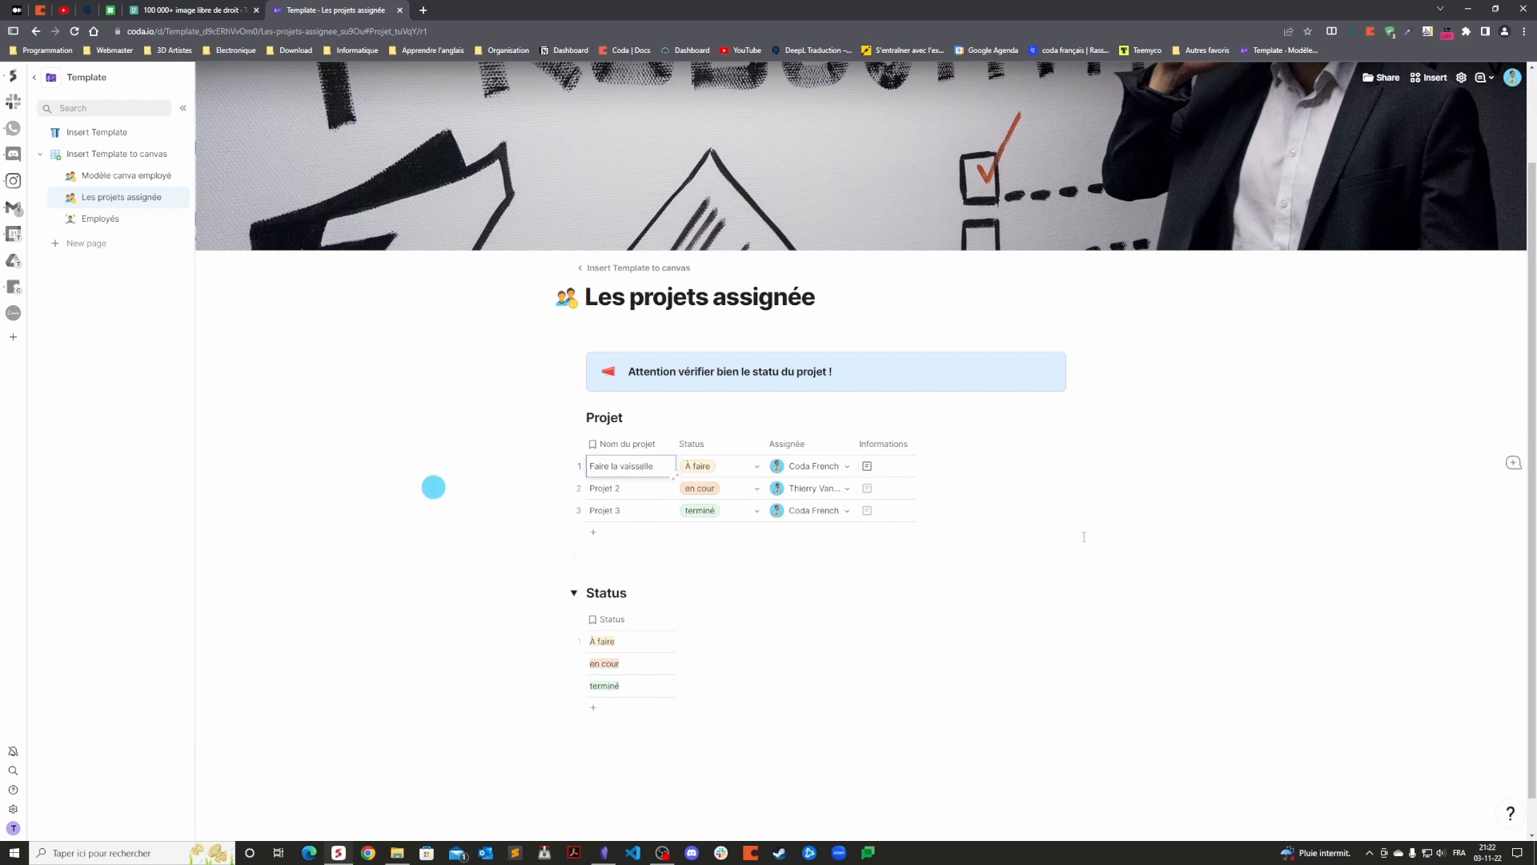
key("ctrl+z")
left_click(1052, 562)
Rename Projet 1 in the Projet table as faire vaisselle.
left_click(641, 466)
left_click(641, 467)
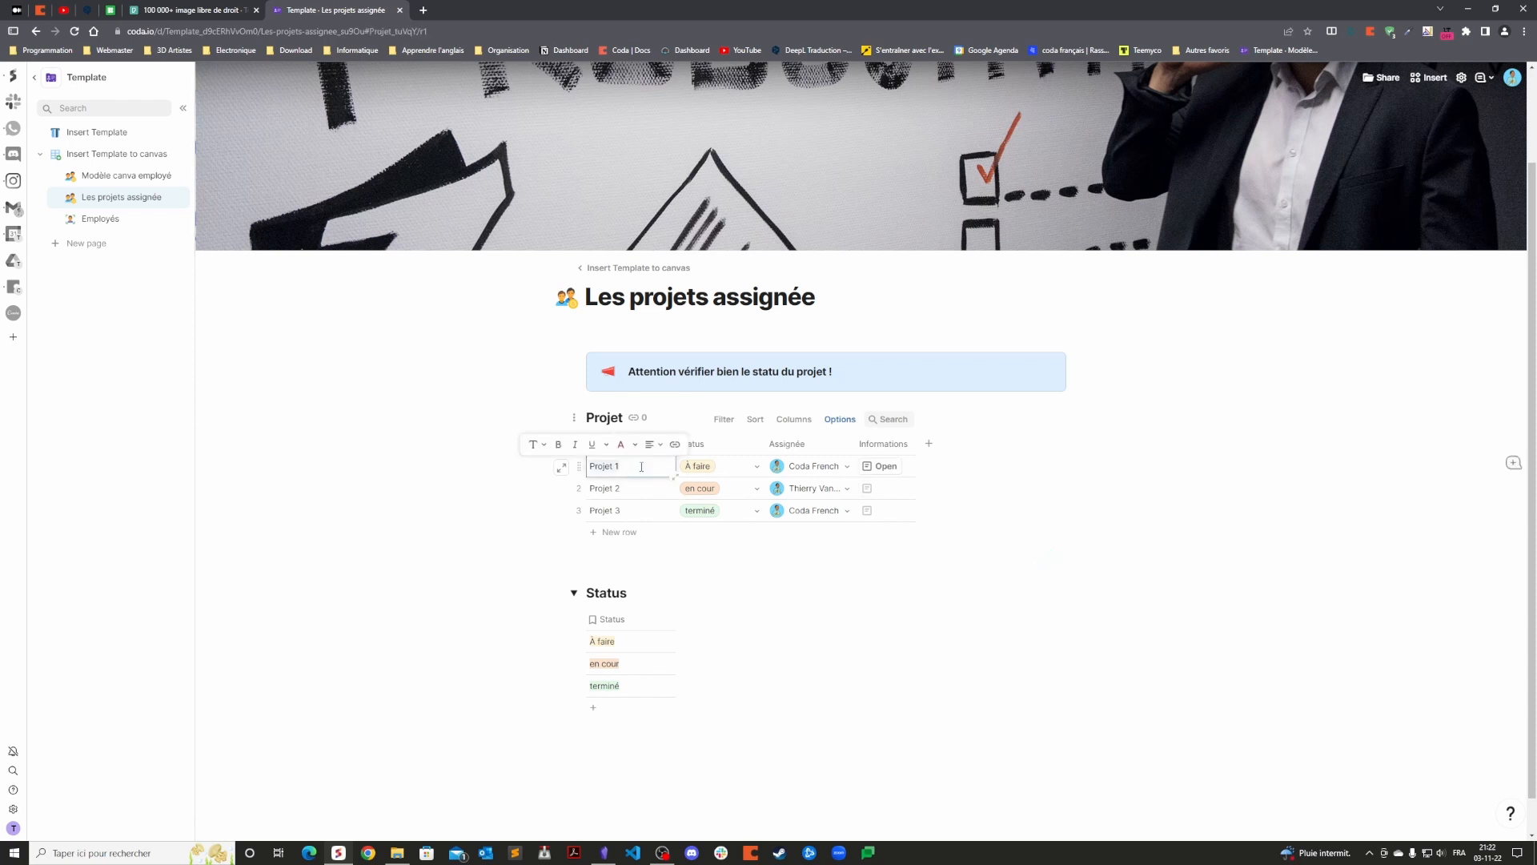
type("faire vaisselle")
key("Return")
left_click(200, 480)
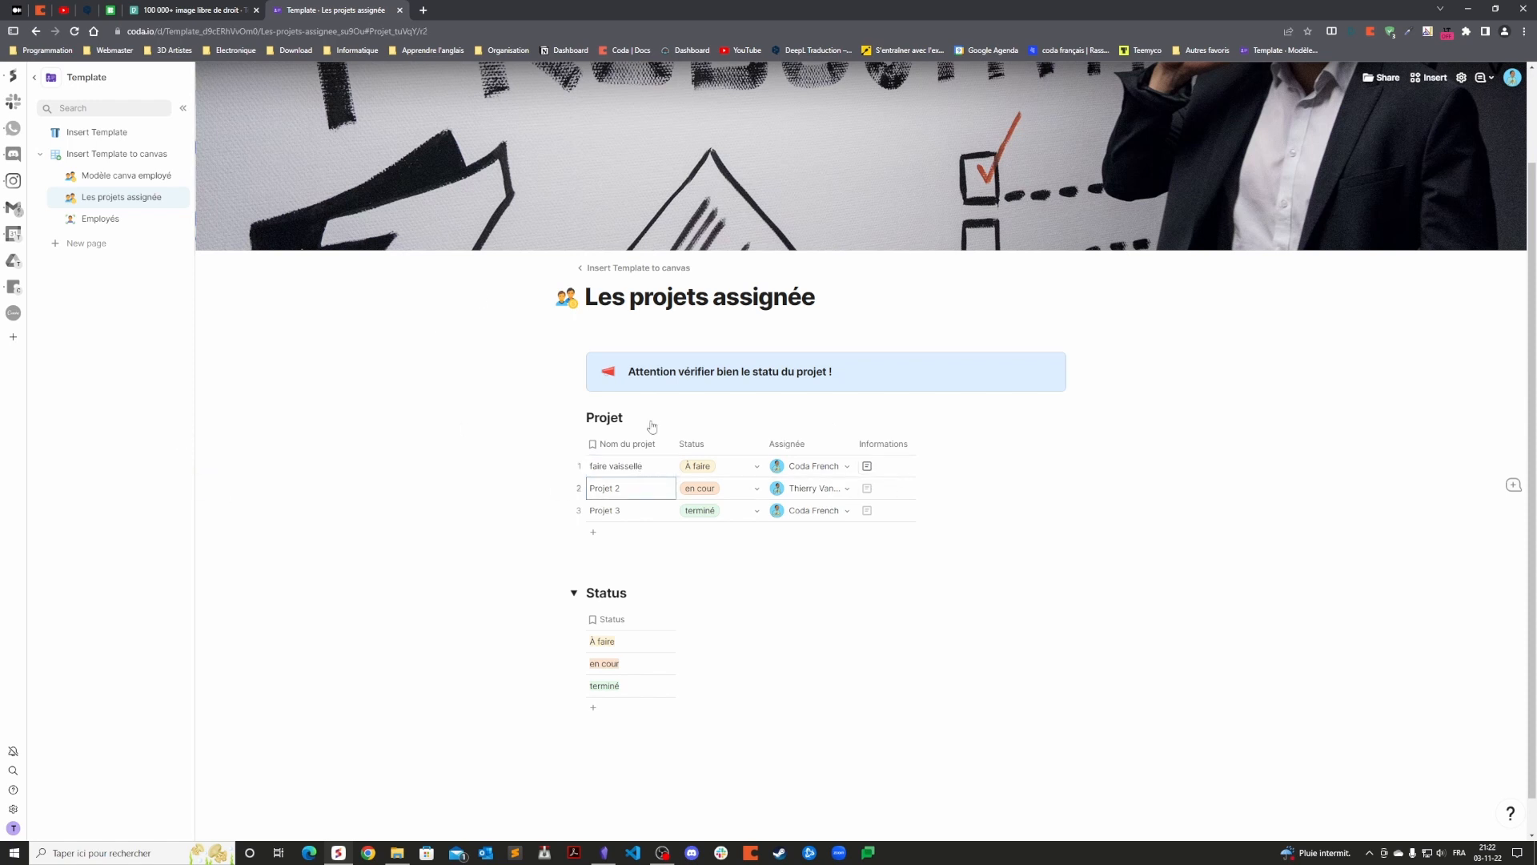
Return to the Insert Template to canvas page and open the Notes canvas of the table's only row.
left_click(114, 155)
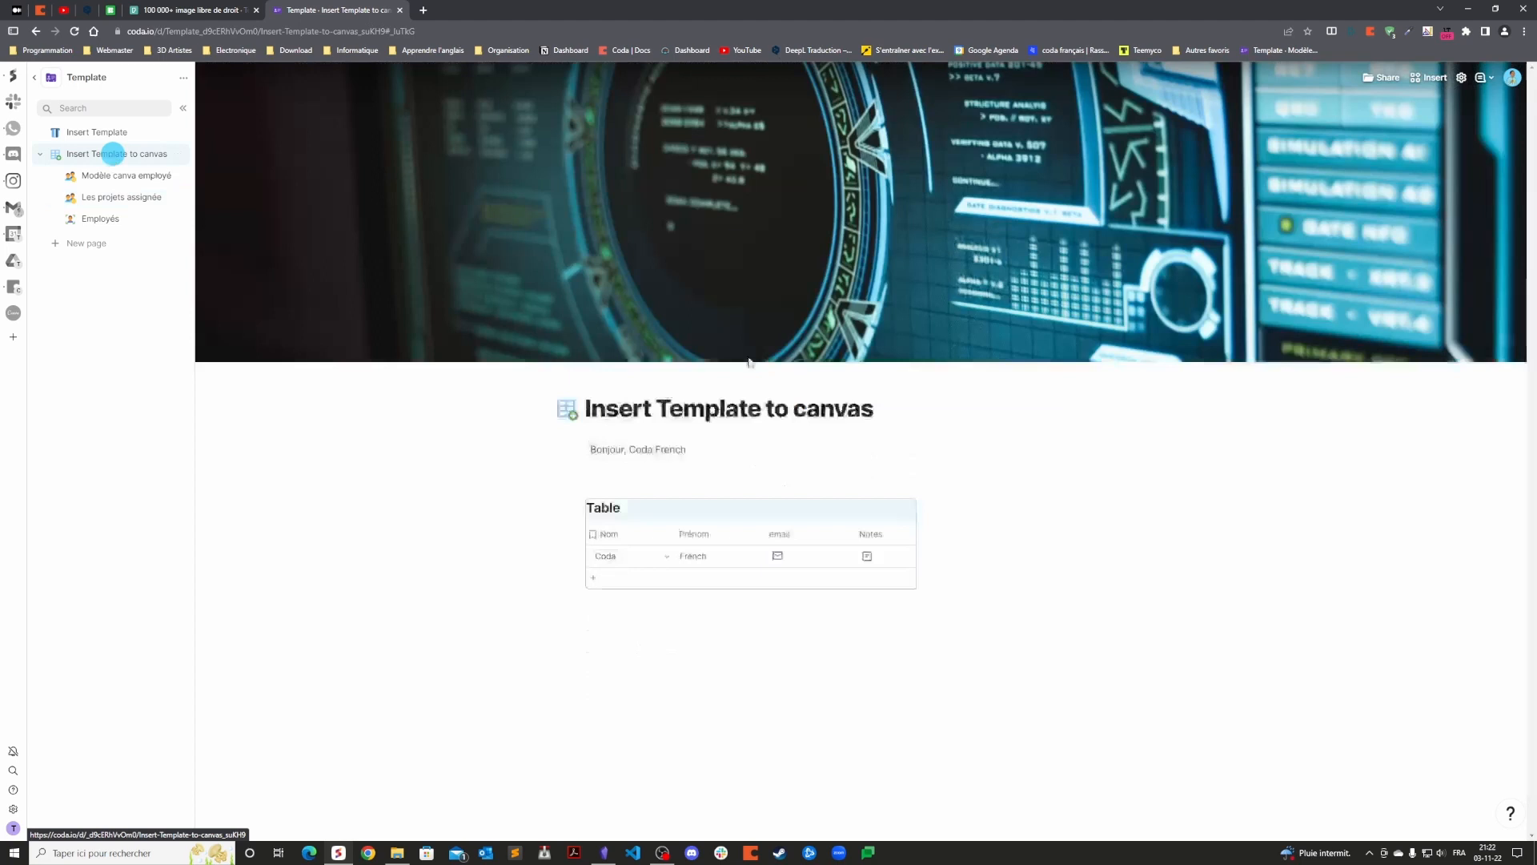
left_click(878, 555)
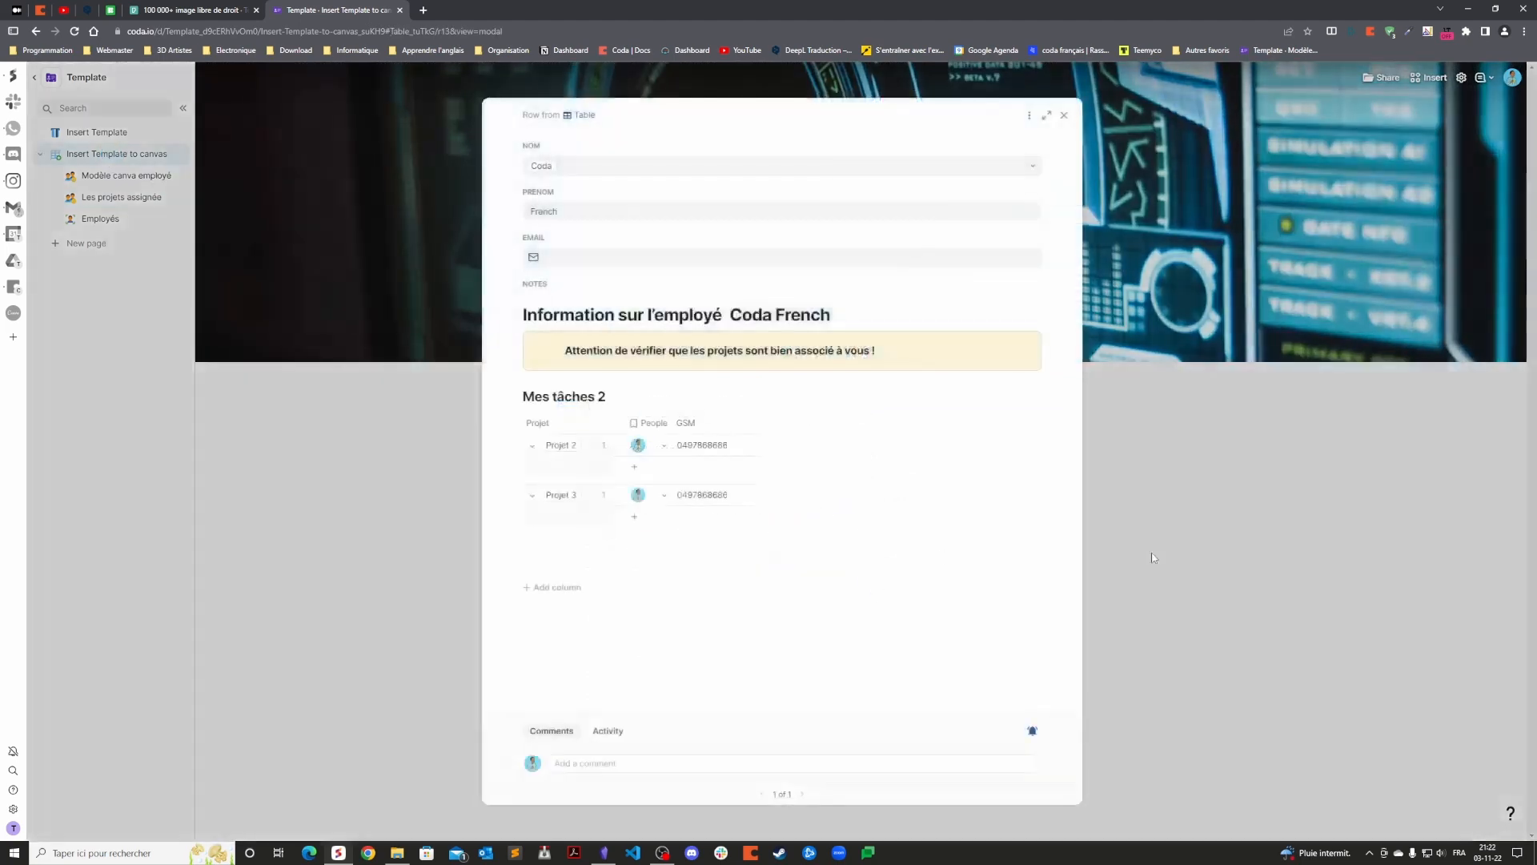
left_click(973, 529)
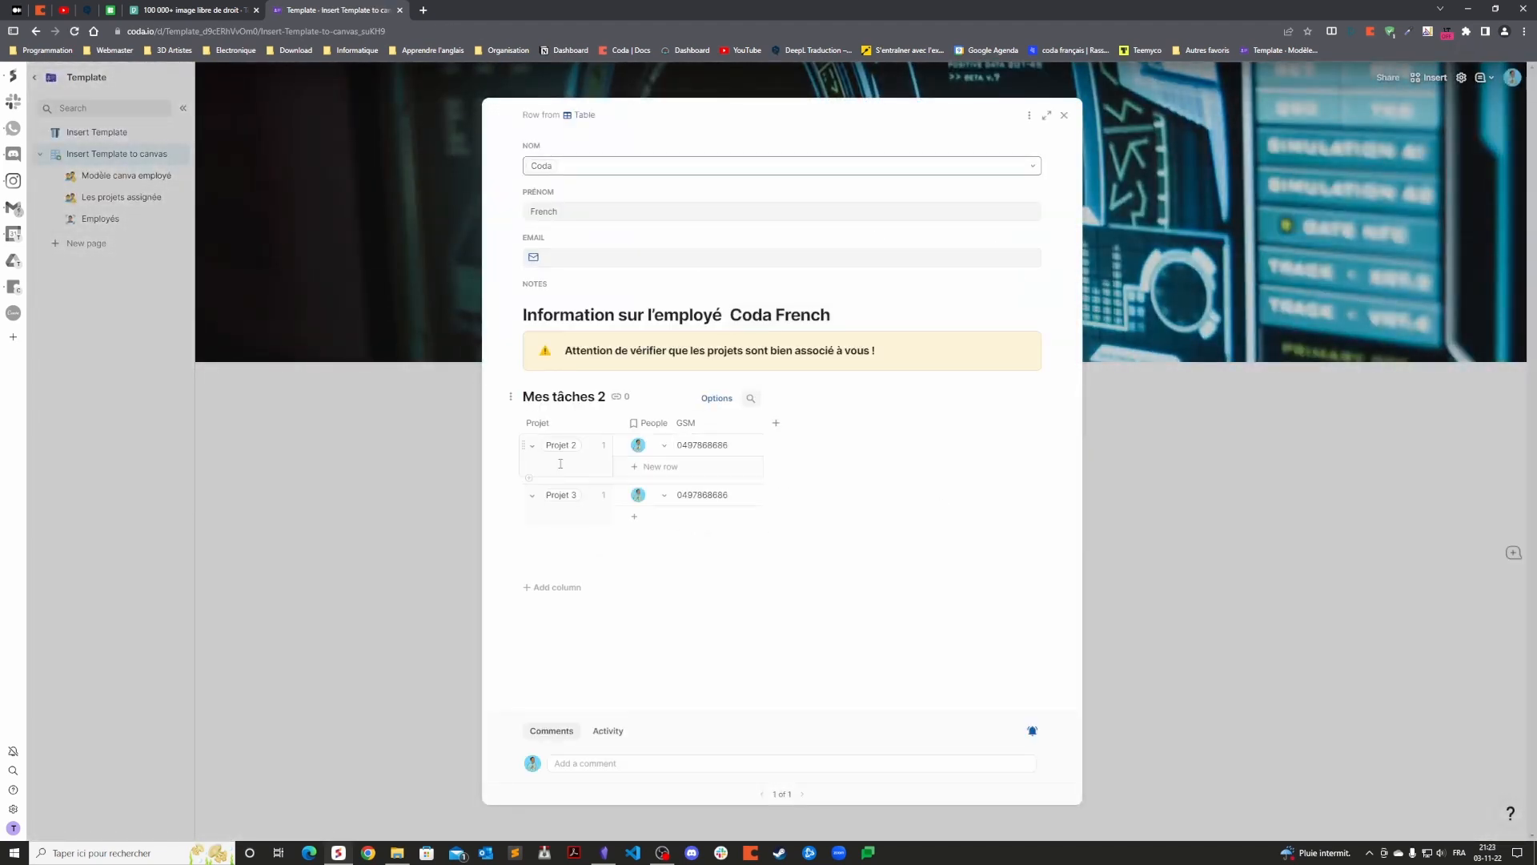
Collapse and re-expand the Projet 2 group in the Mes tâches 2 table, and ungroup its Projet column.
left_click(528, 448)
left_click(532, 445)
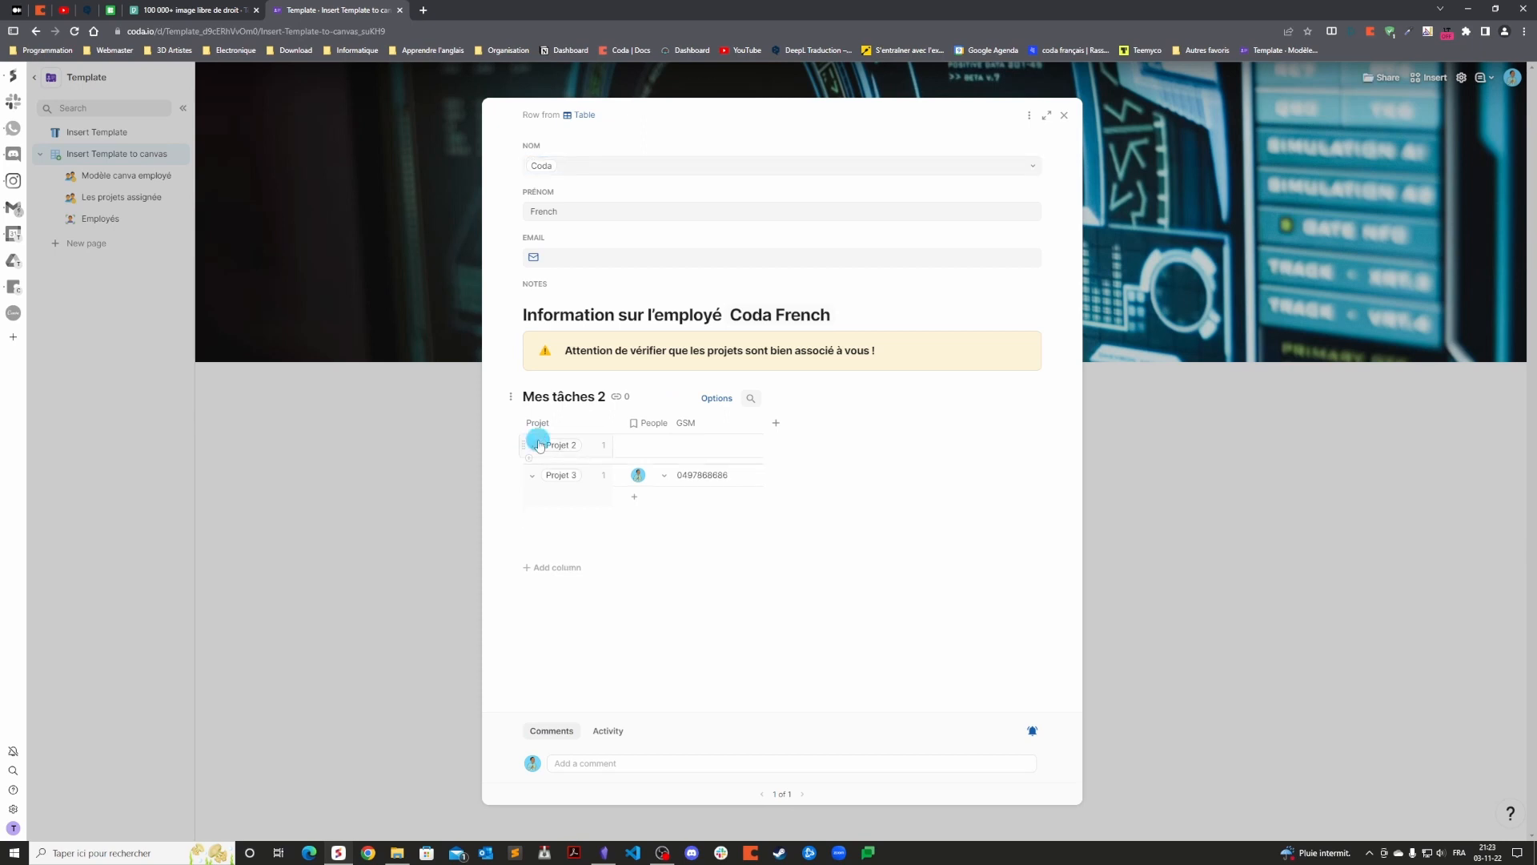
left_click(595, 424)
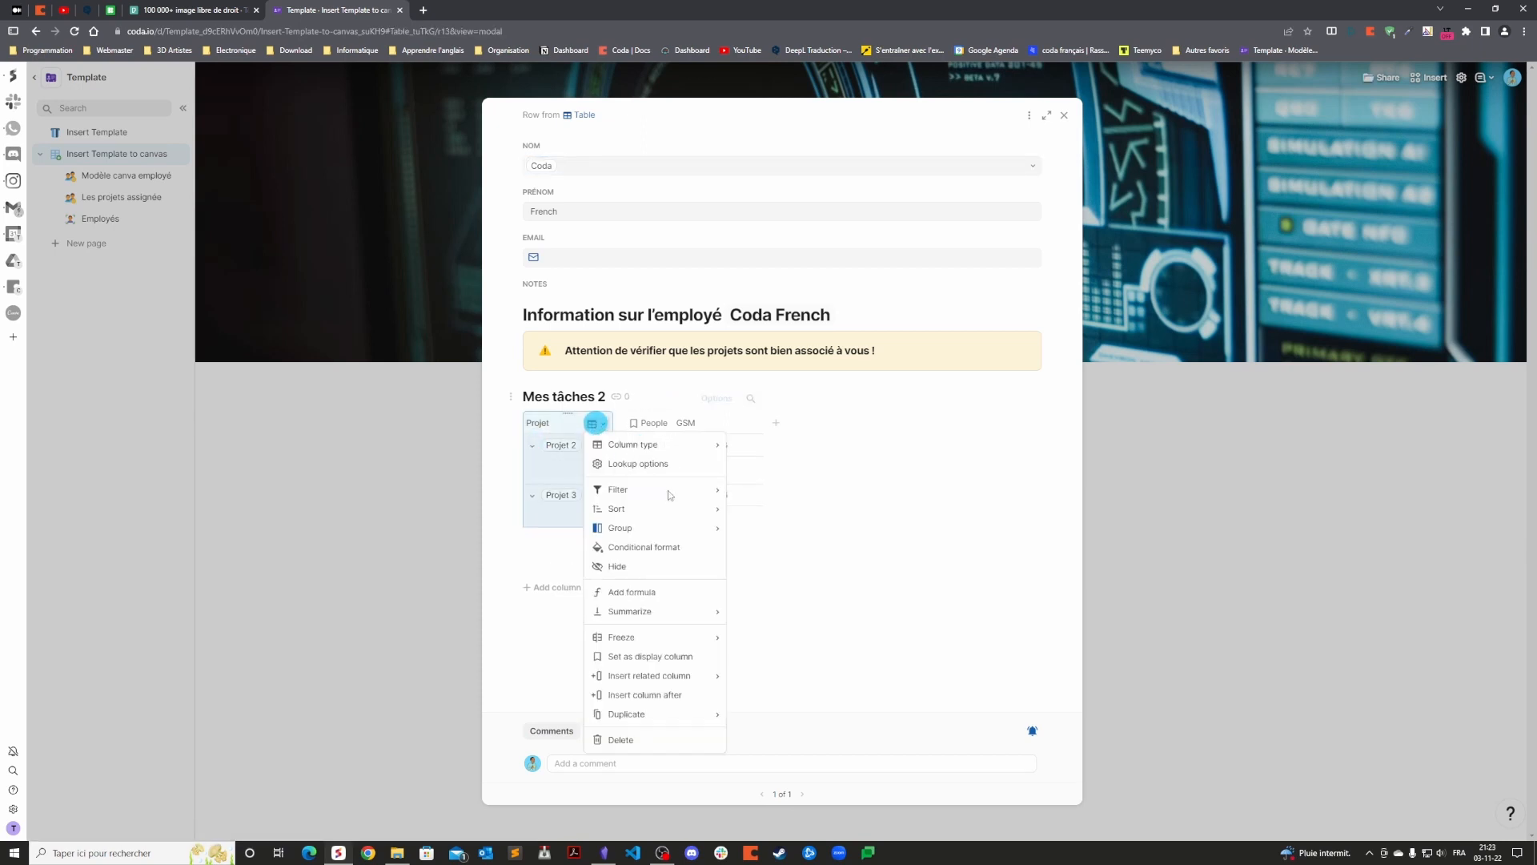
mouse_move(641, 527)
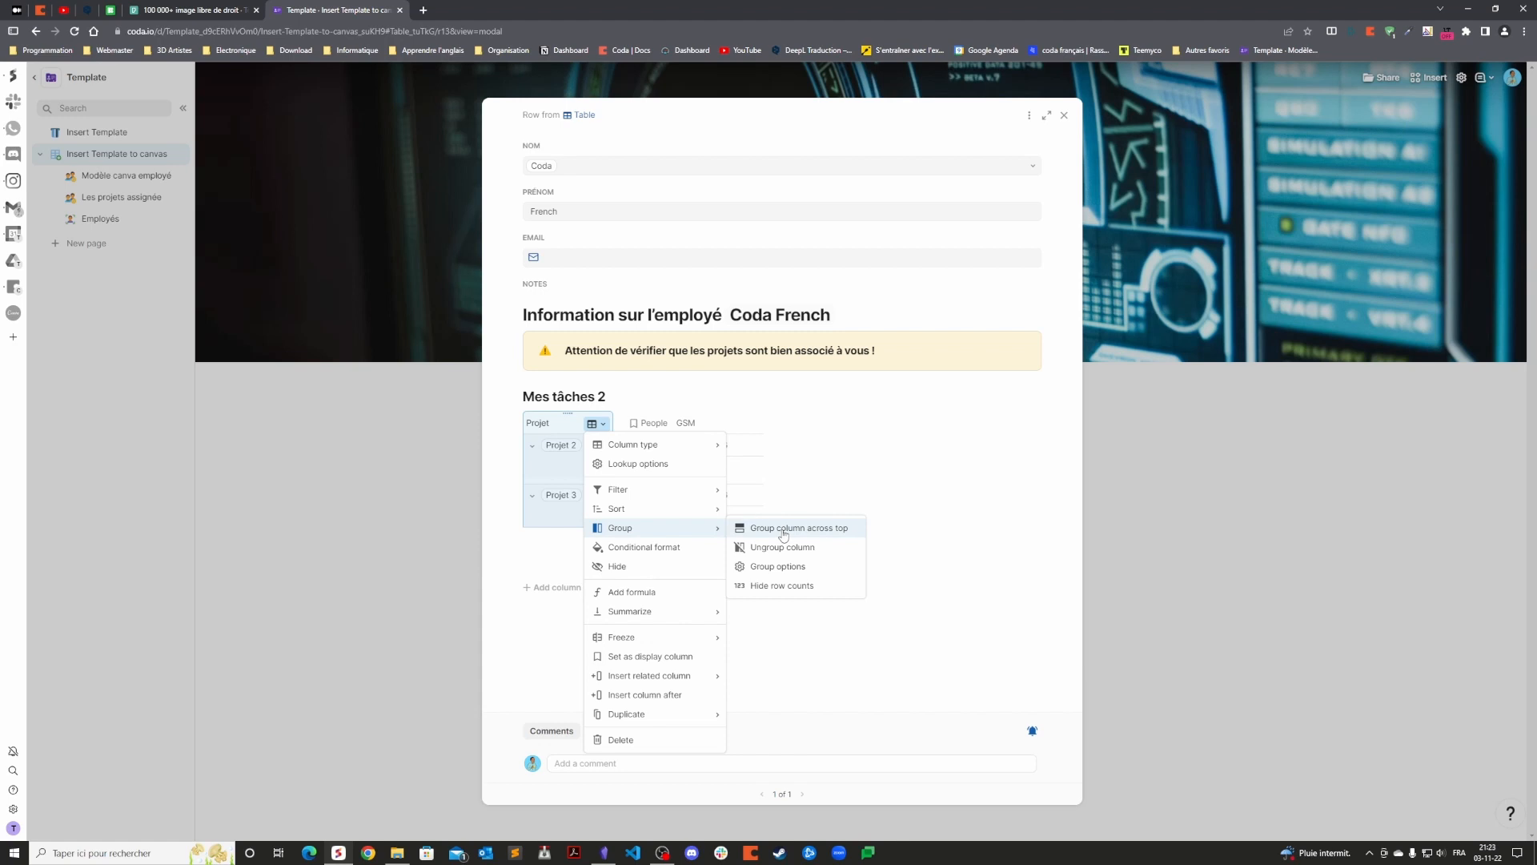
left_click(782, 546)
Set the first row's Projet value in Mes tâches 2 to faire vaisselle, and close the row.
left_click(604, 446)
left_click(587, 483)
left_click(907, 490)
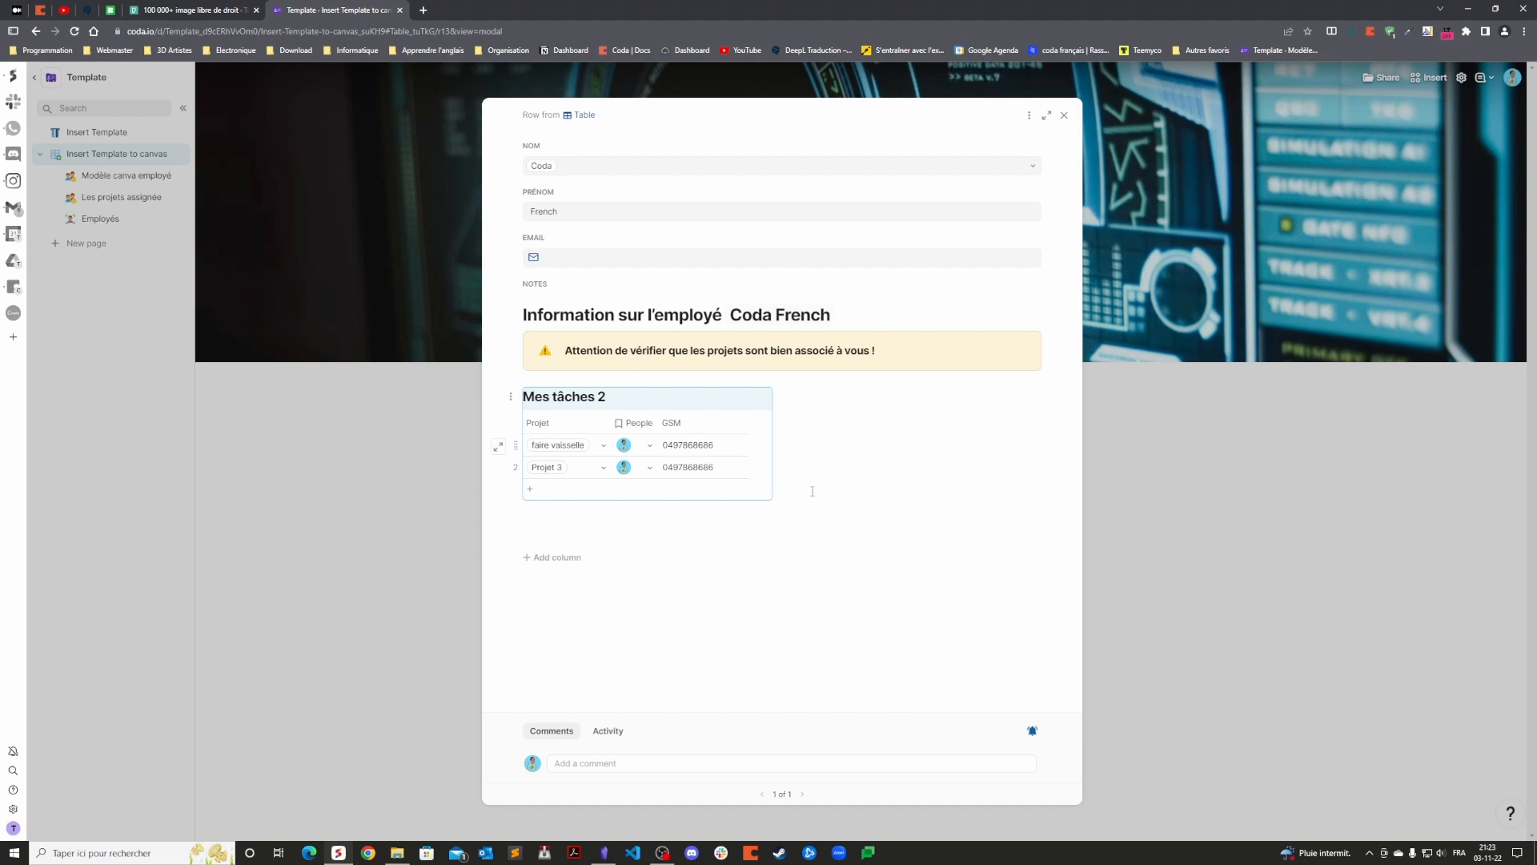
left_click(1064, 114)
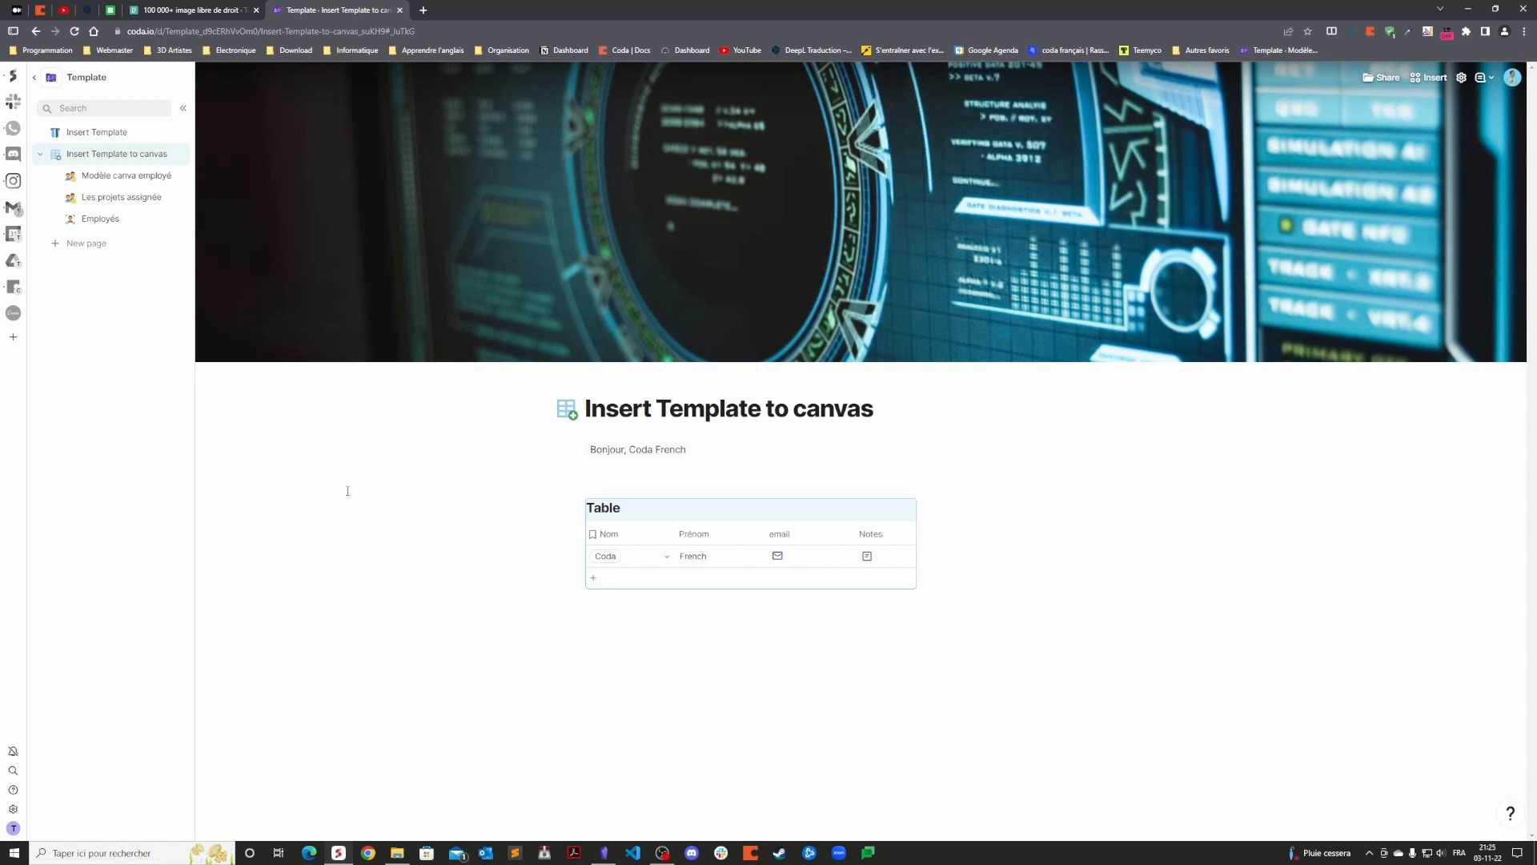
Switch to the Coda community forum, open the topic Launched: New features to make your project trackers pop, and translate it into French.
left_click(40, 10)
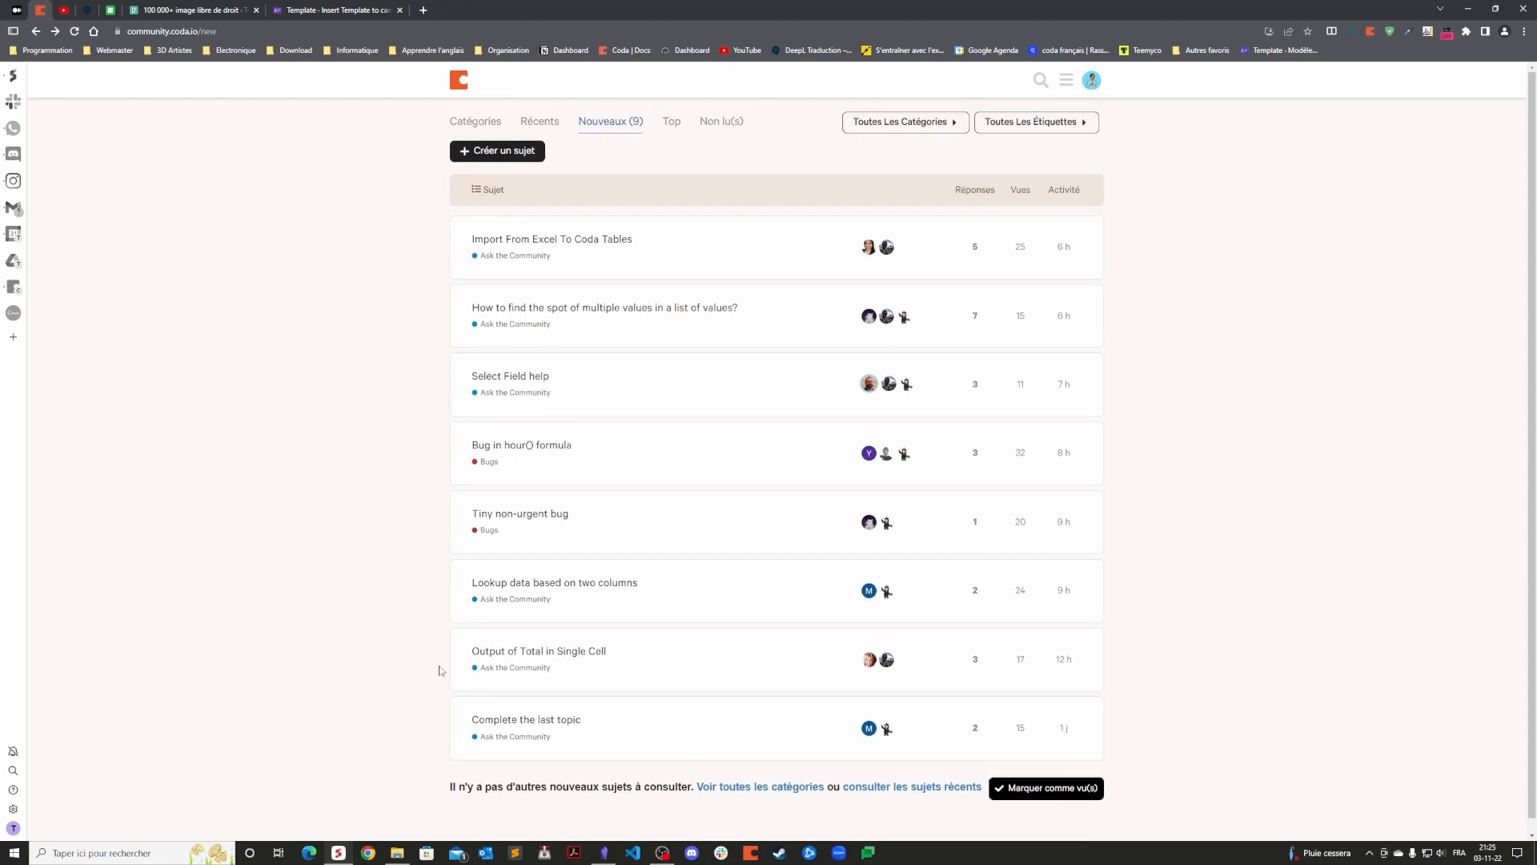
key("alt+Left")
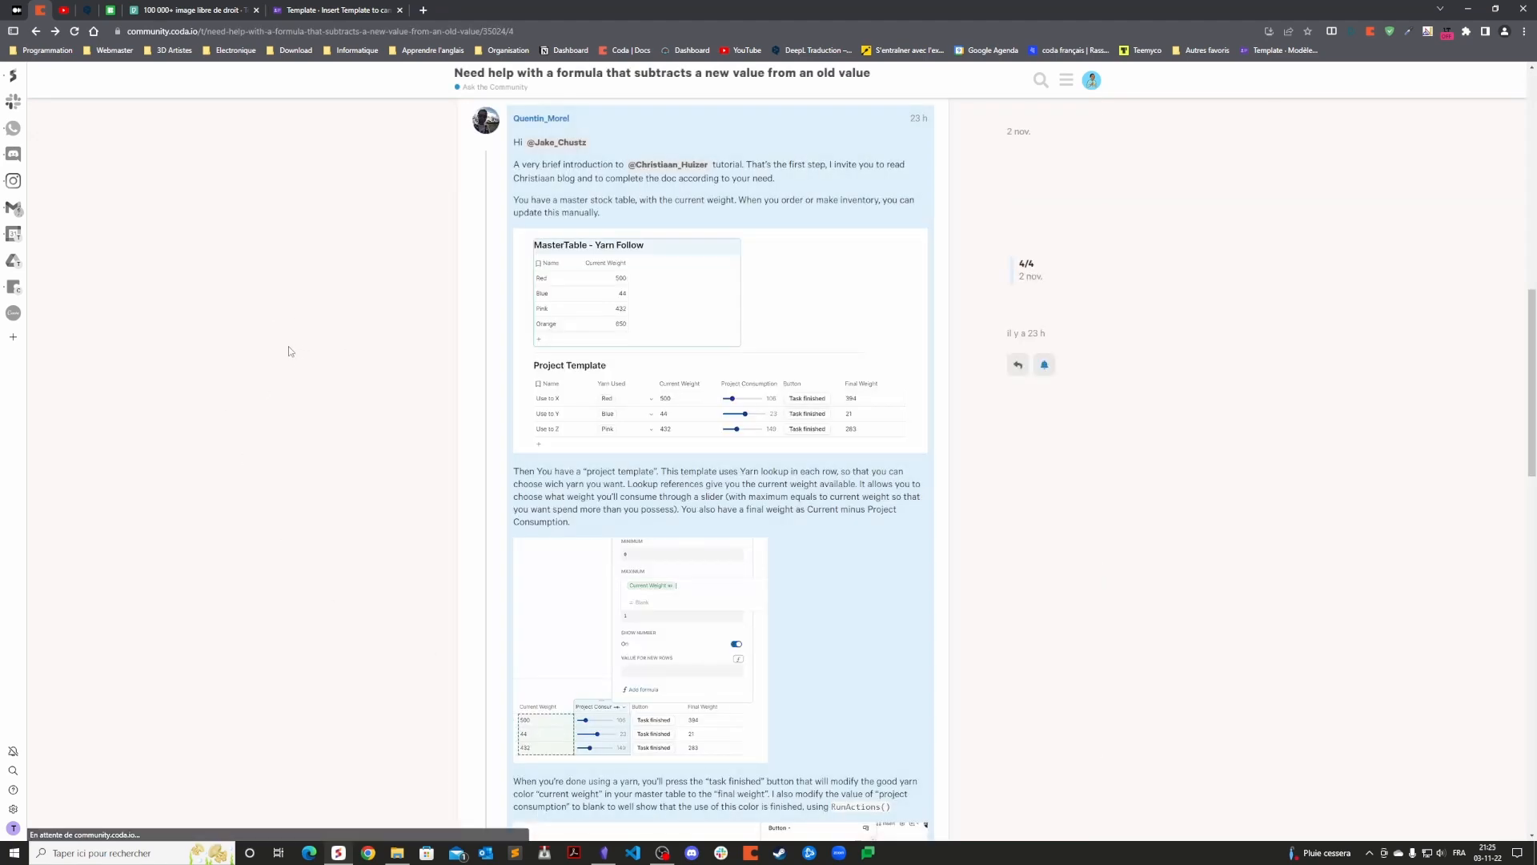
scroll(735, 255, "up", 2)
key("alt+Right")
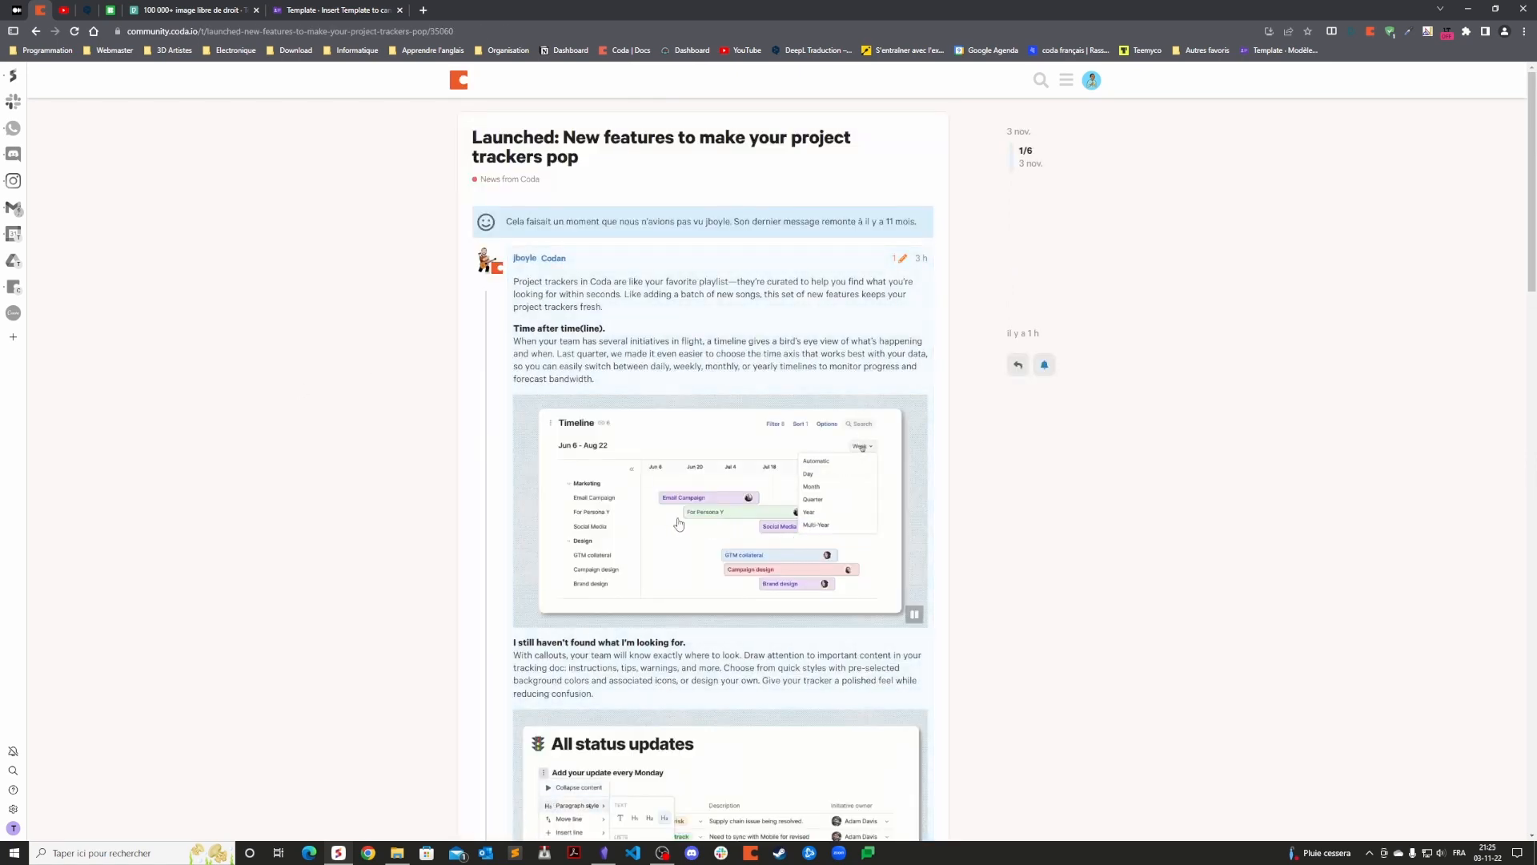
right_click(1338, 301)
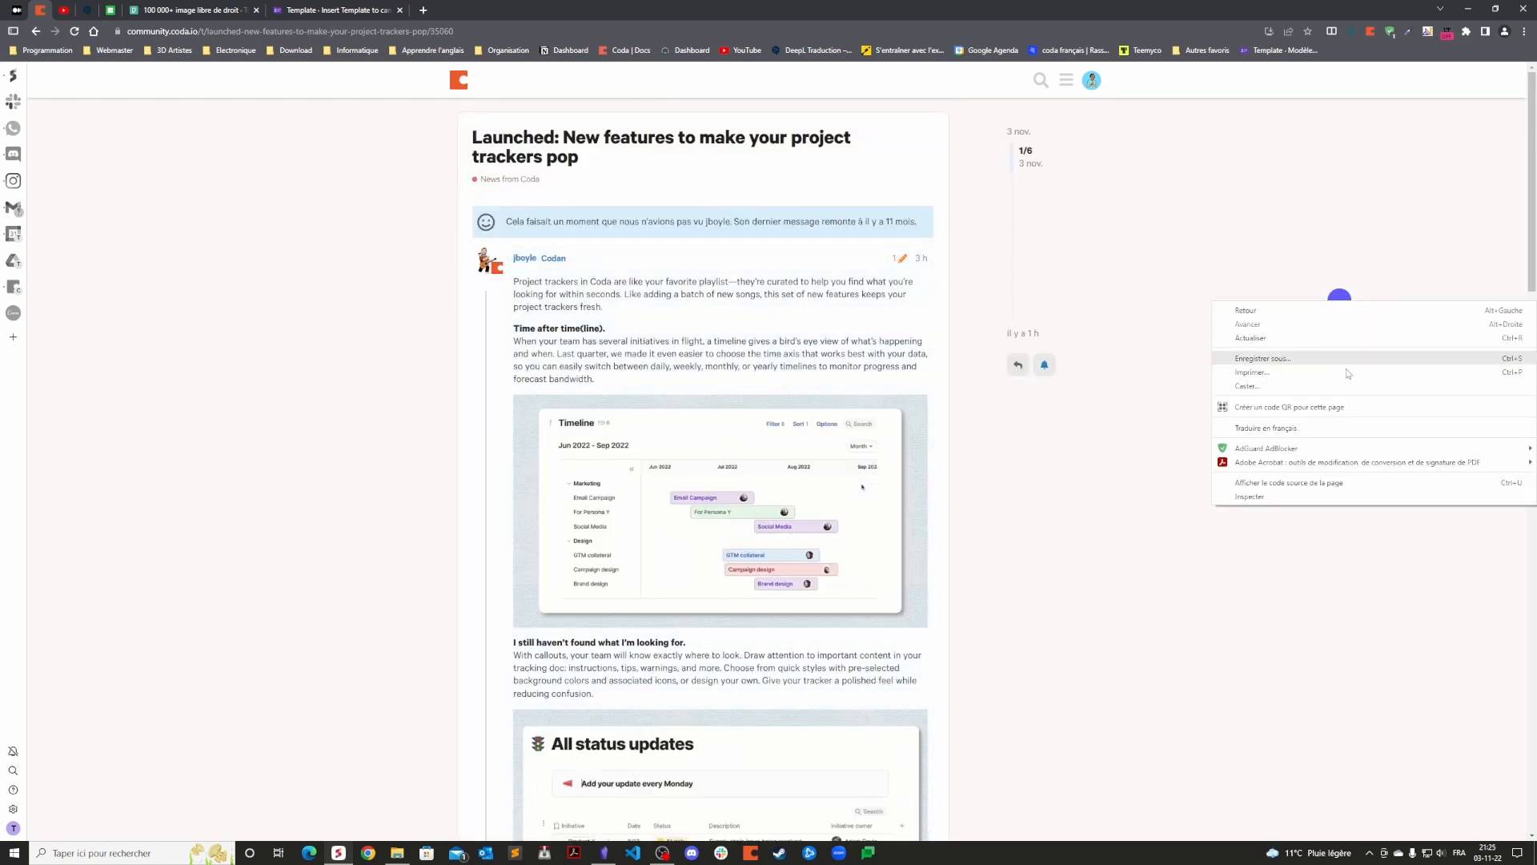
left_click(1294, 431)
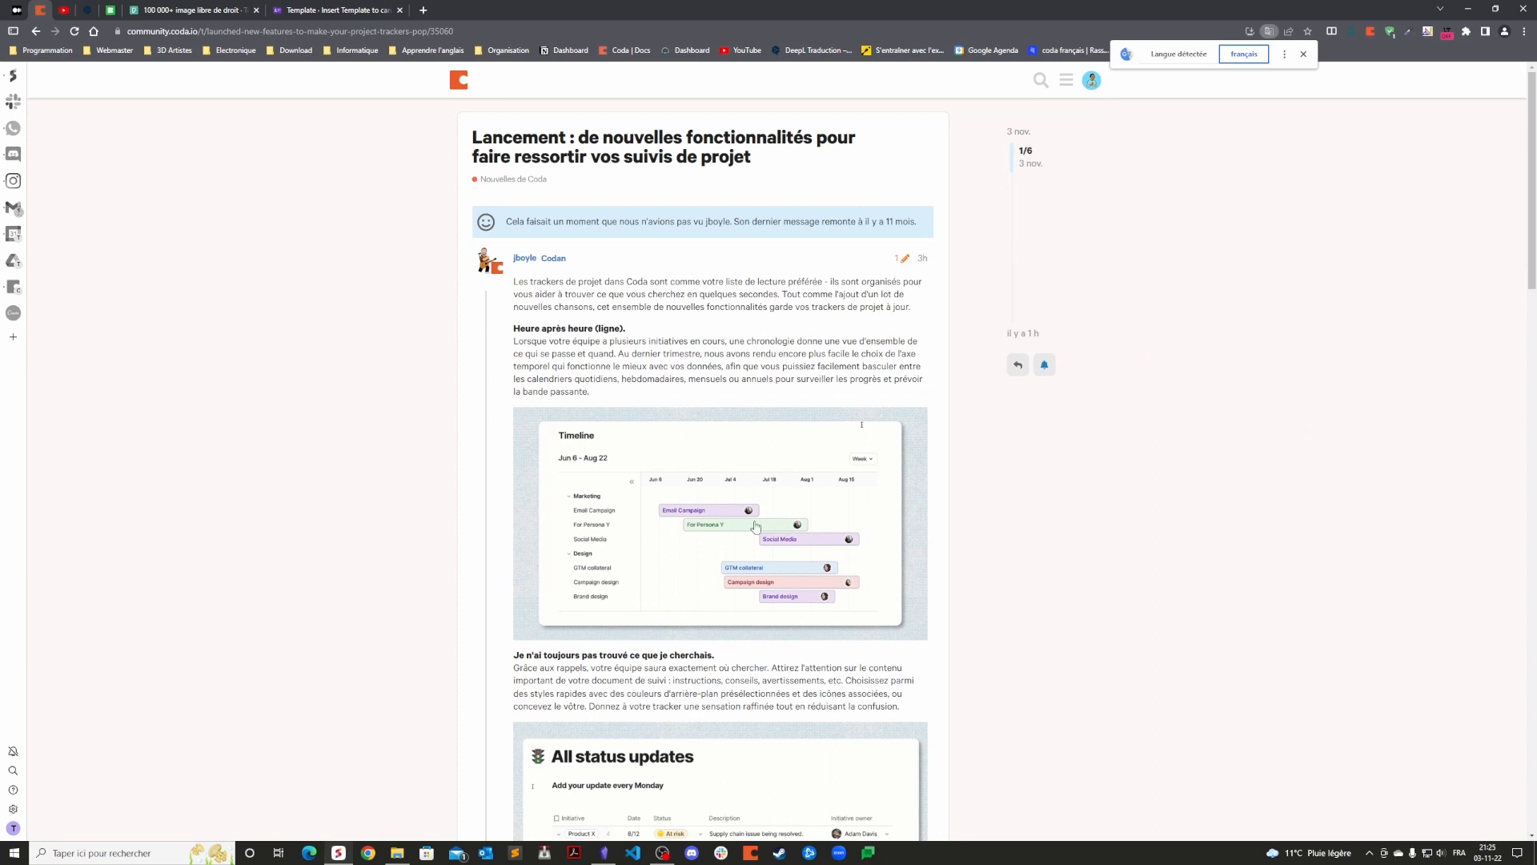
Examine the announcement's sections on callouts, gradient progress bars and horizontal scrolling, pausing and resuming the progress bar demo.
scroll(991, 532, "down", 5)
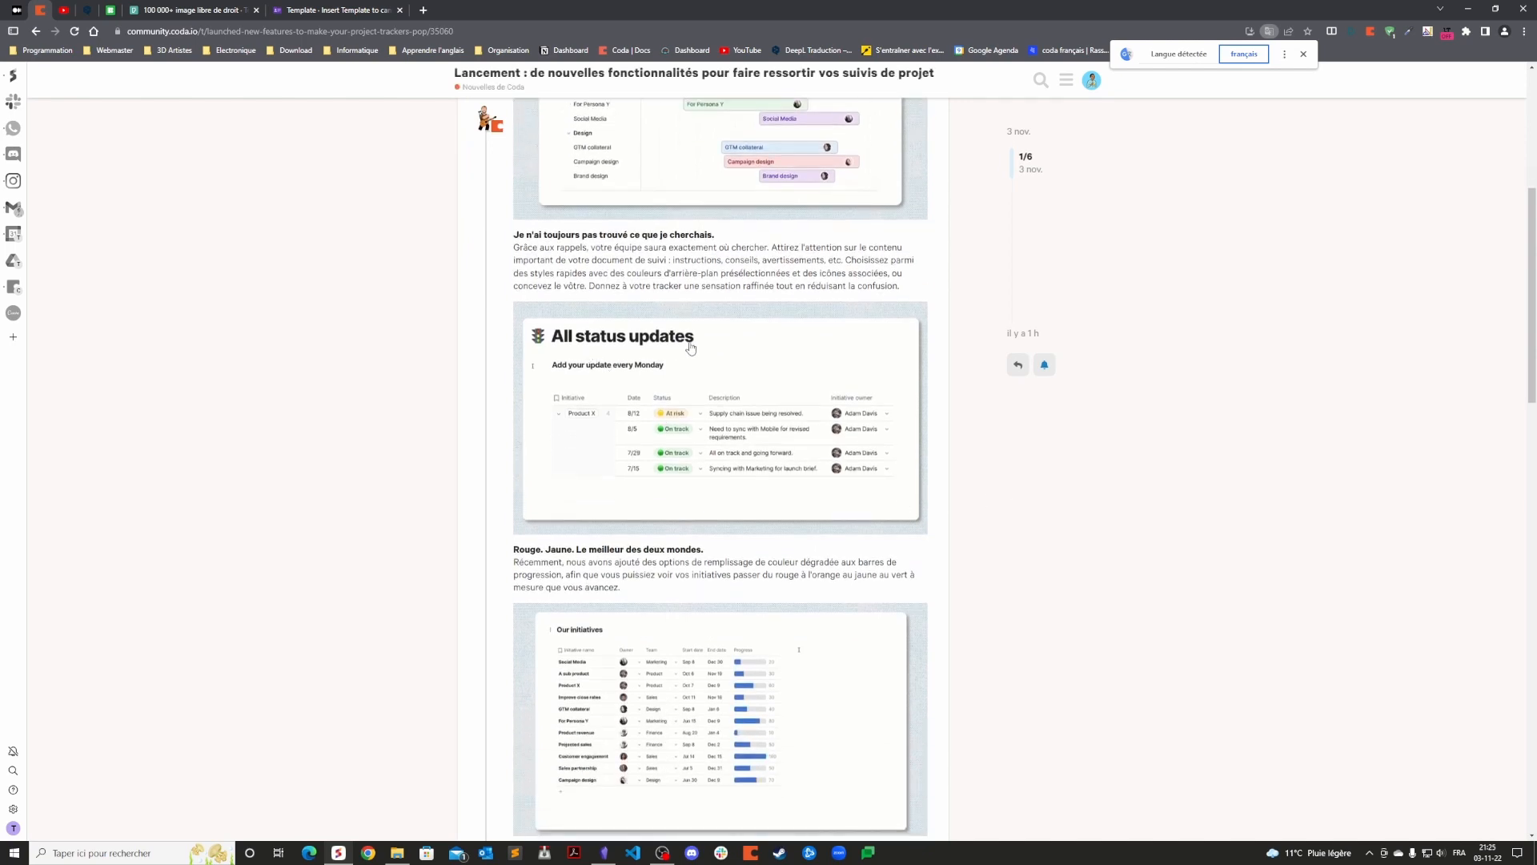
scroll(973, 489, "down", 3)
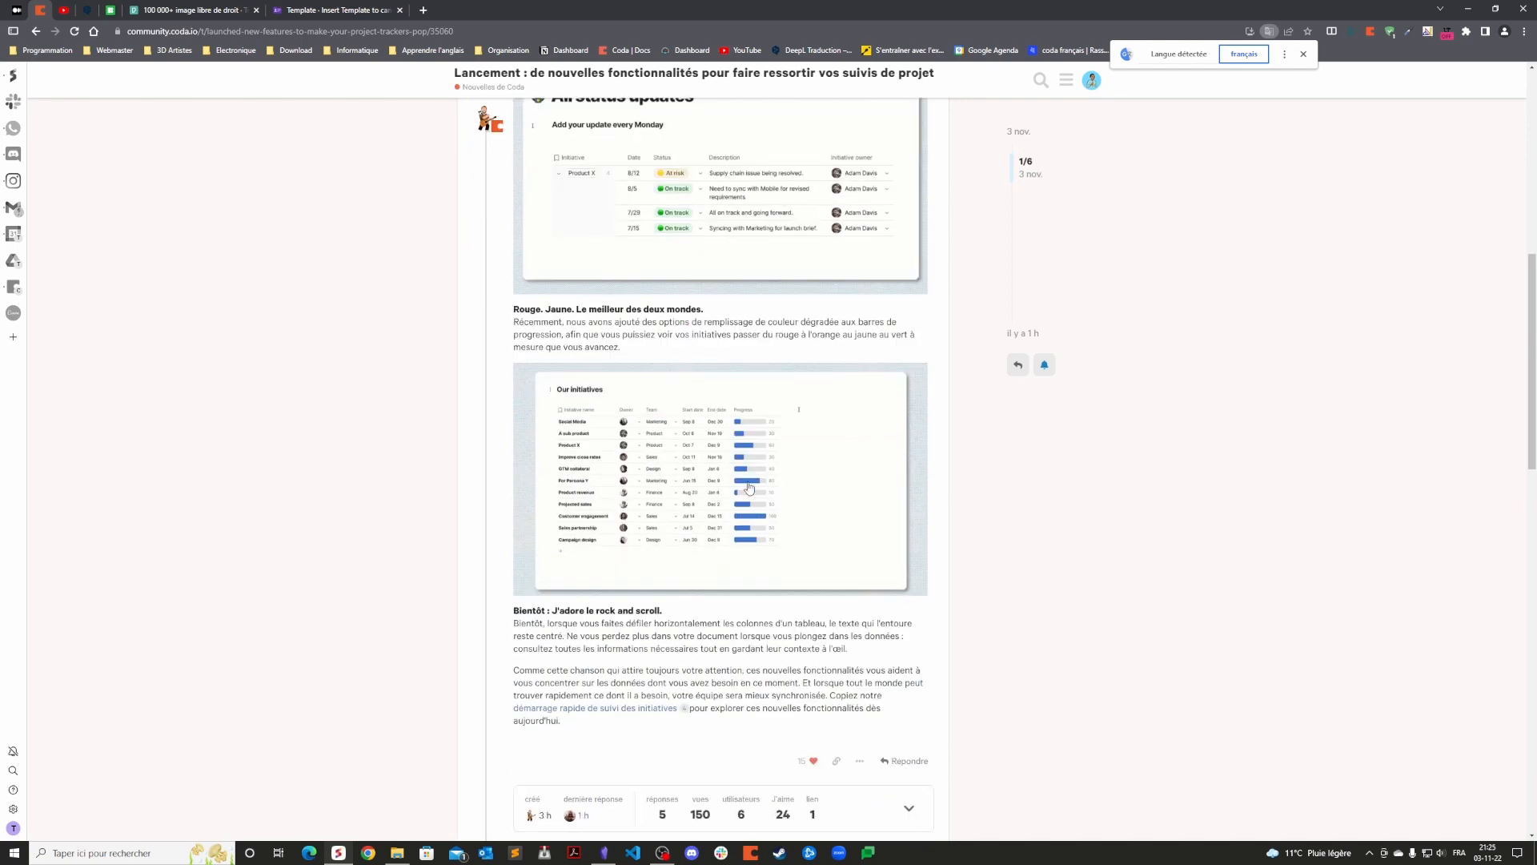
left_click(838, 536)
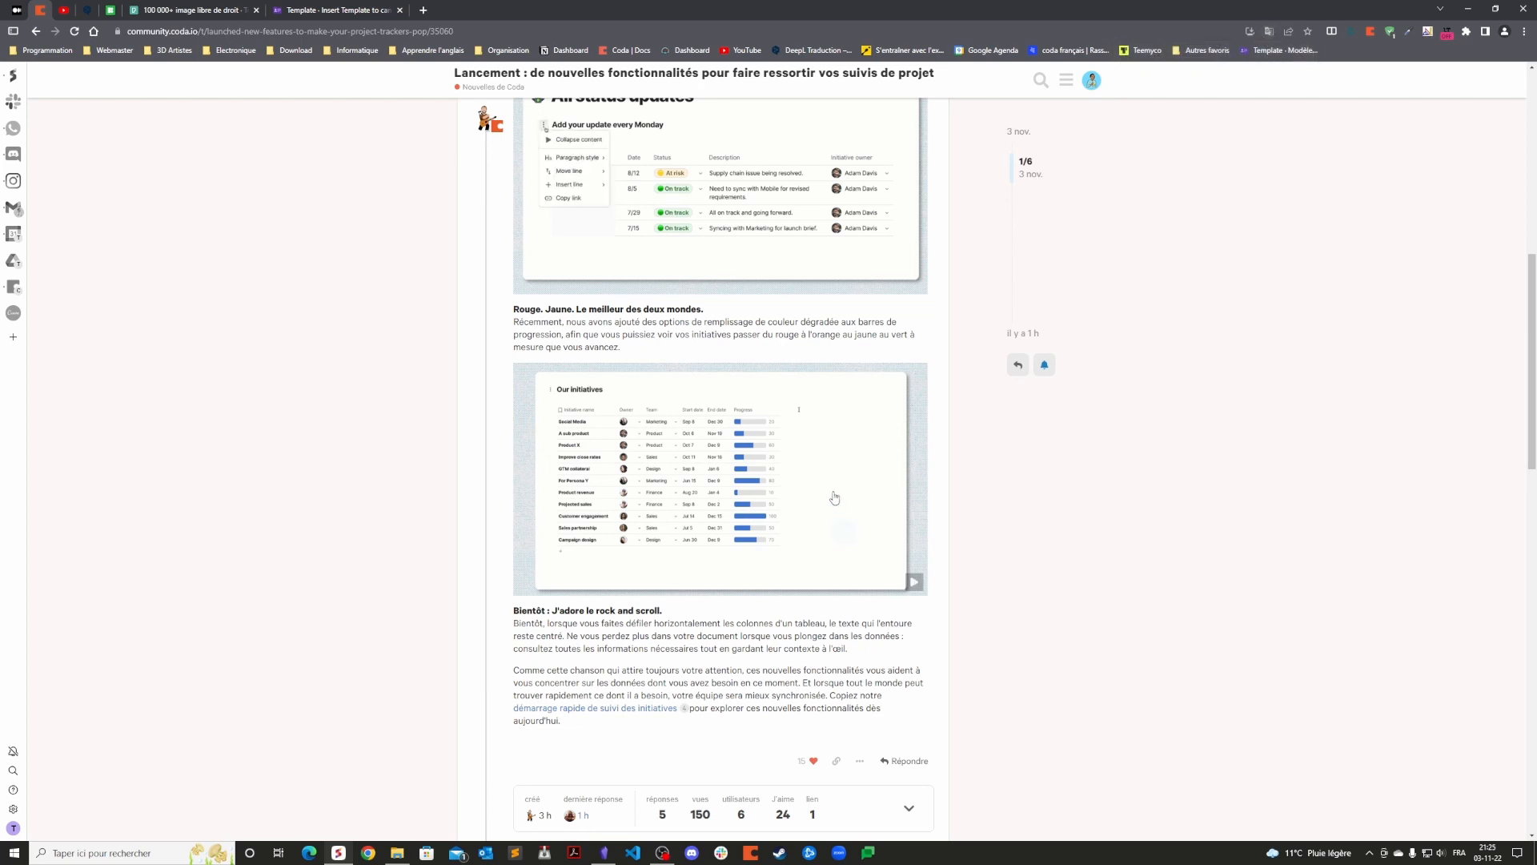
left_click(913, 581)
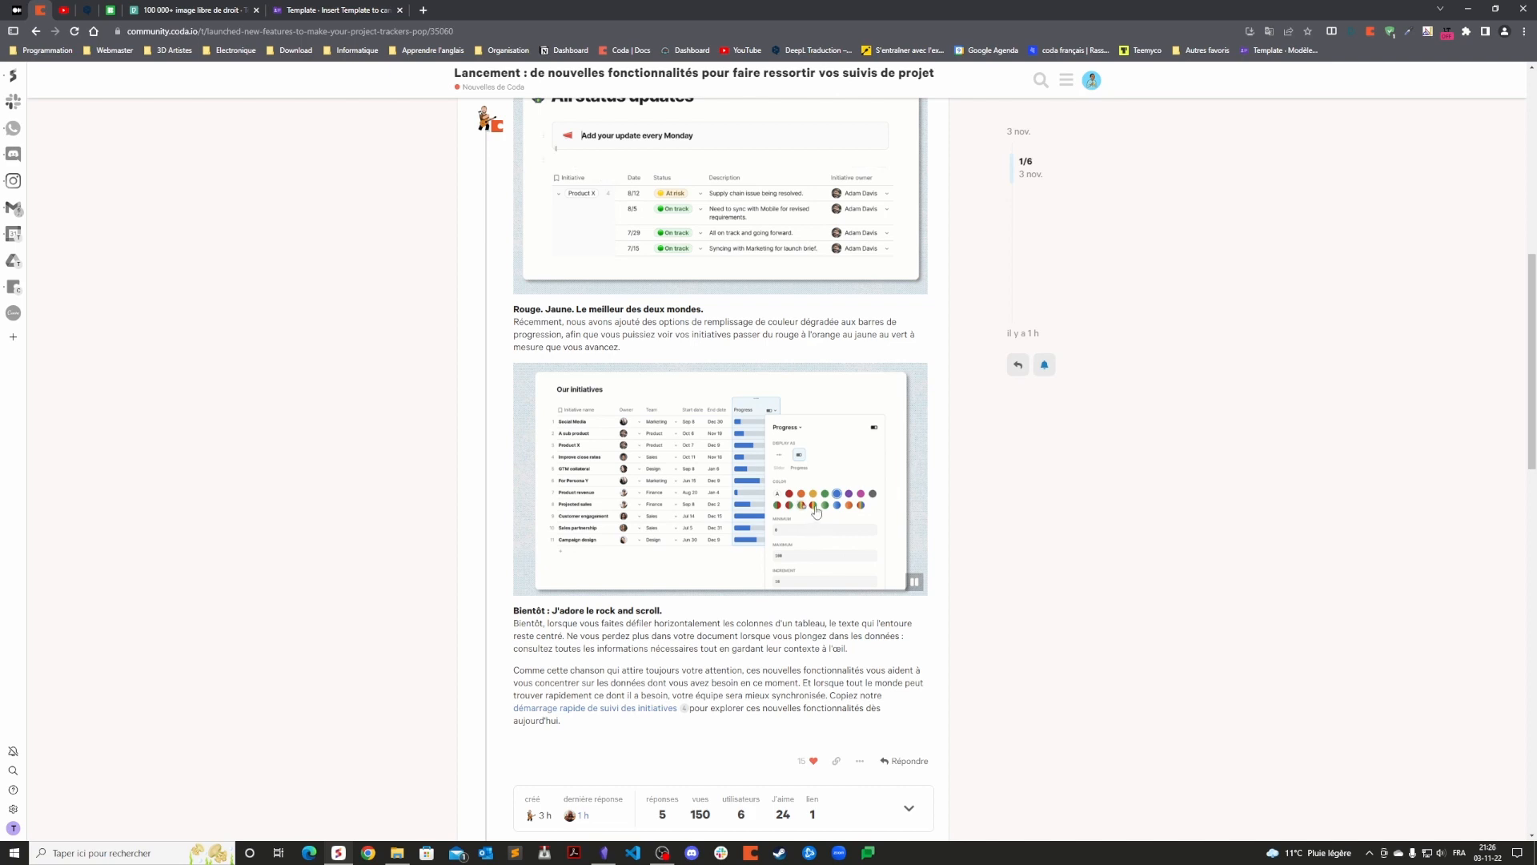
scroll(721, 625, "down", 1)
scroll(652, 640, "down", 3)
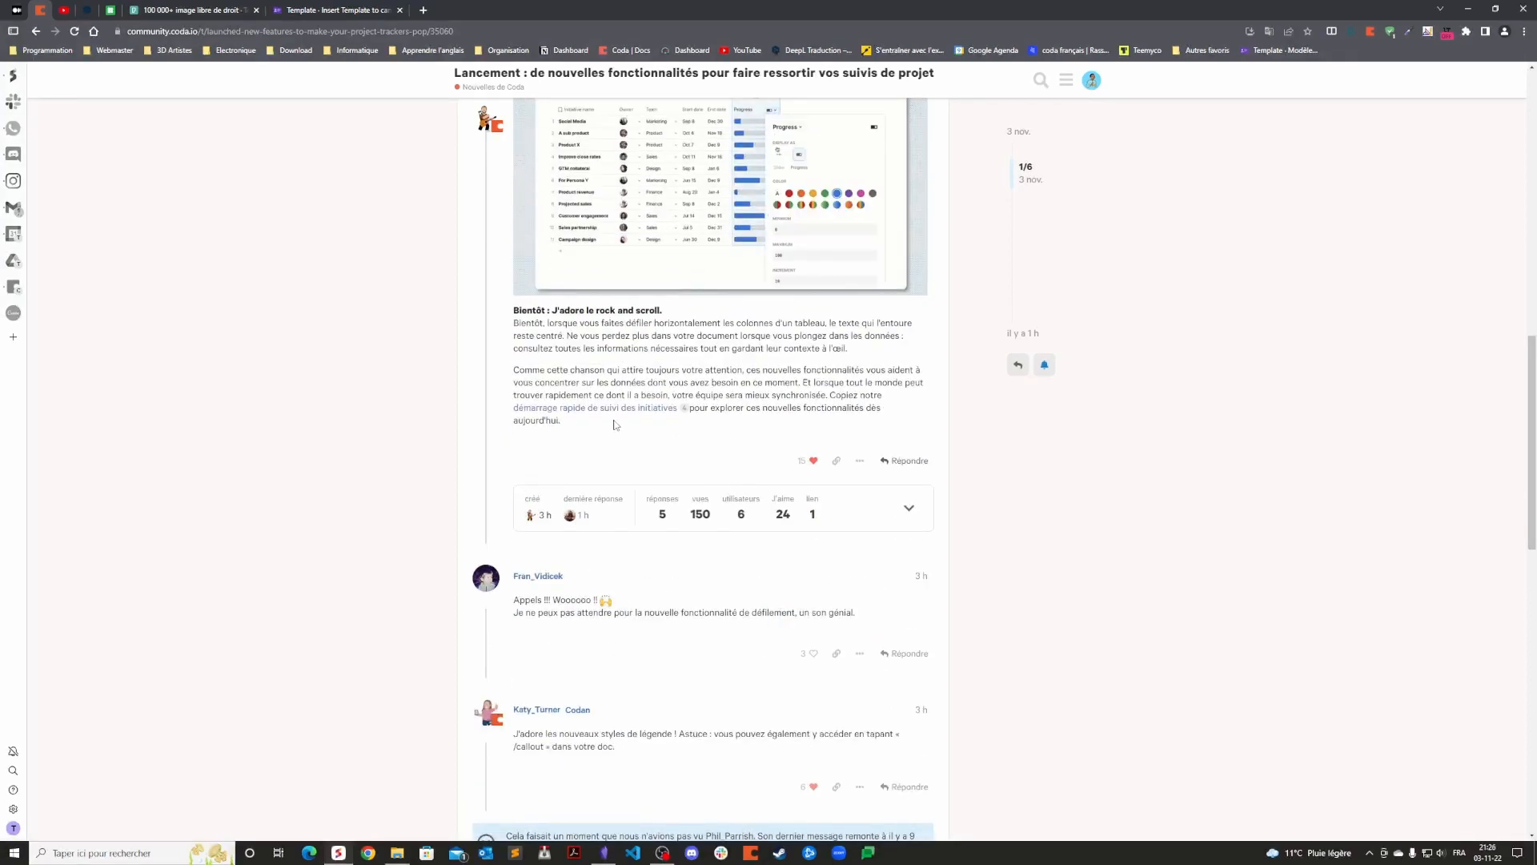
scroll(555, 477, "up", 13)
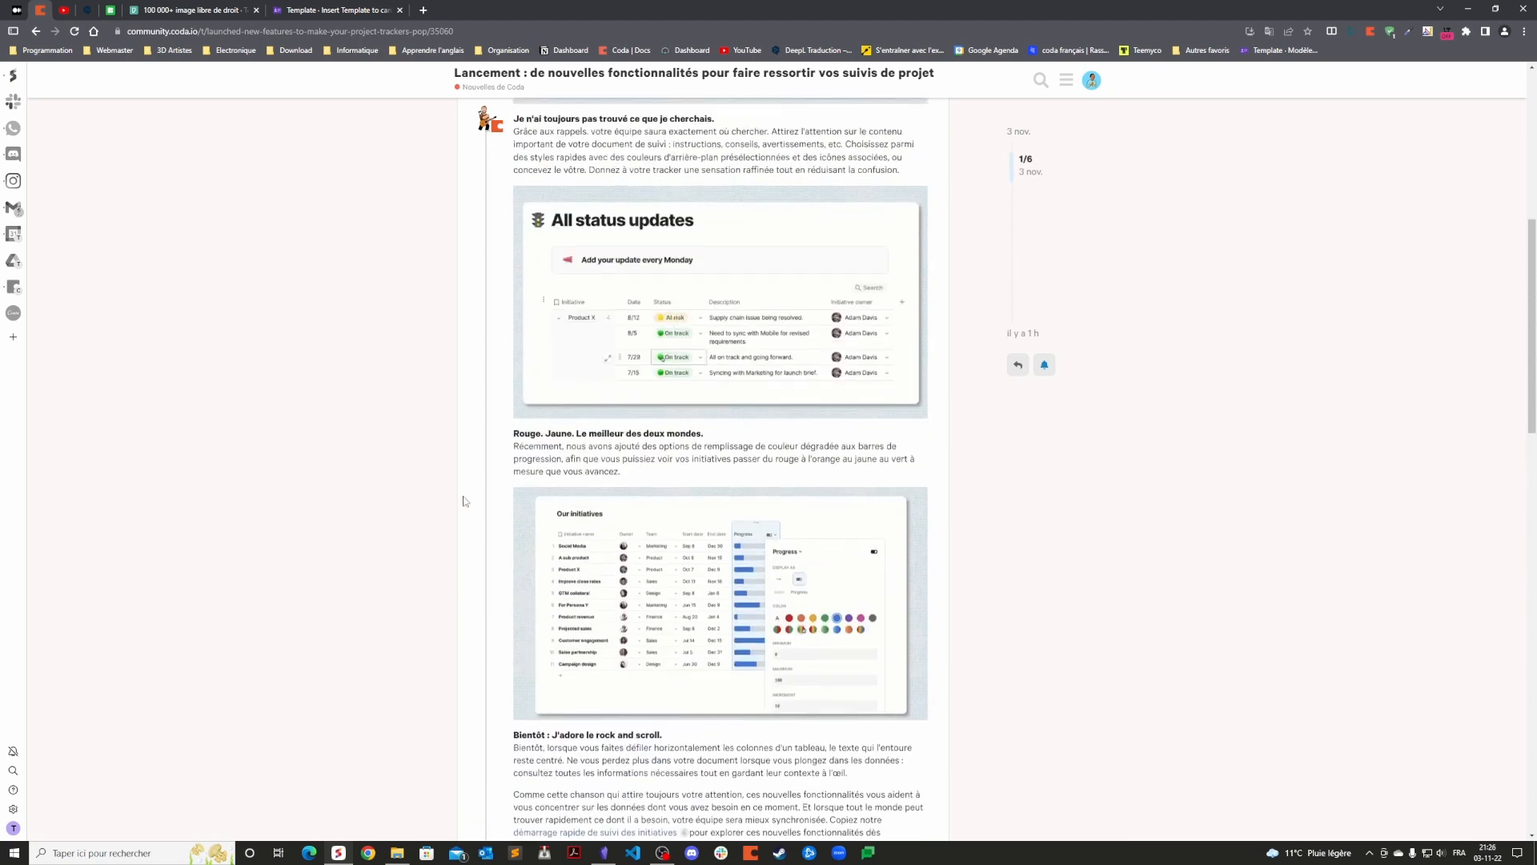